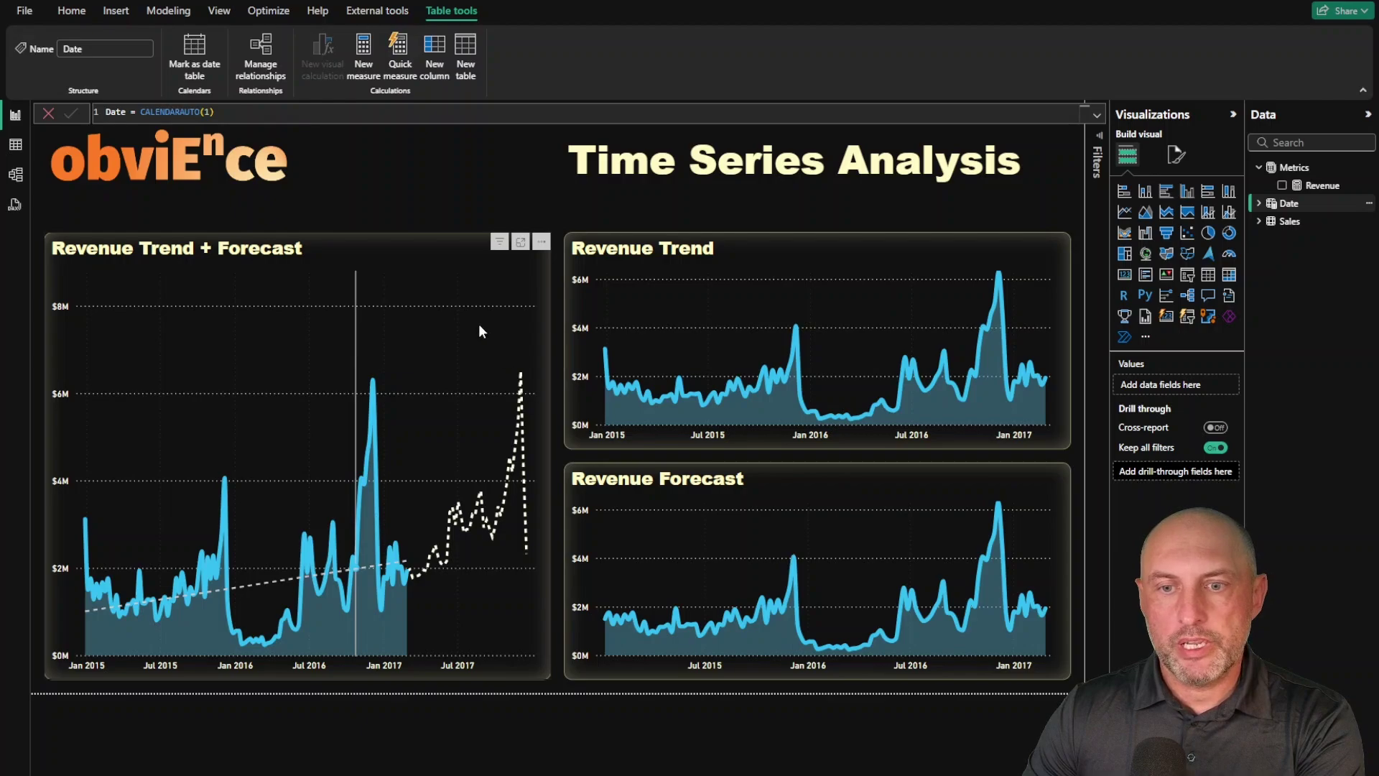
# - Review the analytics settings of the Revenue Trend + Forecast chart, its forecast data points, and the Revenue Trend and Revenue Forecast charts
pyautogui.click(480, 327)
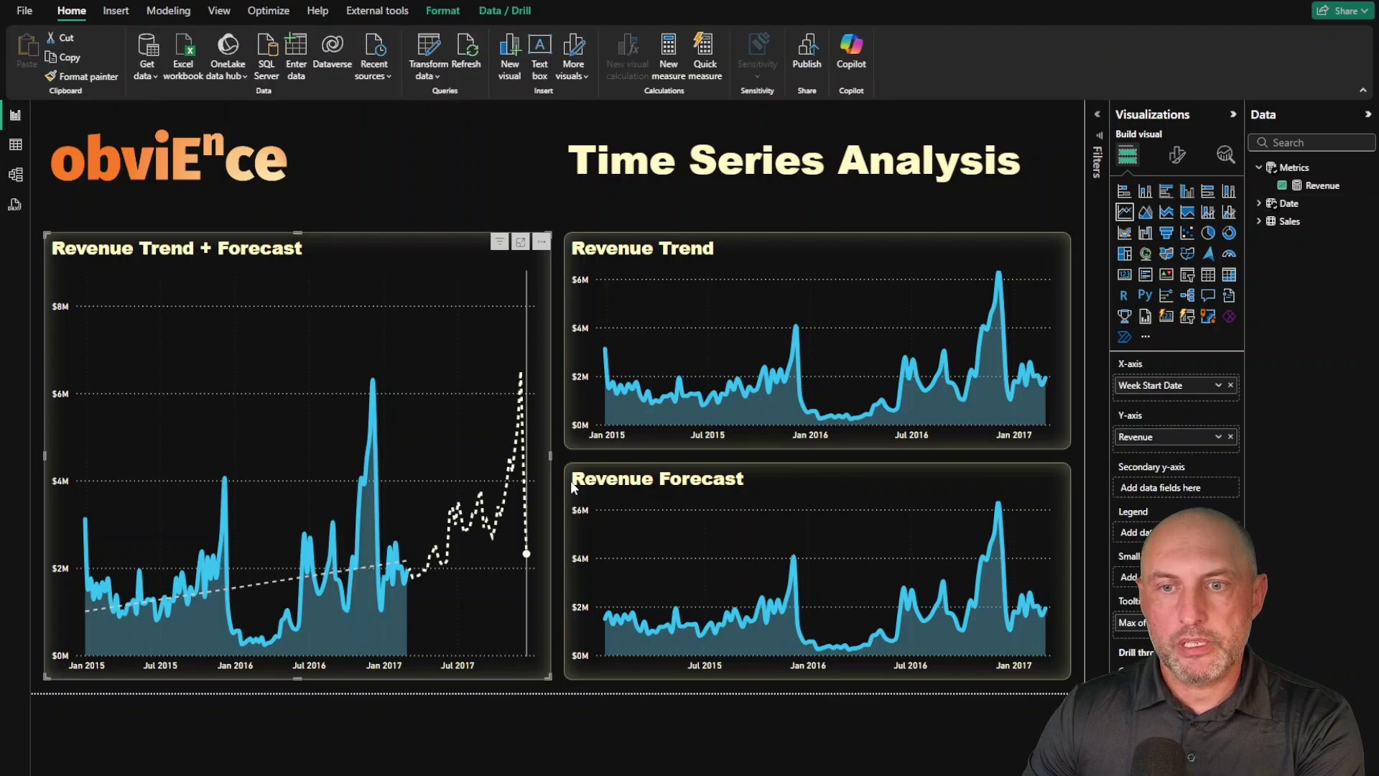
pyautogui.click(1234, 153)
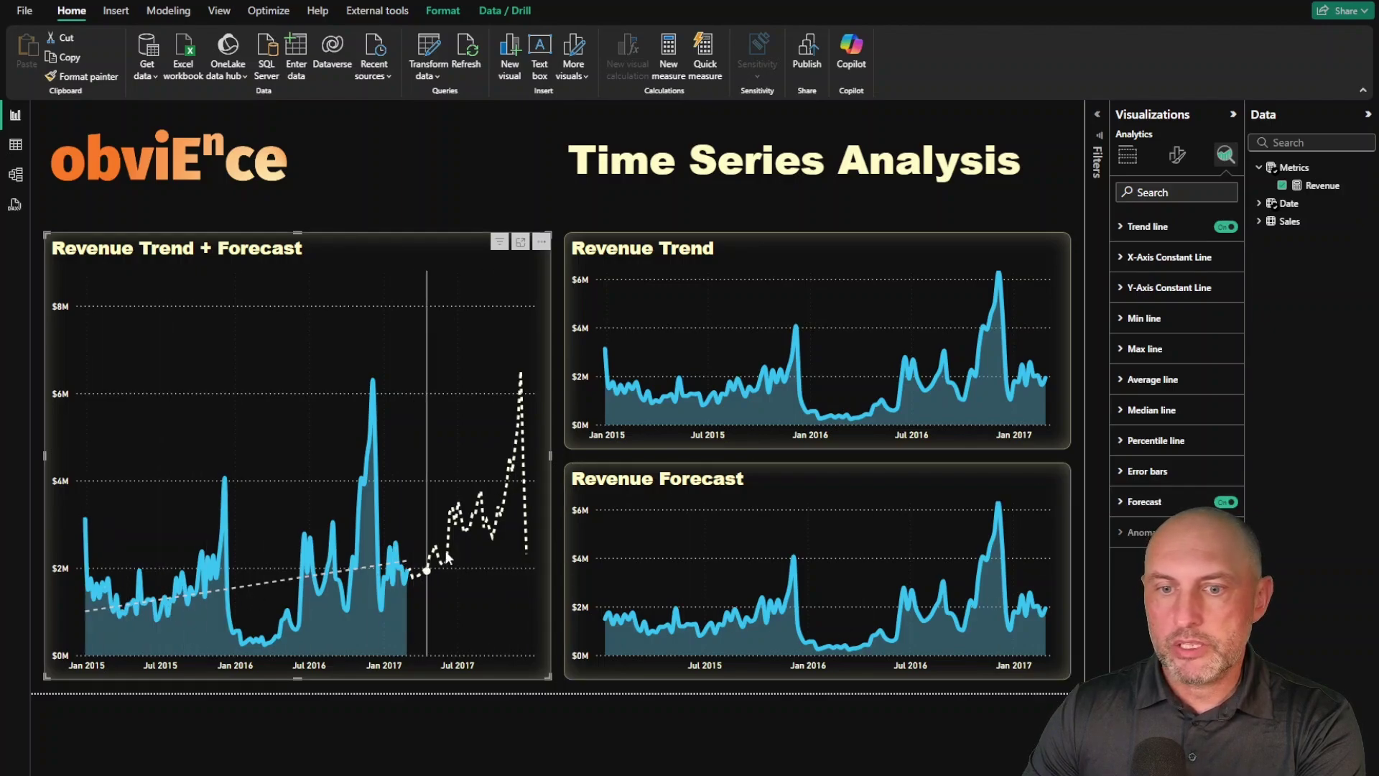
pyautogui.moveTo(528, 452)
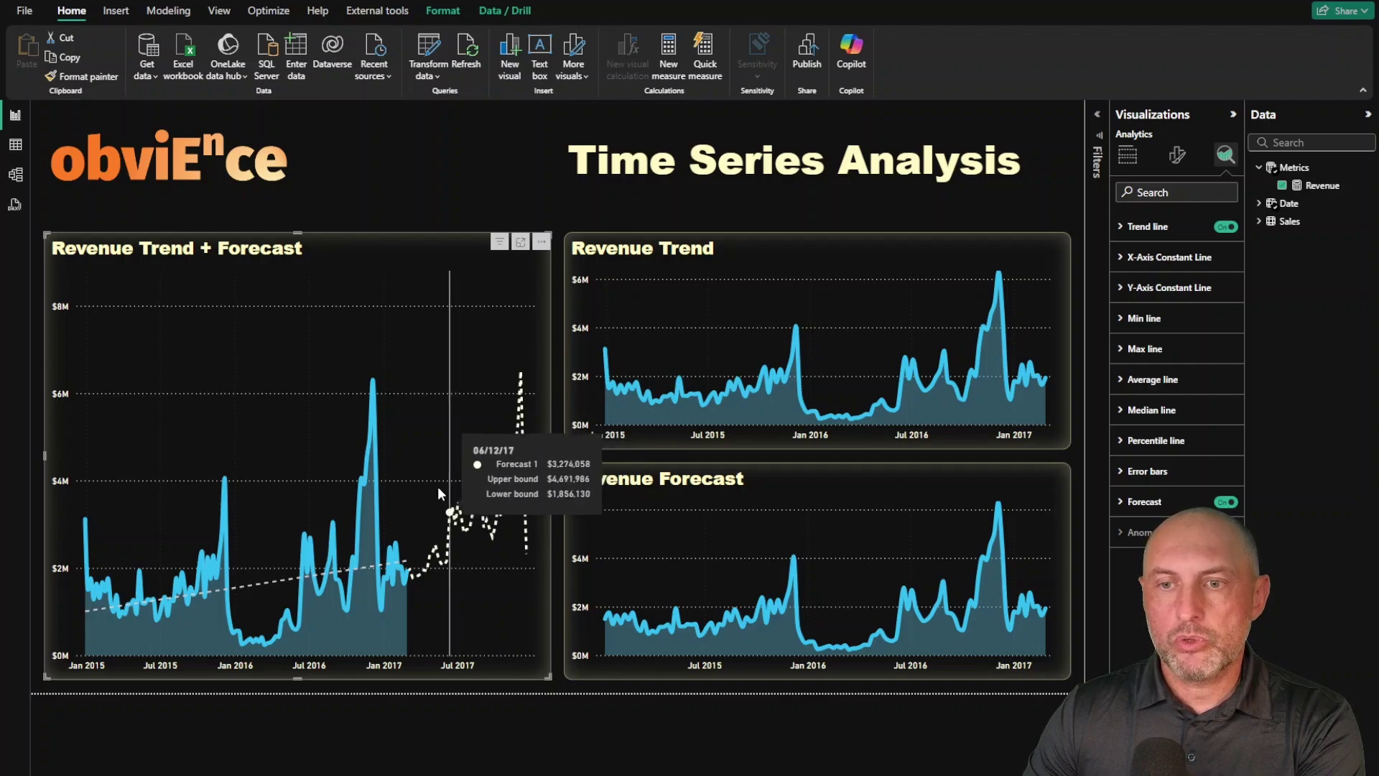
pyautogui.click(897, 288)
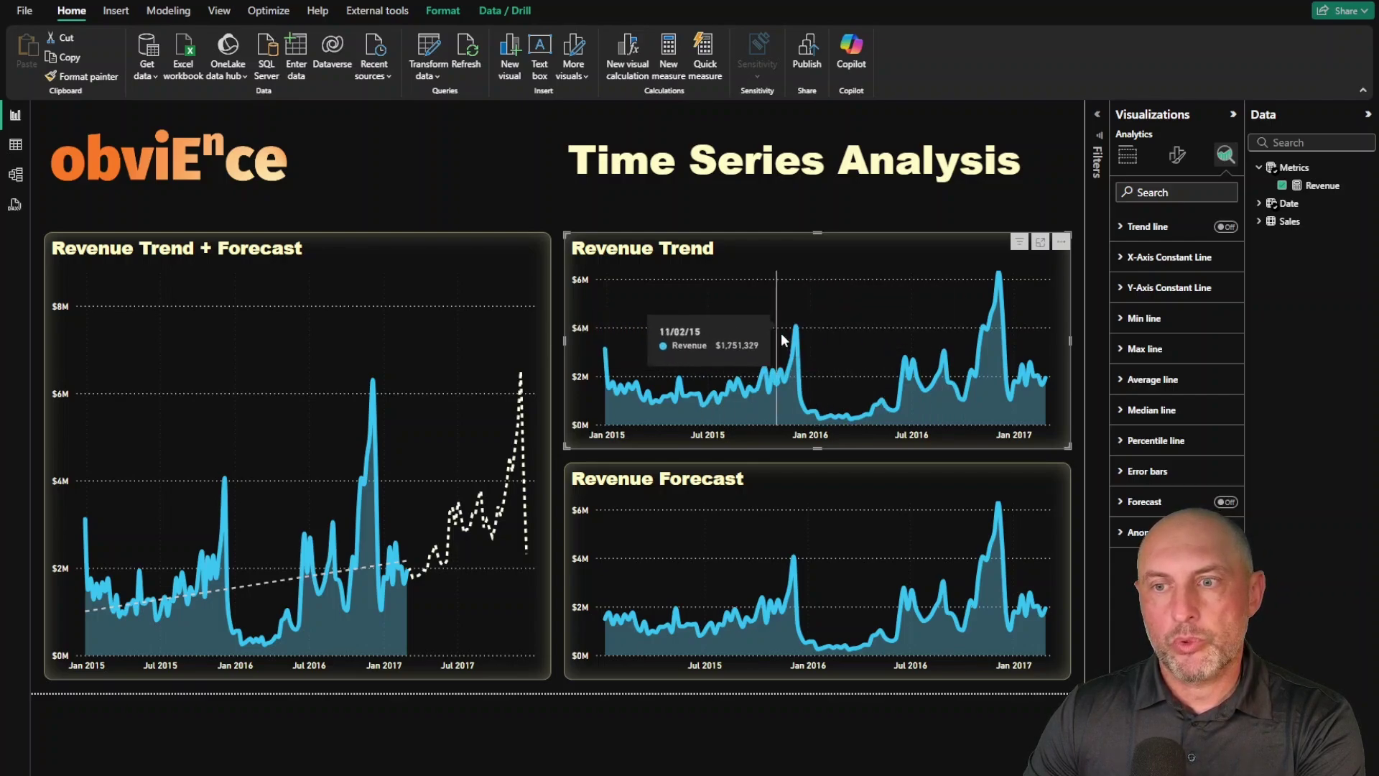
pyautogui.click(840, 533)
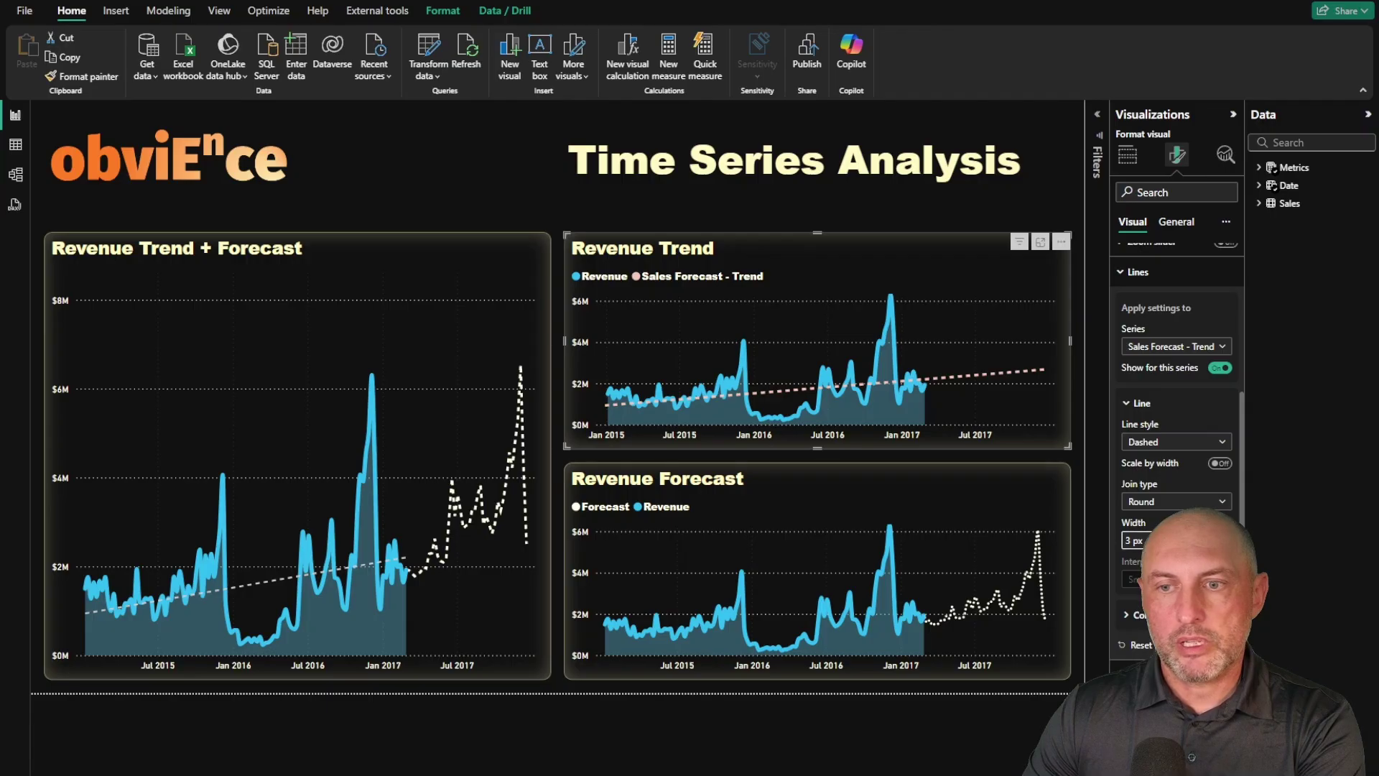
# - Show the full measure names in the Metrics table and review the fields used by the Revenue Trend and Revenue Forecast charts
pyautogui.click(1259, 167)
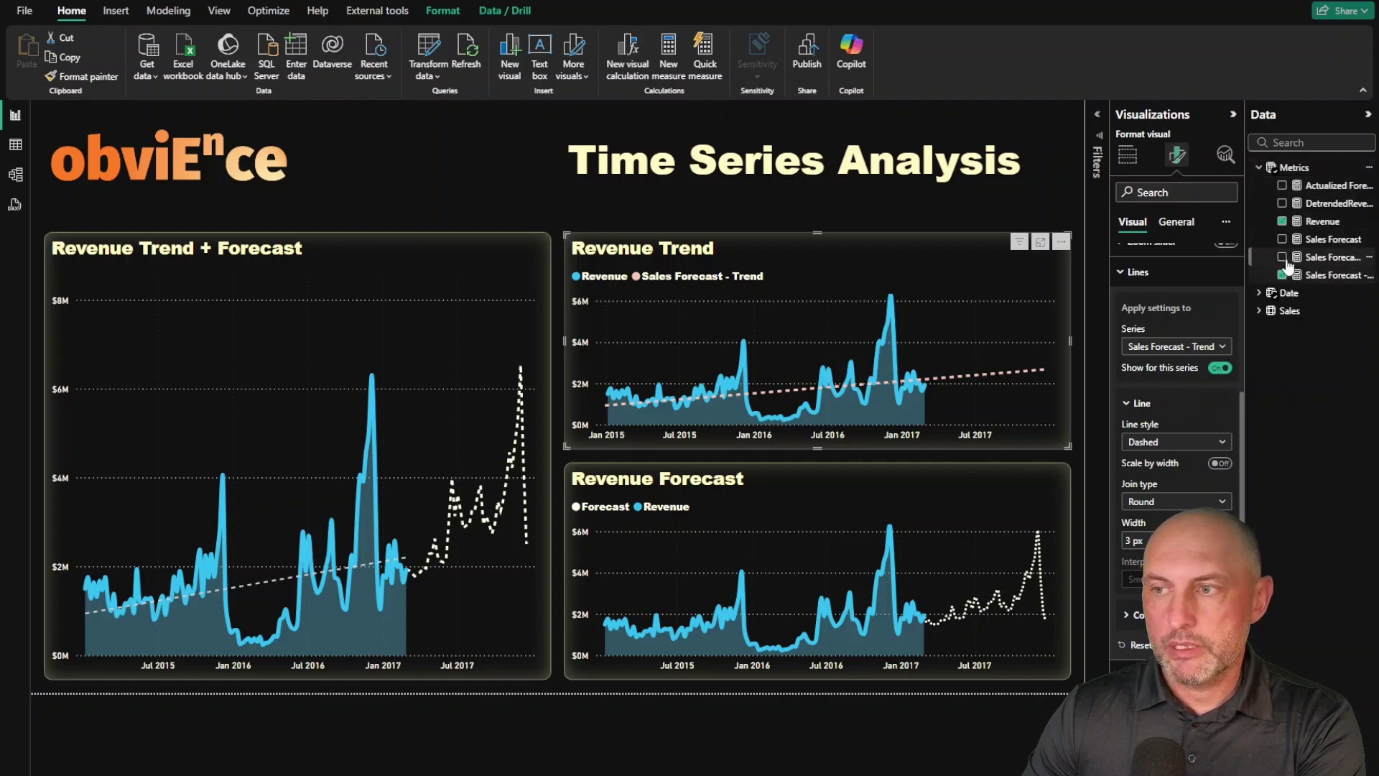
pyautogui.moveTo(1246, 257); pyautogui.dragTo(1181, 267)
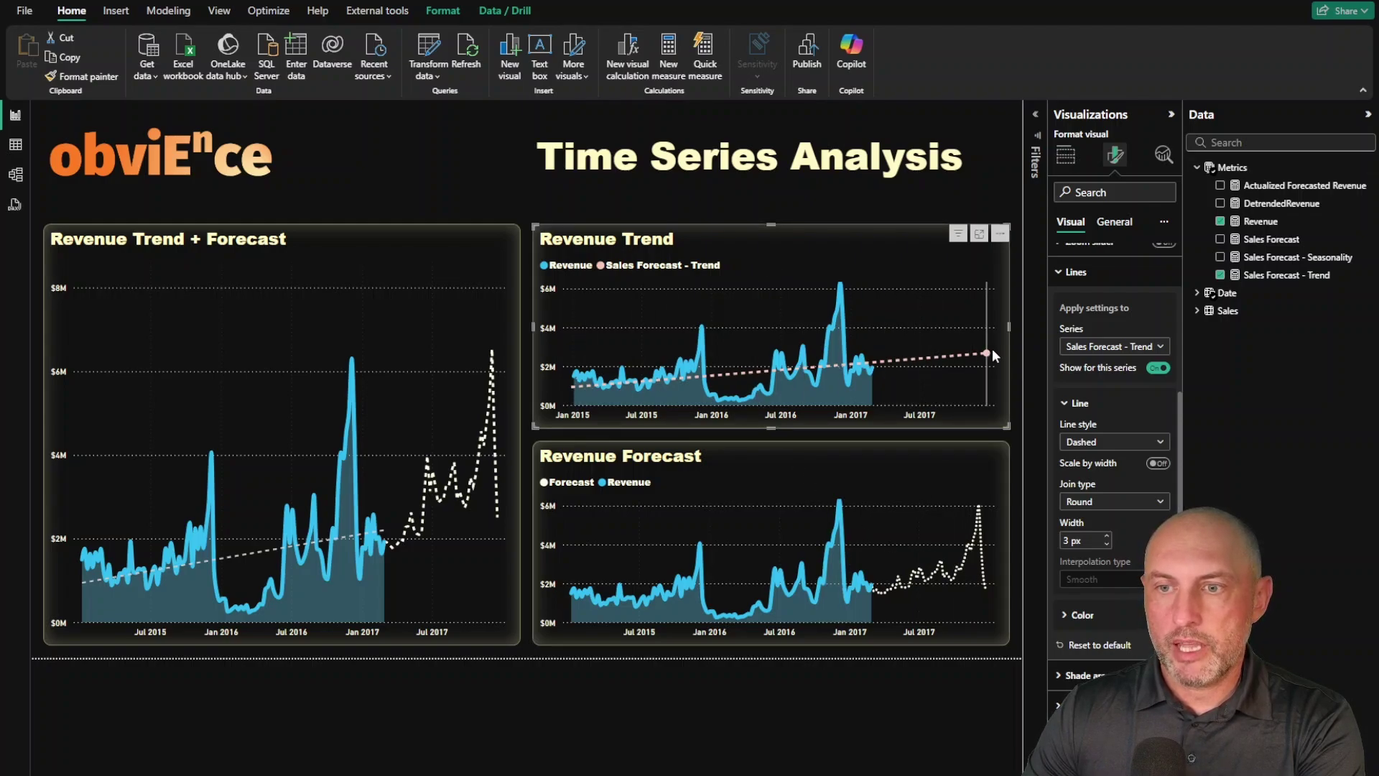
pyautogui.moveTo(994, 351)
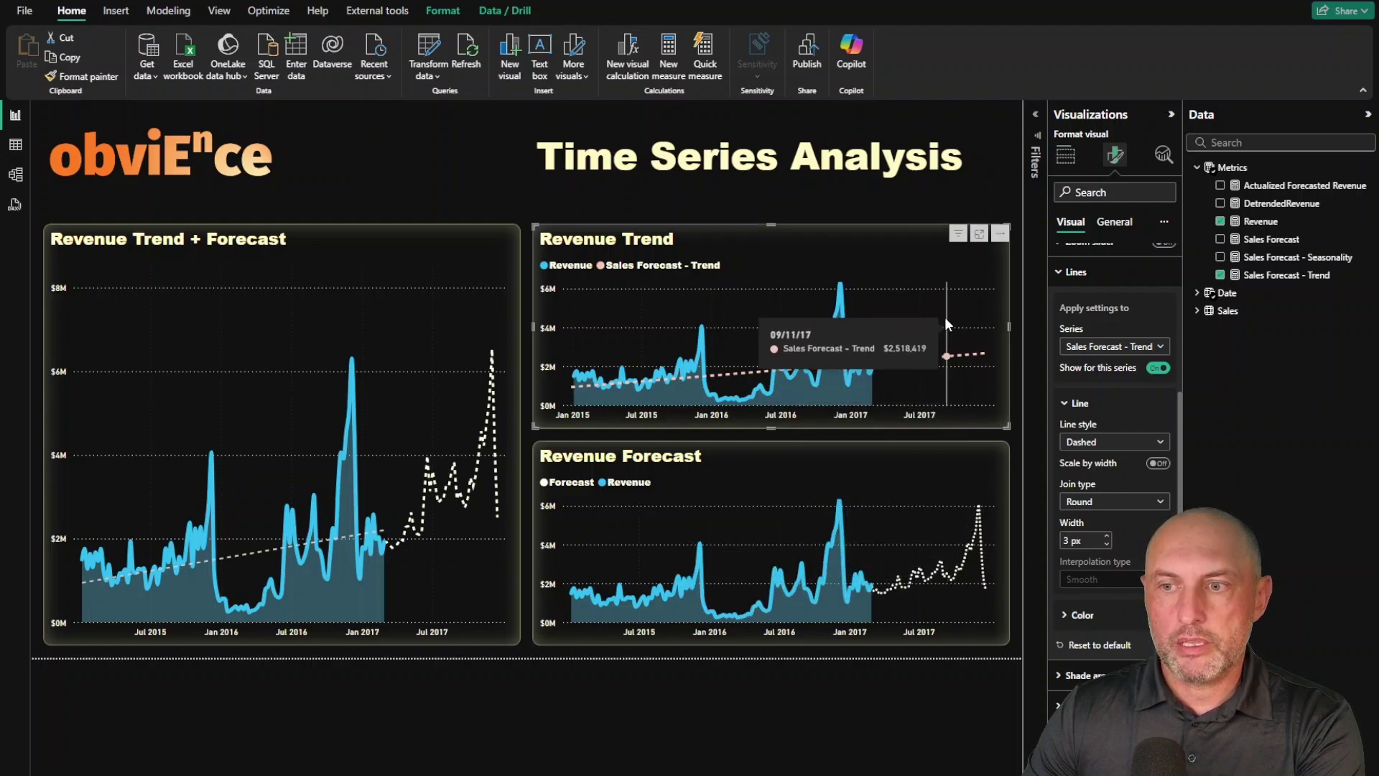
pyautogui.click(1066, 154)
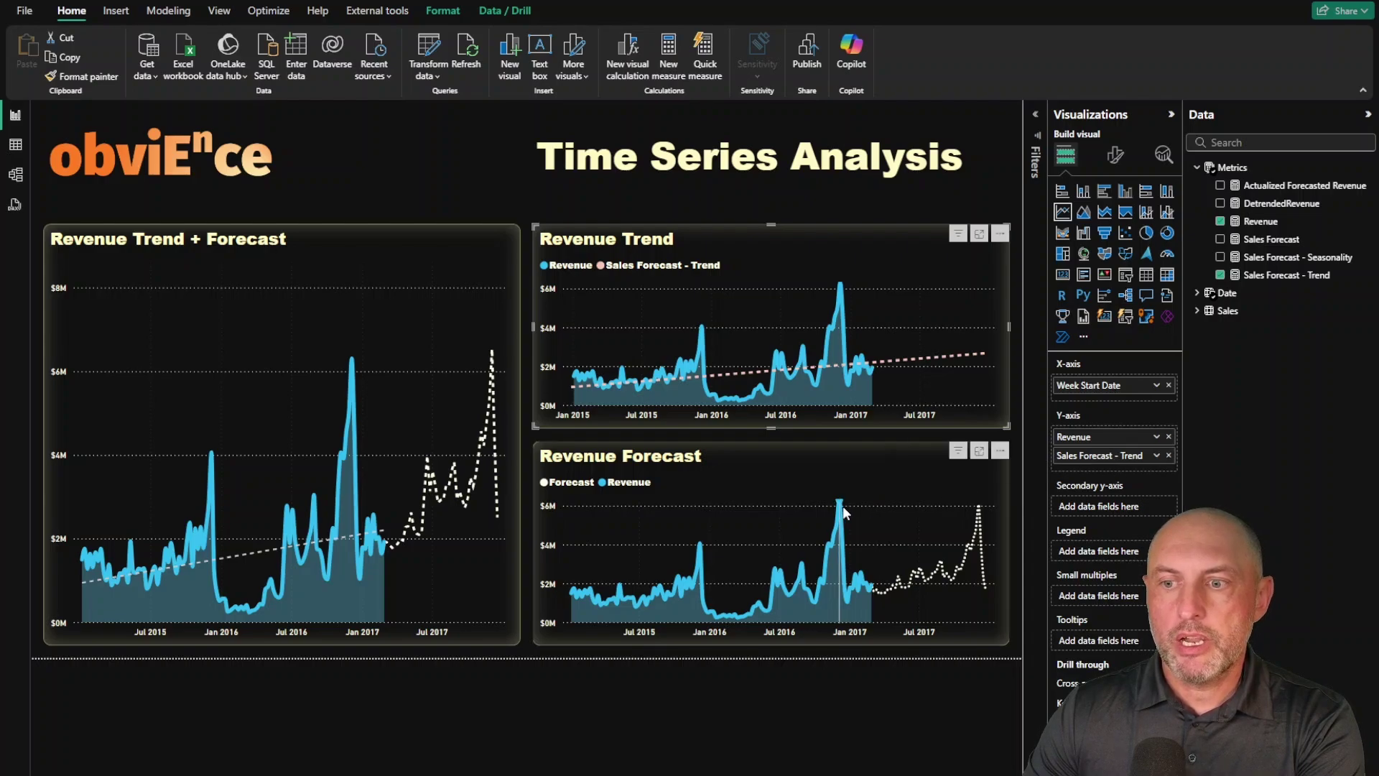
pyautogui.click(926, 493)
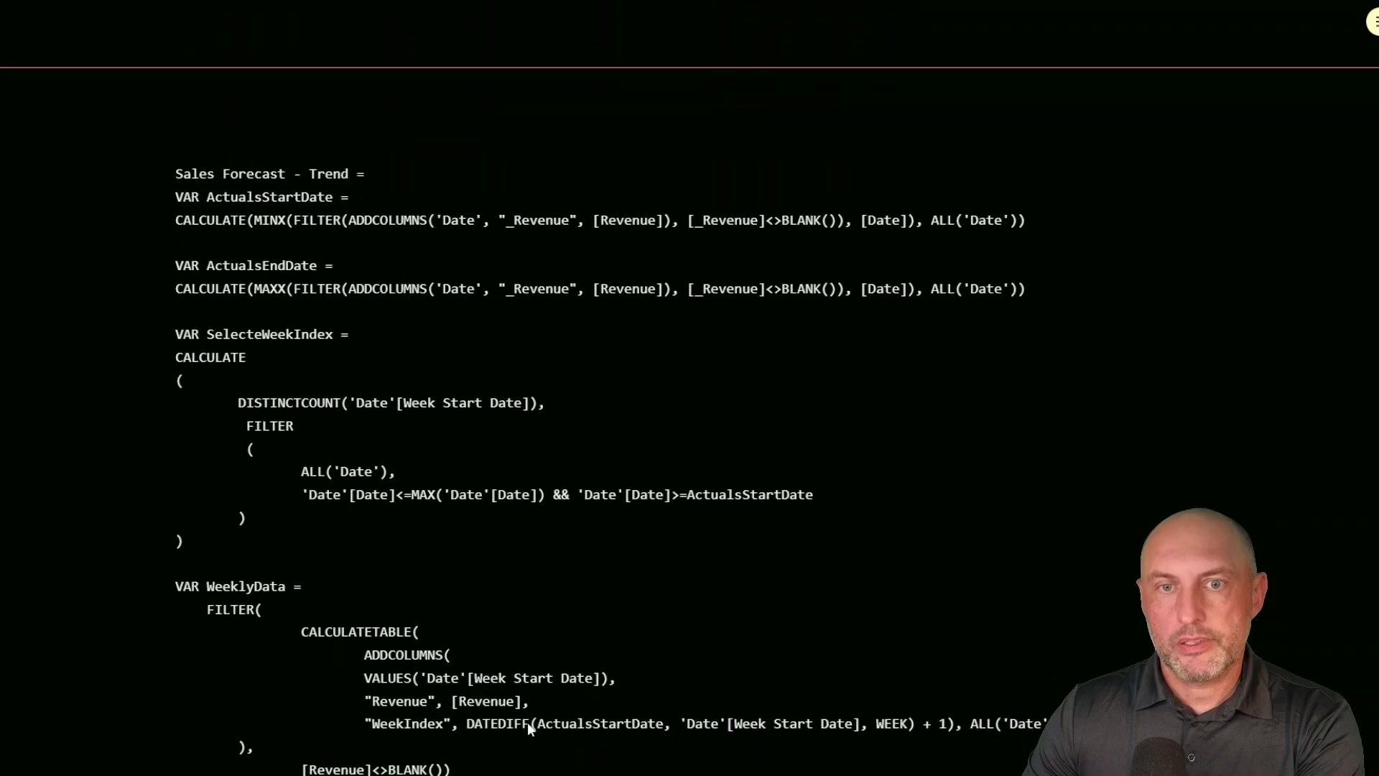
# - Read through the Sales Forecast - Trend DAX code on the web page, from ActualsStartDate to the RETURN expression
pyautogui.scroll(-2, 528, 718)
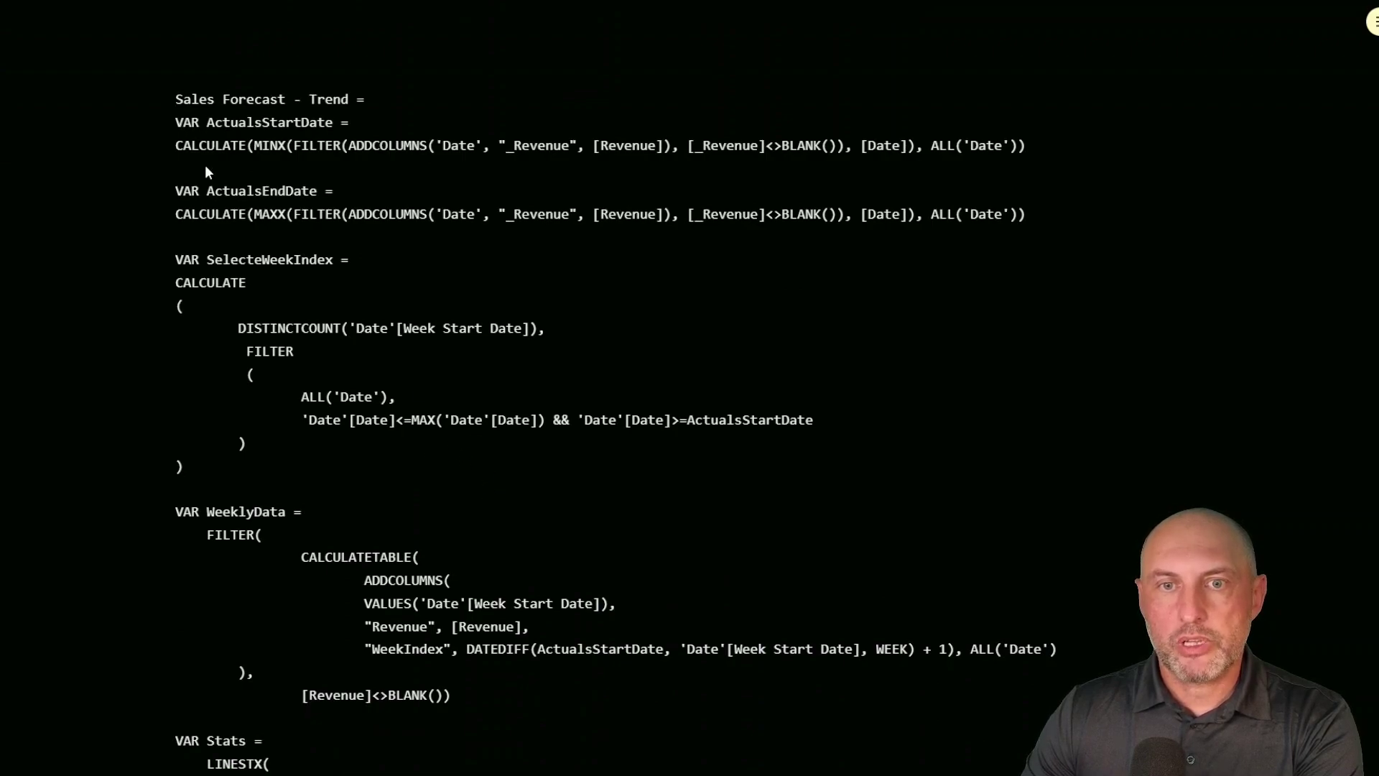
pyautogui.scroll(-5, 446, 519)
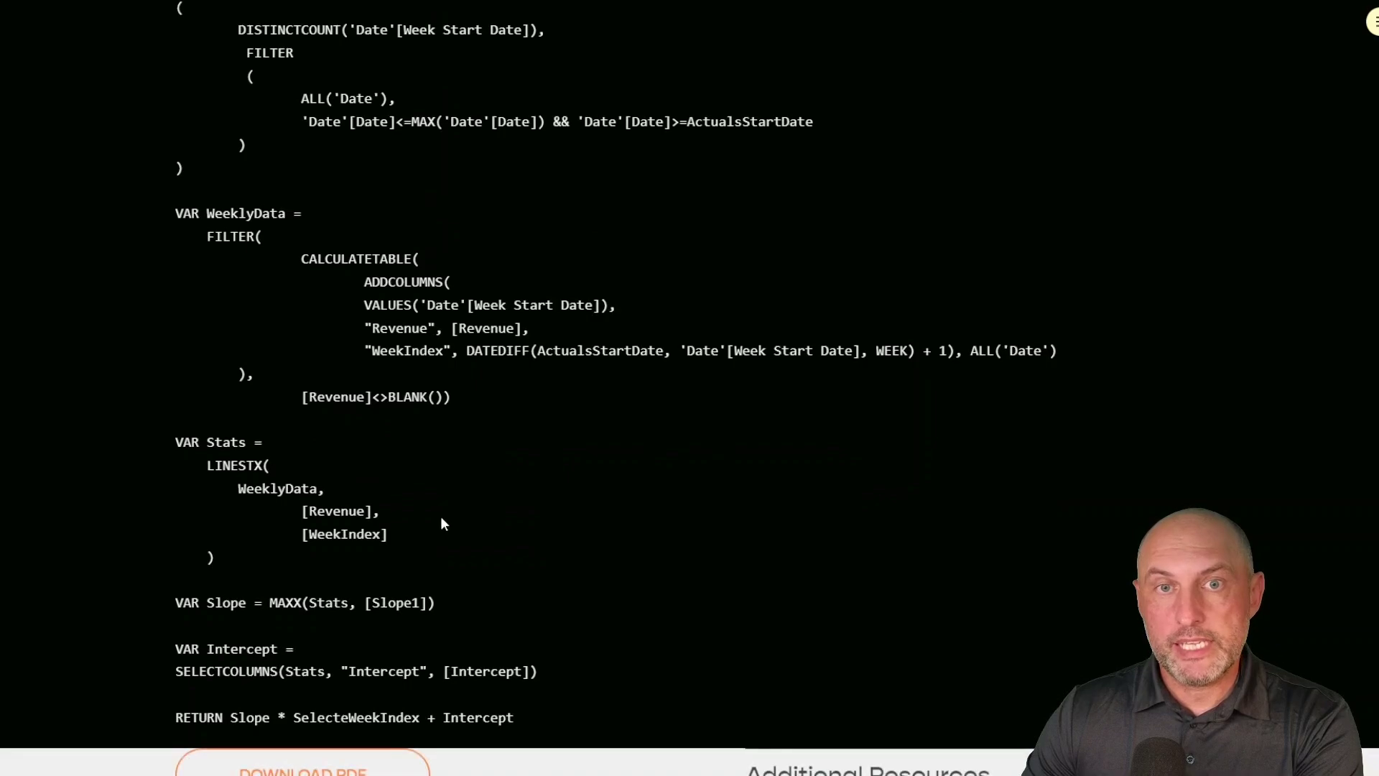
pyautogui.scroll(2, 441, 515)
pyautogui.scroll(4, 441, 517)
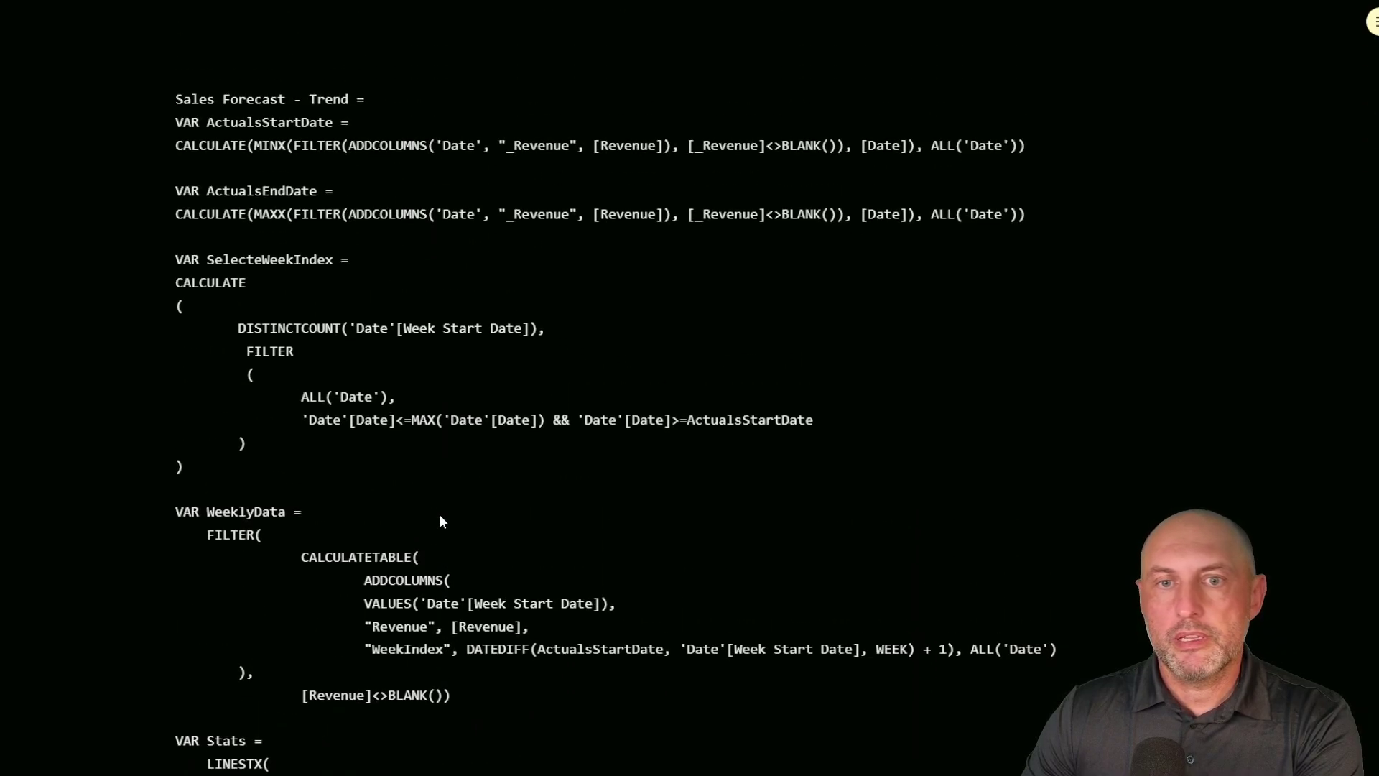
pyautogui.scroll(2, 440, 519)
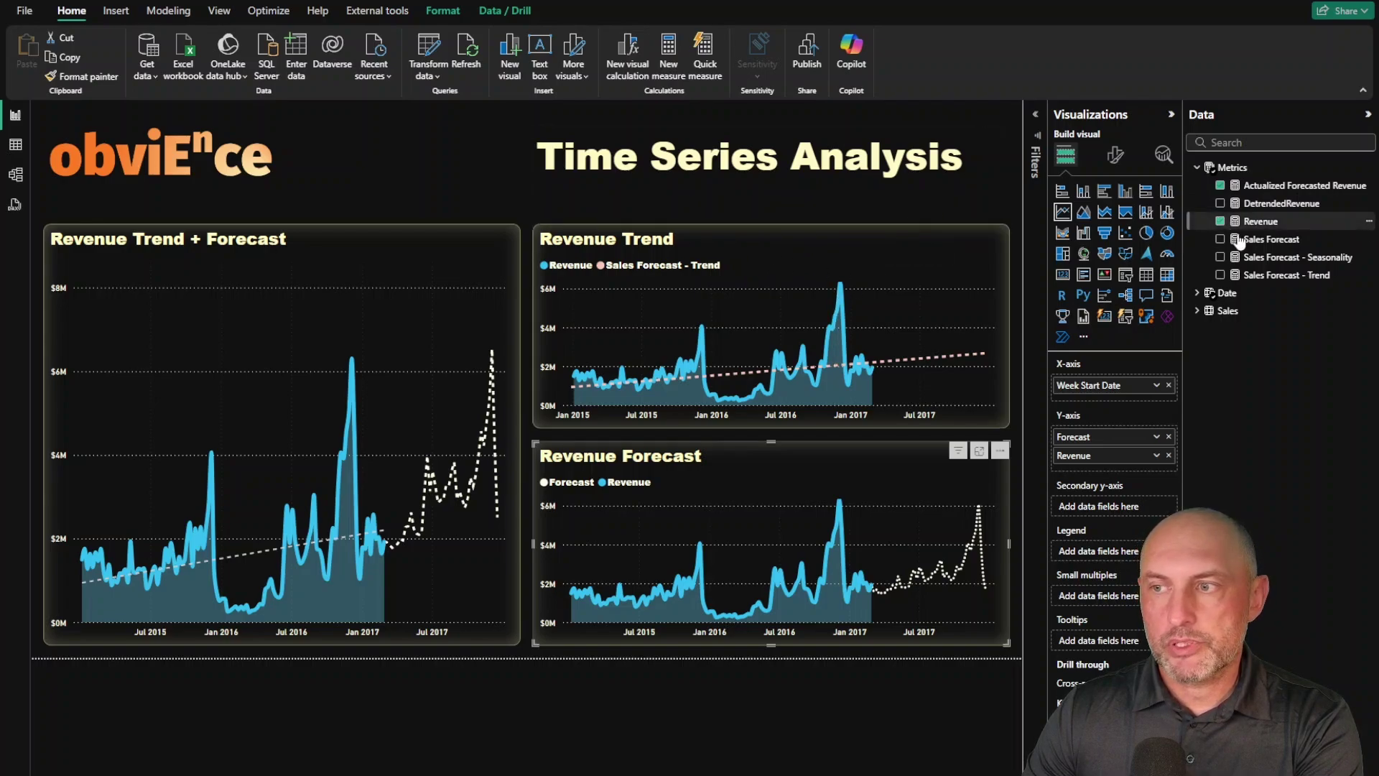
# - Open the Sales Forecast - Trend measure's formula in Power BI, enlarge its text, and examine its variables through the RETURN line
pyautogui.click(1285, 279)
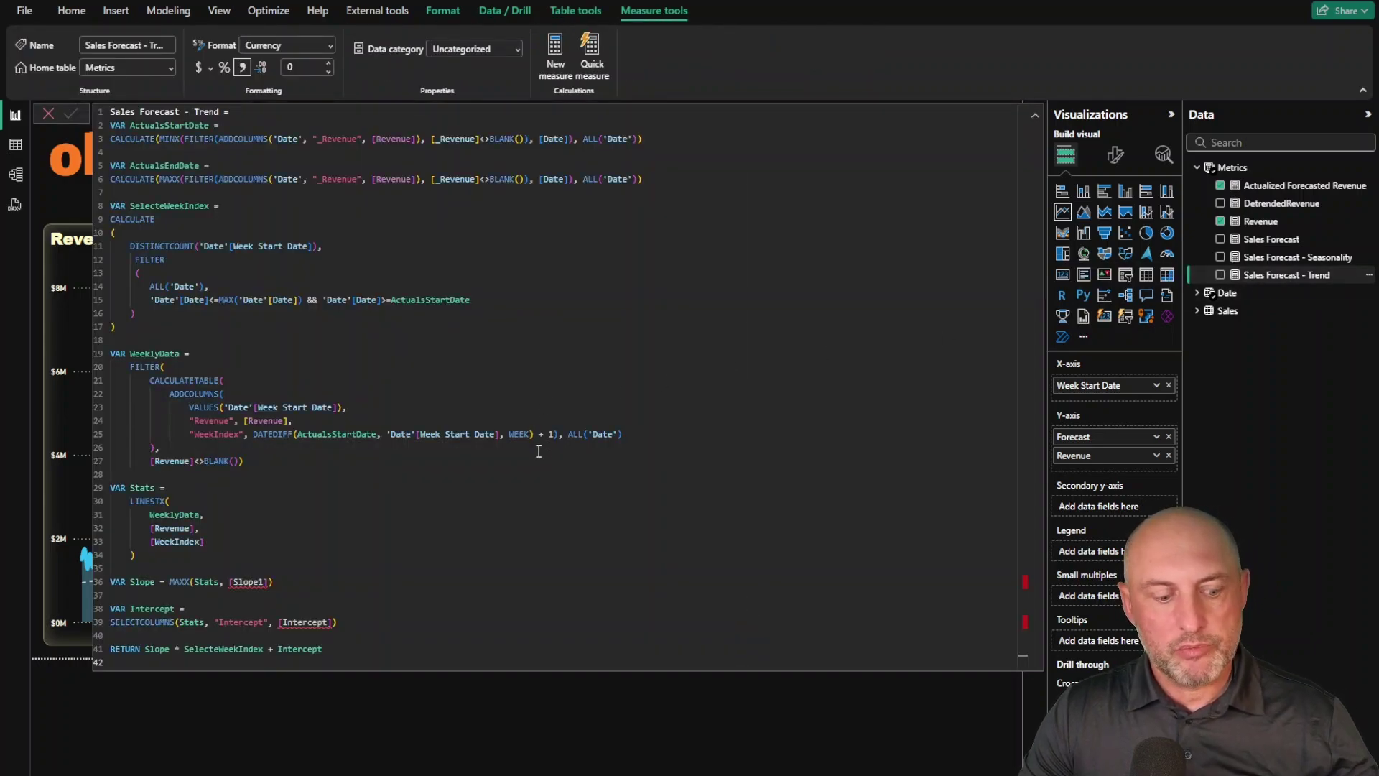
pyautogui.scroll(5, 539, 451)
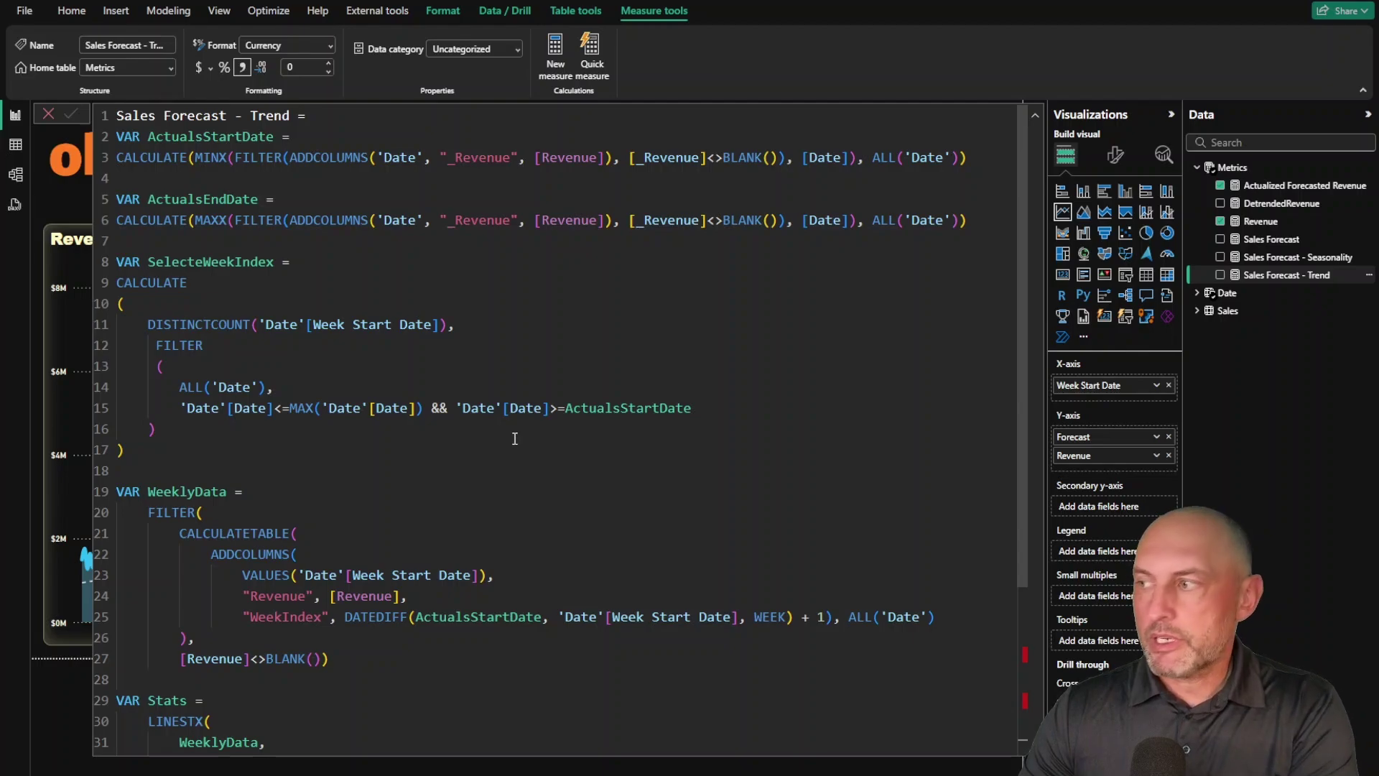
pyautogui.scroll(-1, 465, 384)
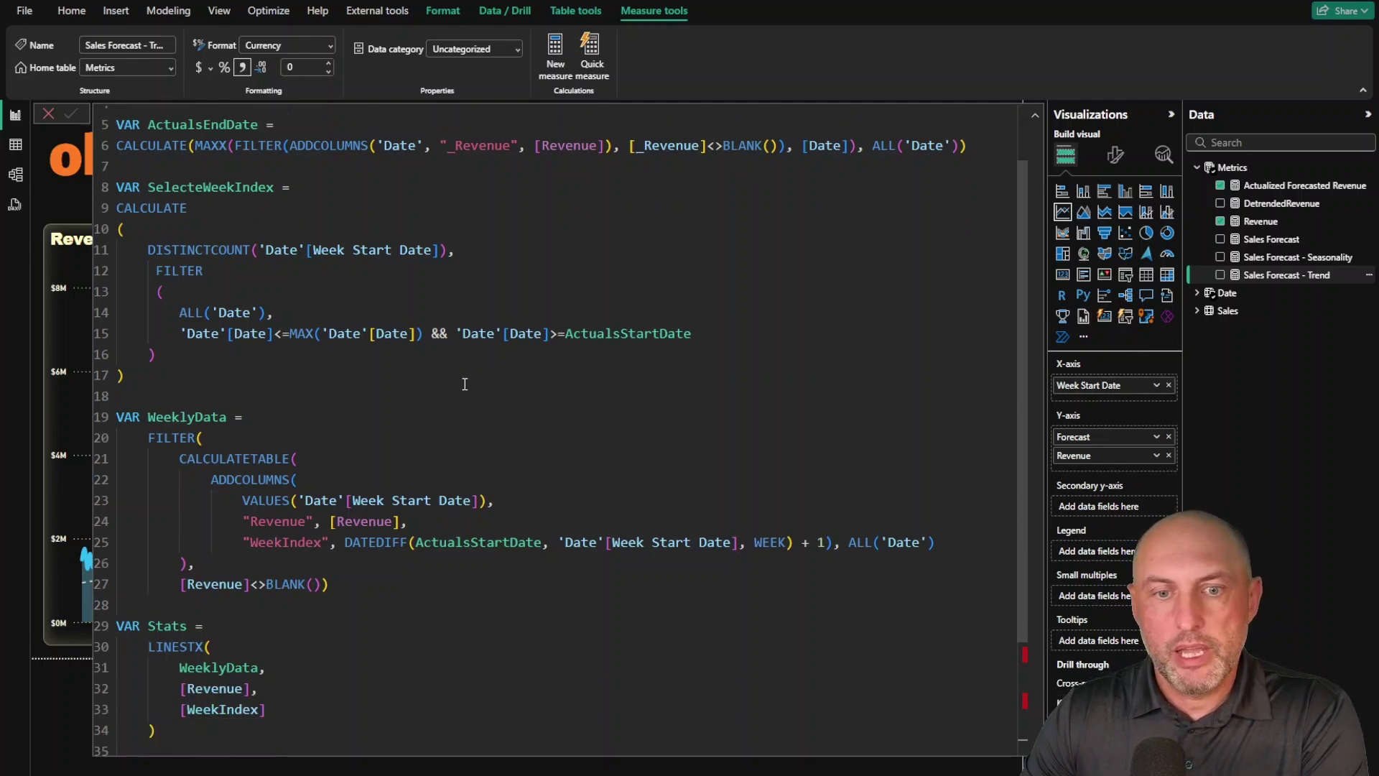
pyautogui.scroll(-2, 465, 384)
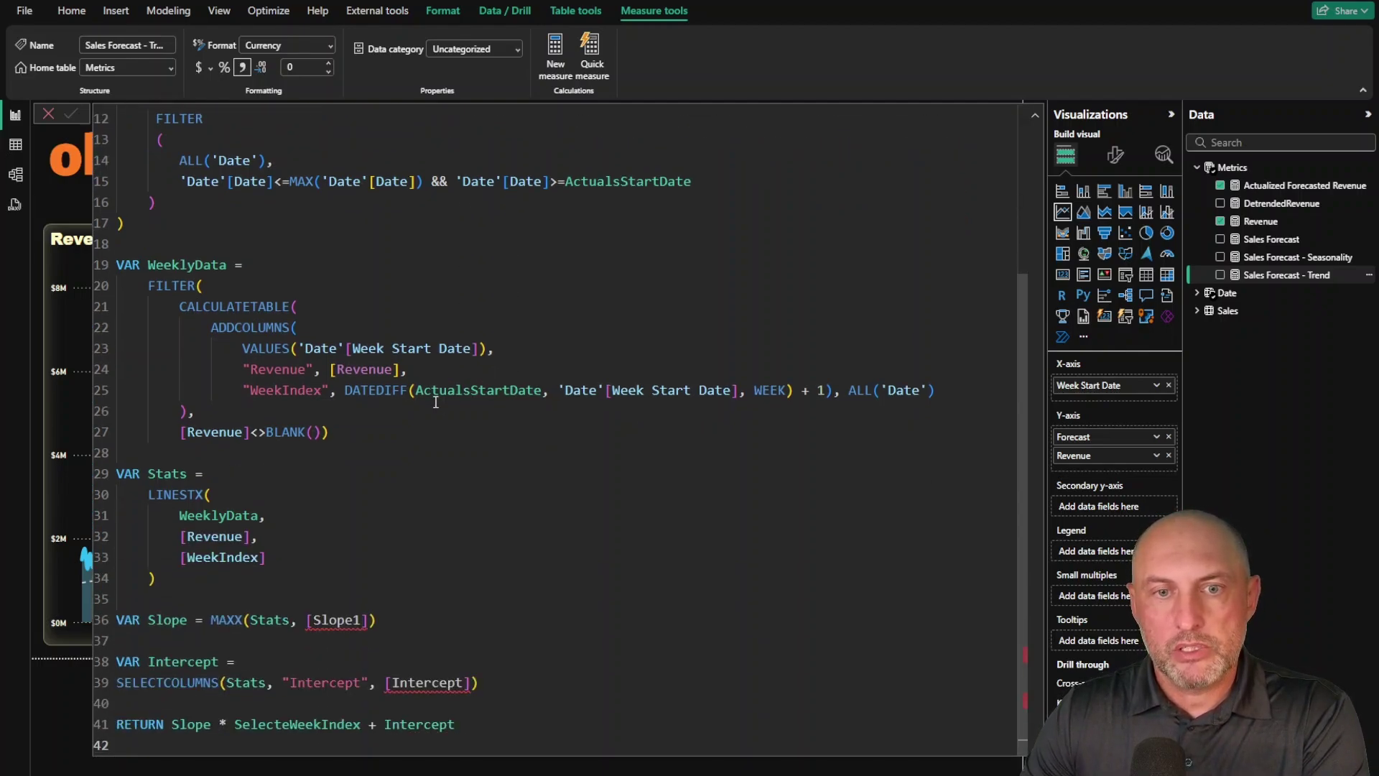
pyautogui.scroll(3, 436, 402)
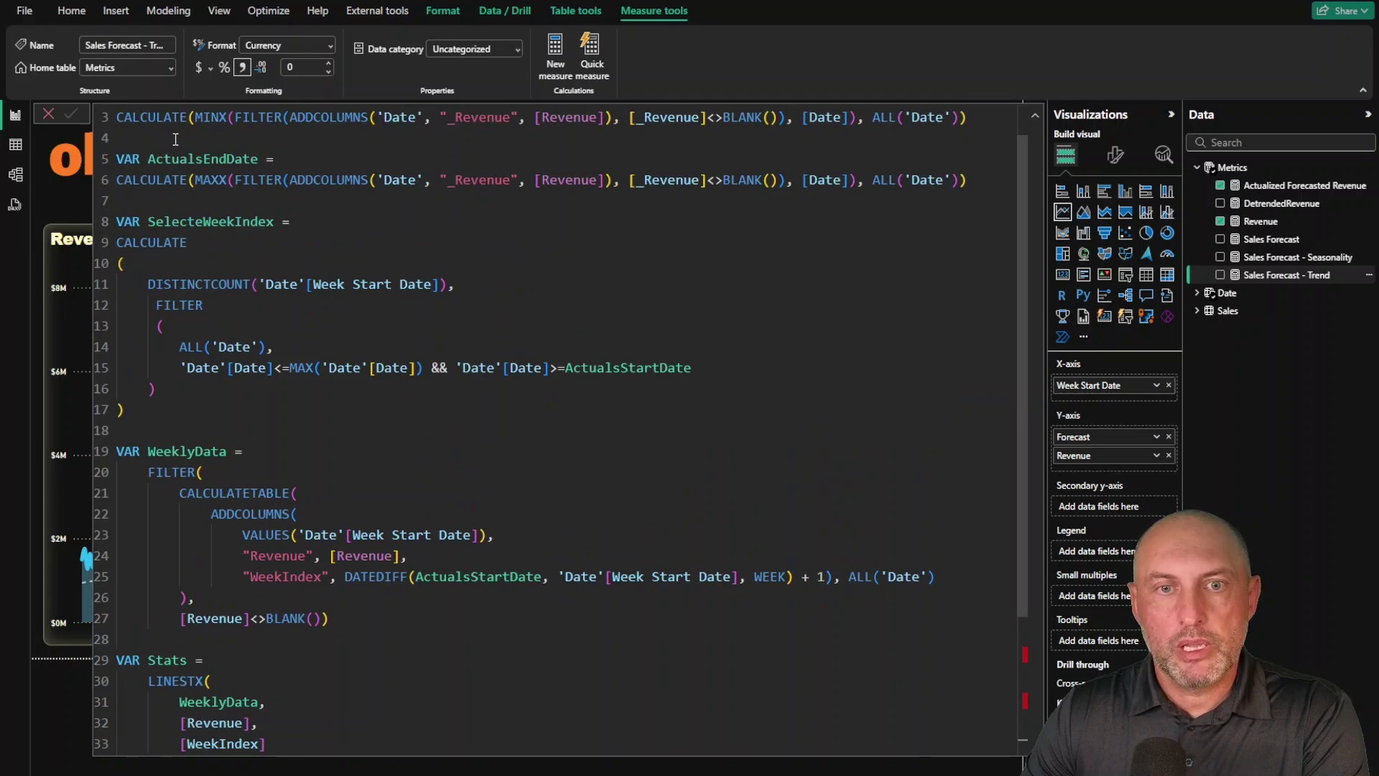
pyautogui.scroll(1, 290, 266)
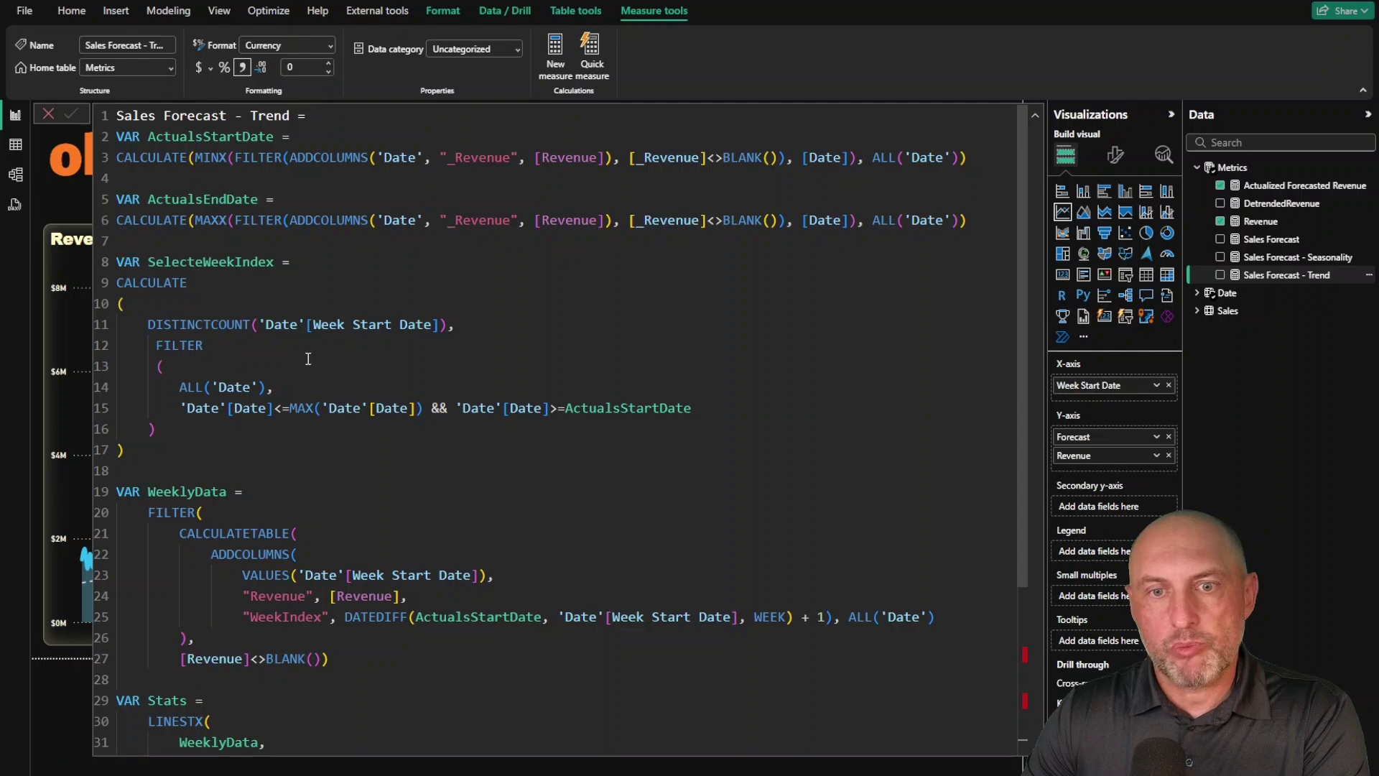
pyautogui.scroll(-3, 308, 359)
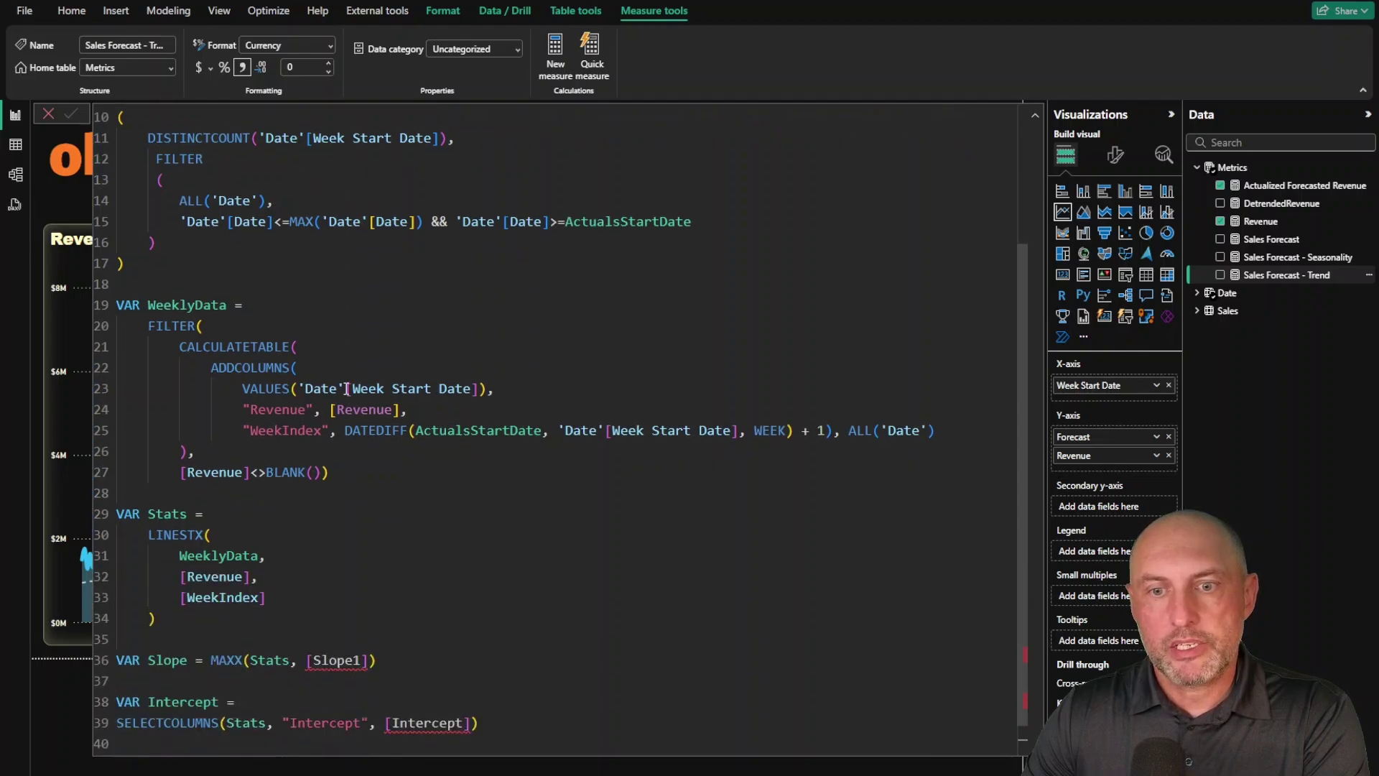
pyautogui.scroll(3, 347, 389)
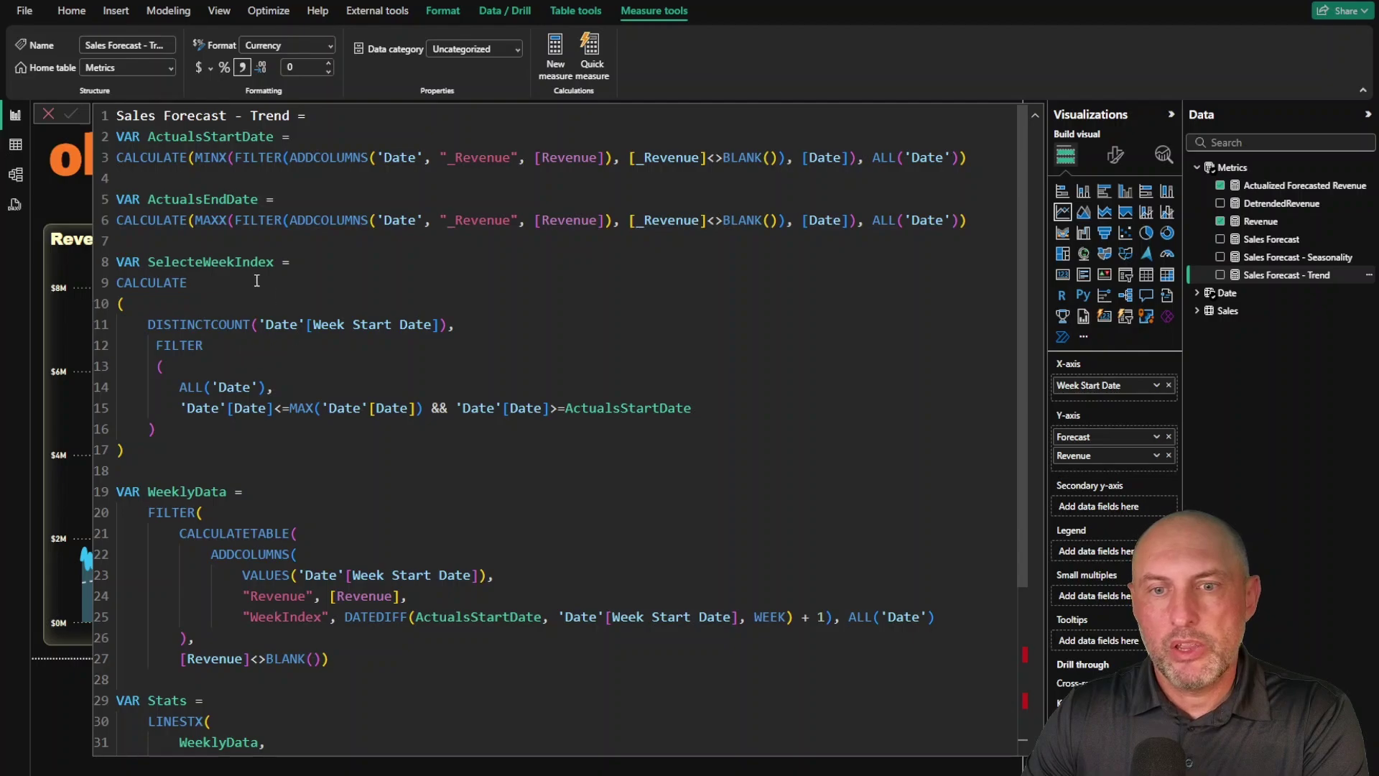
# - Replace the DAX query with the pasted DEFINE version of the Sales Forecast - Trend variables and enlarge the query text
pyautogui.click(15, 204)
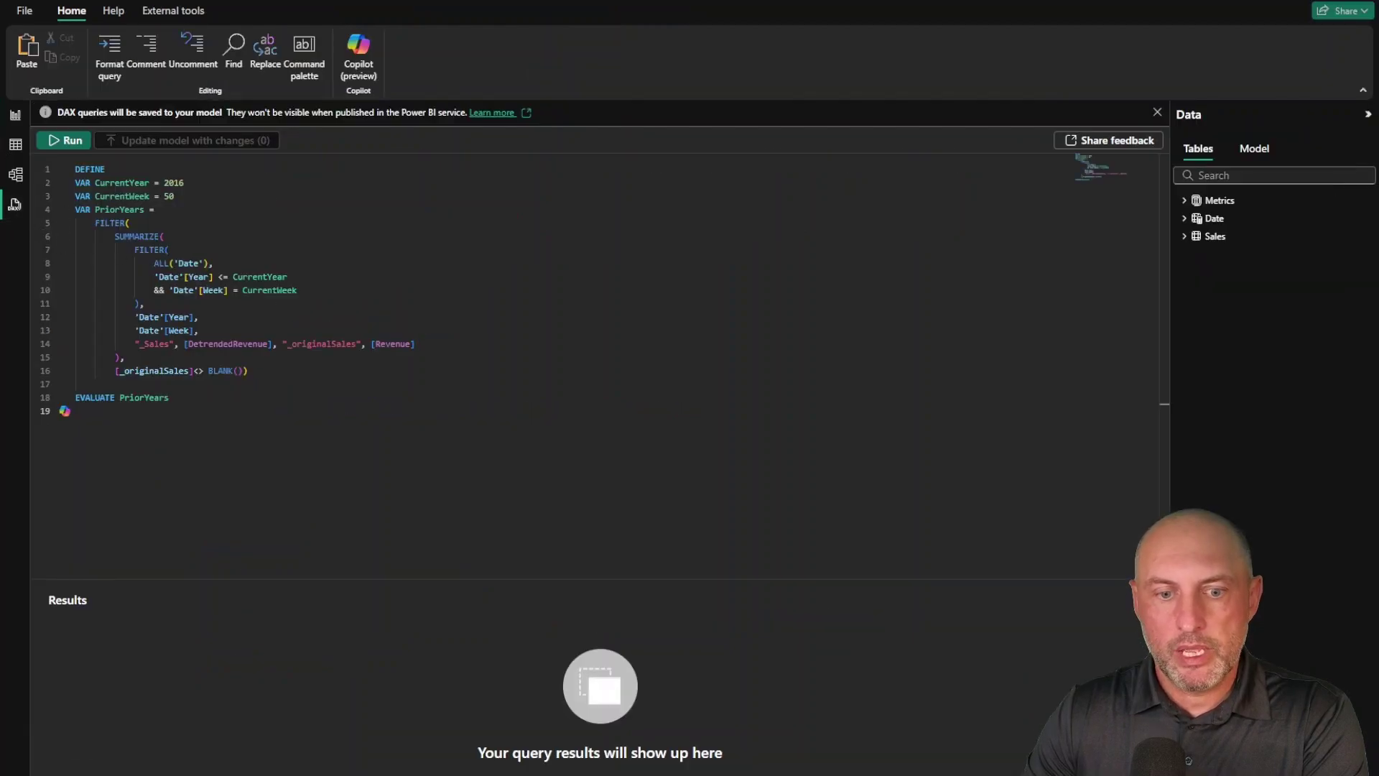
pyautogui.hotkey('ctrl', 'a')
pyautogui.hotkey('ctrl', 'v')
pyautogui.scroll(8, 351, 470)
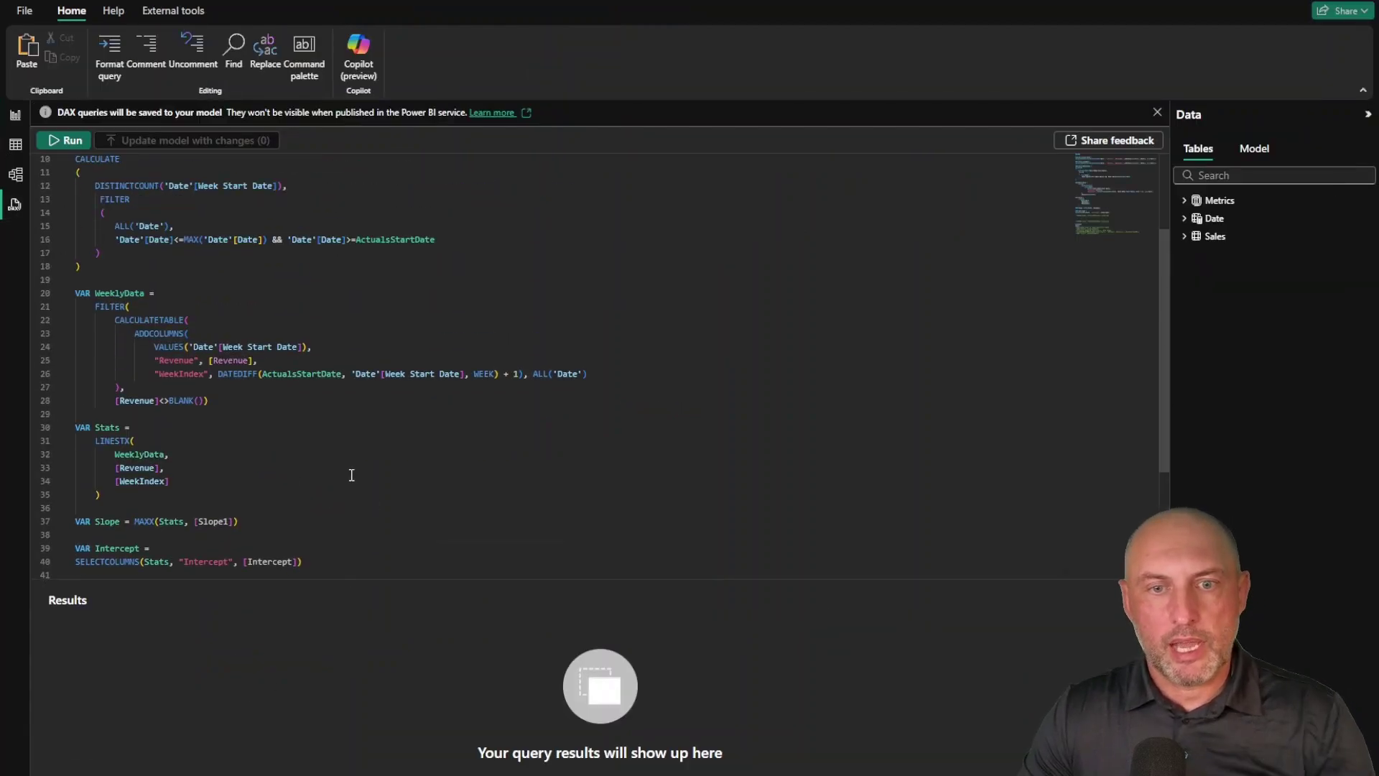
pyautogui.keyDown('ctrl'); pyautogui.scroll(4, 355, 456); pyautogui.keyUp('ctrl')
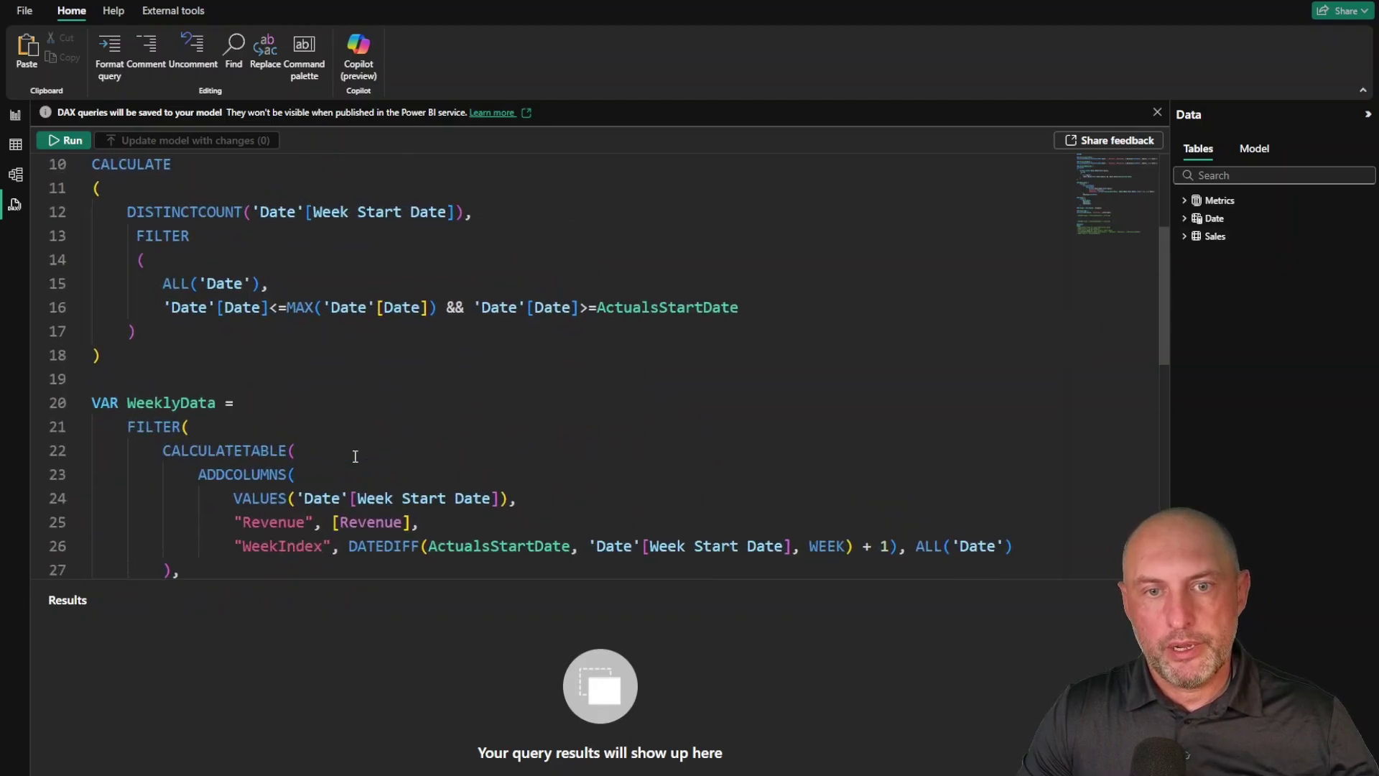
pyautogui.scroll(3, 355, 456)
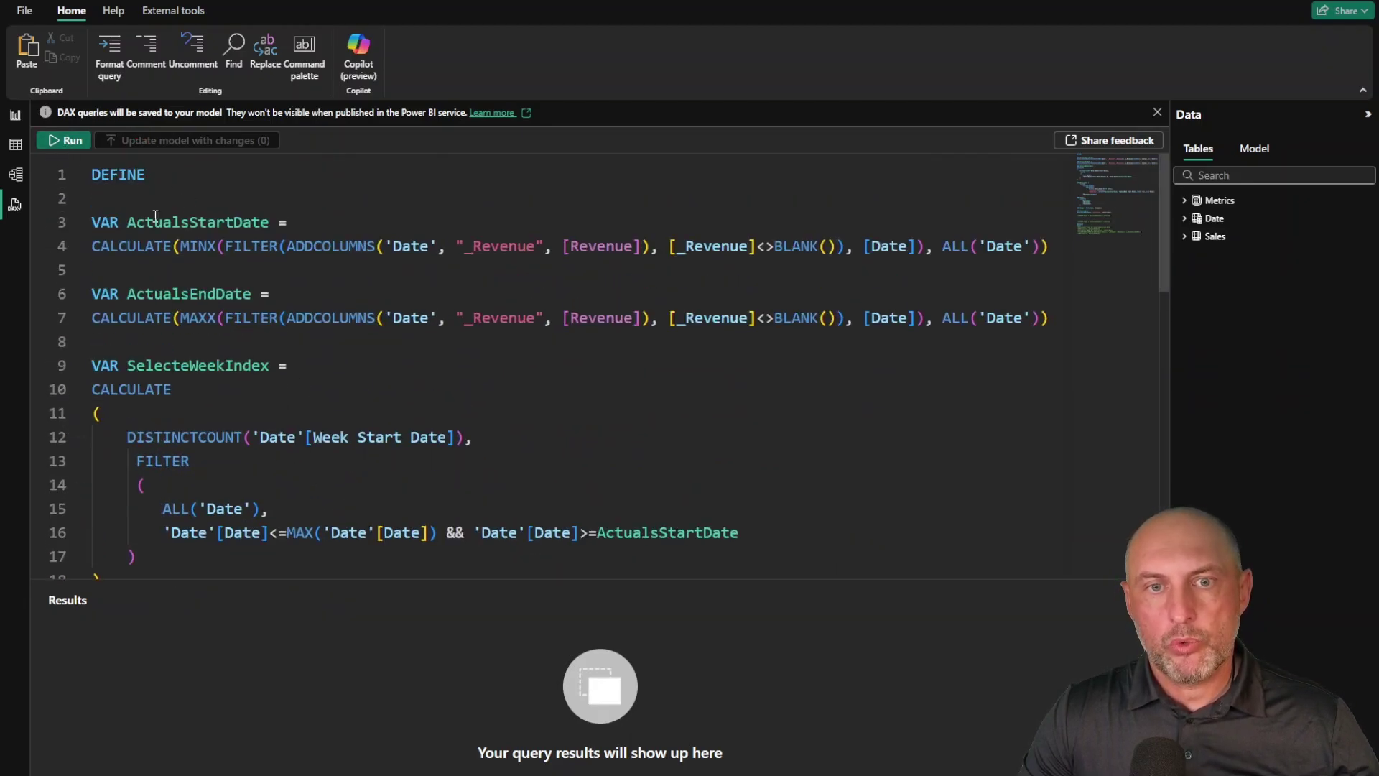
# - Return to the report and inspect the actual and forecast data points in the Revenue Trend + Forecast chart
pyautogui.click(15, 115)
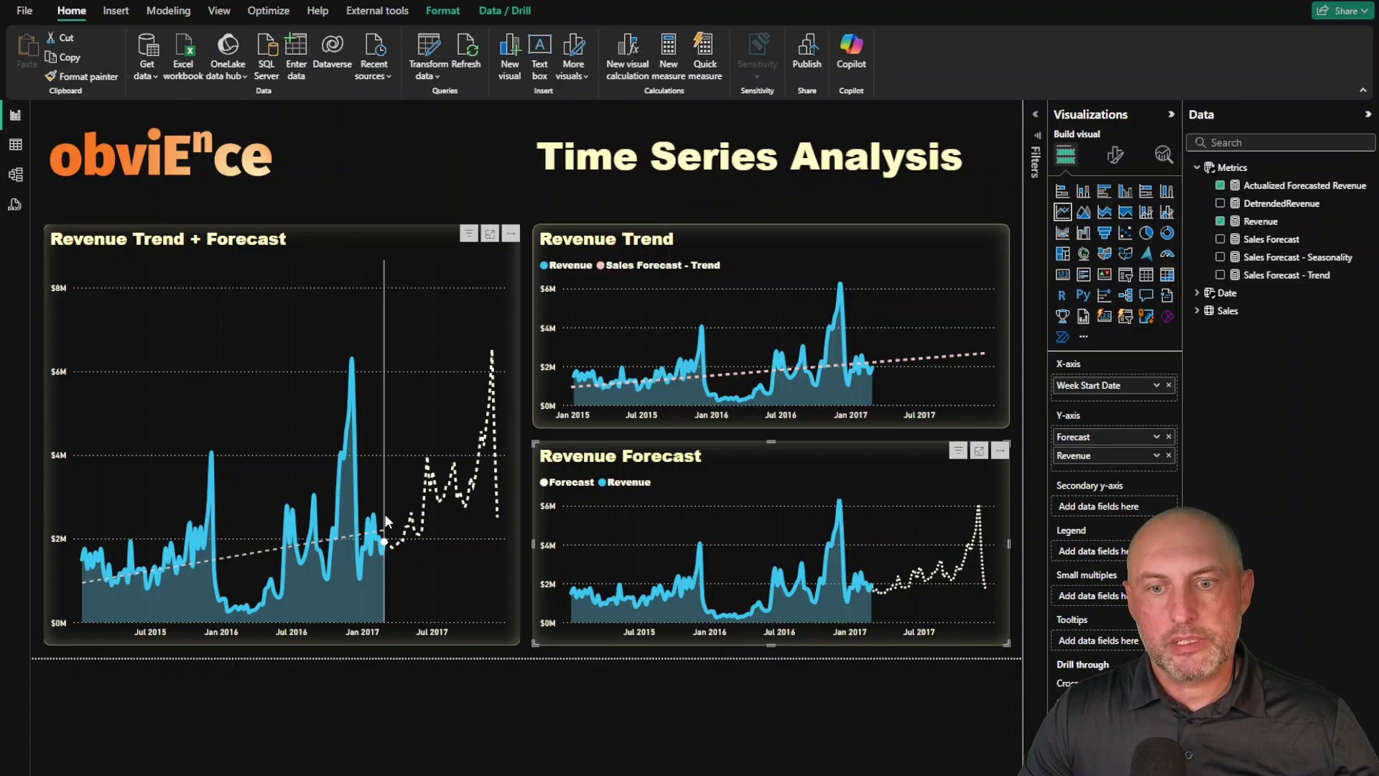
pyautogui.moveTo(385, 520)
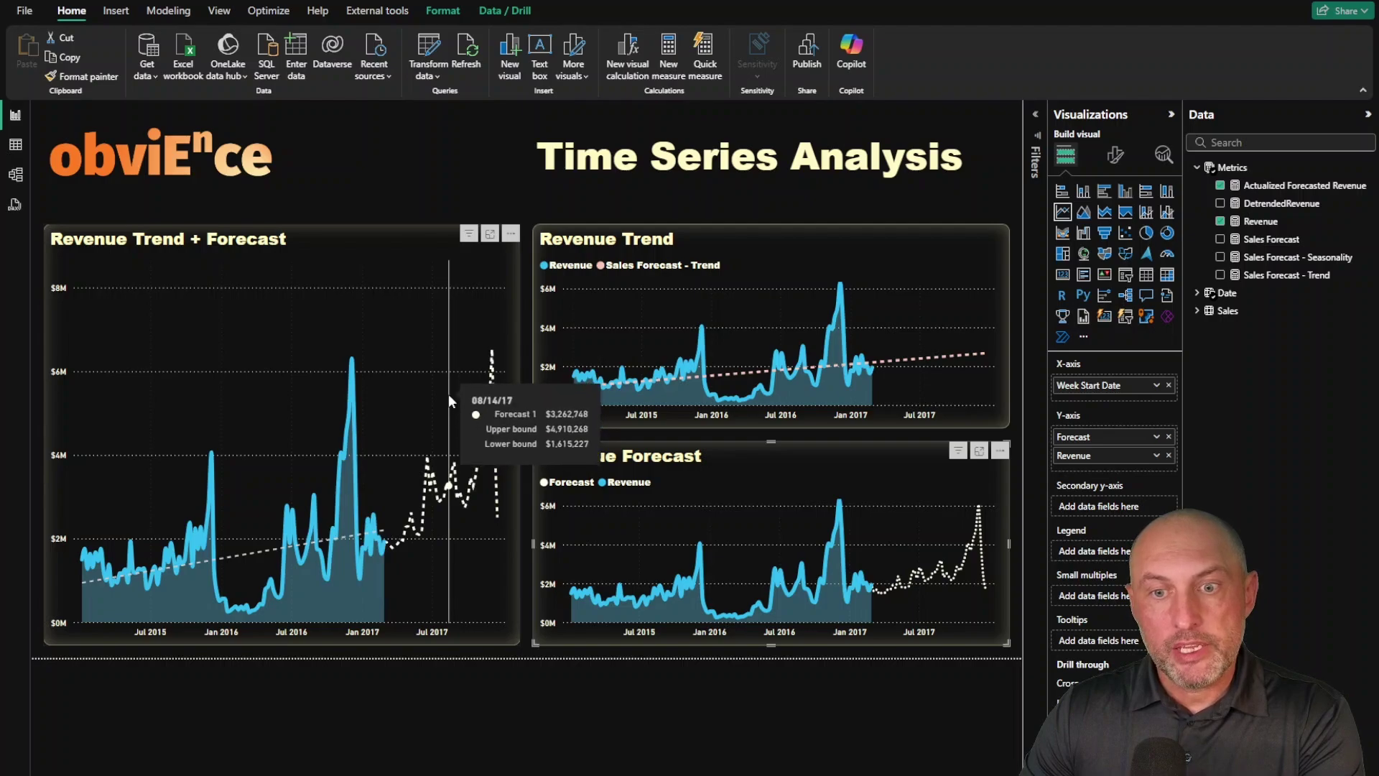
pyautogui.click(454, 463)
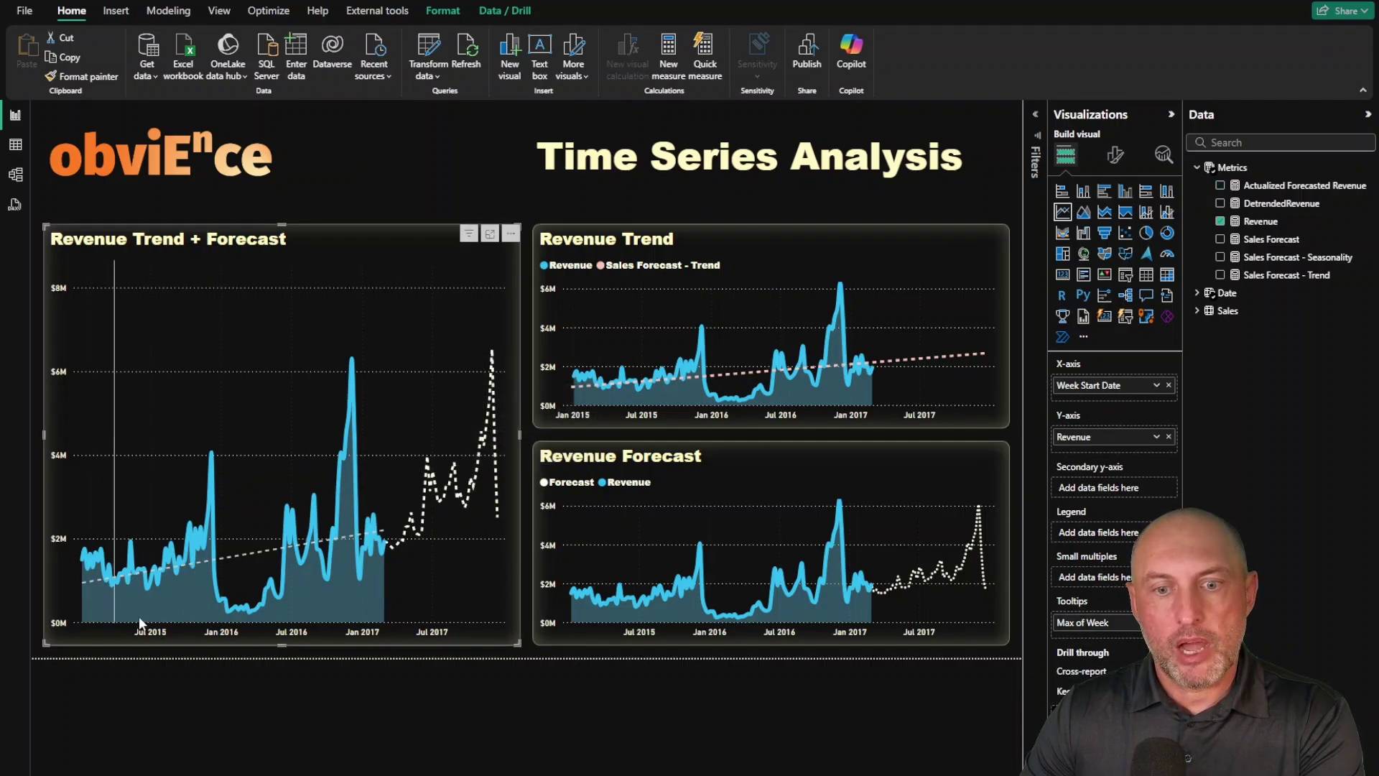
pyautogui.moveTo(359, 610)
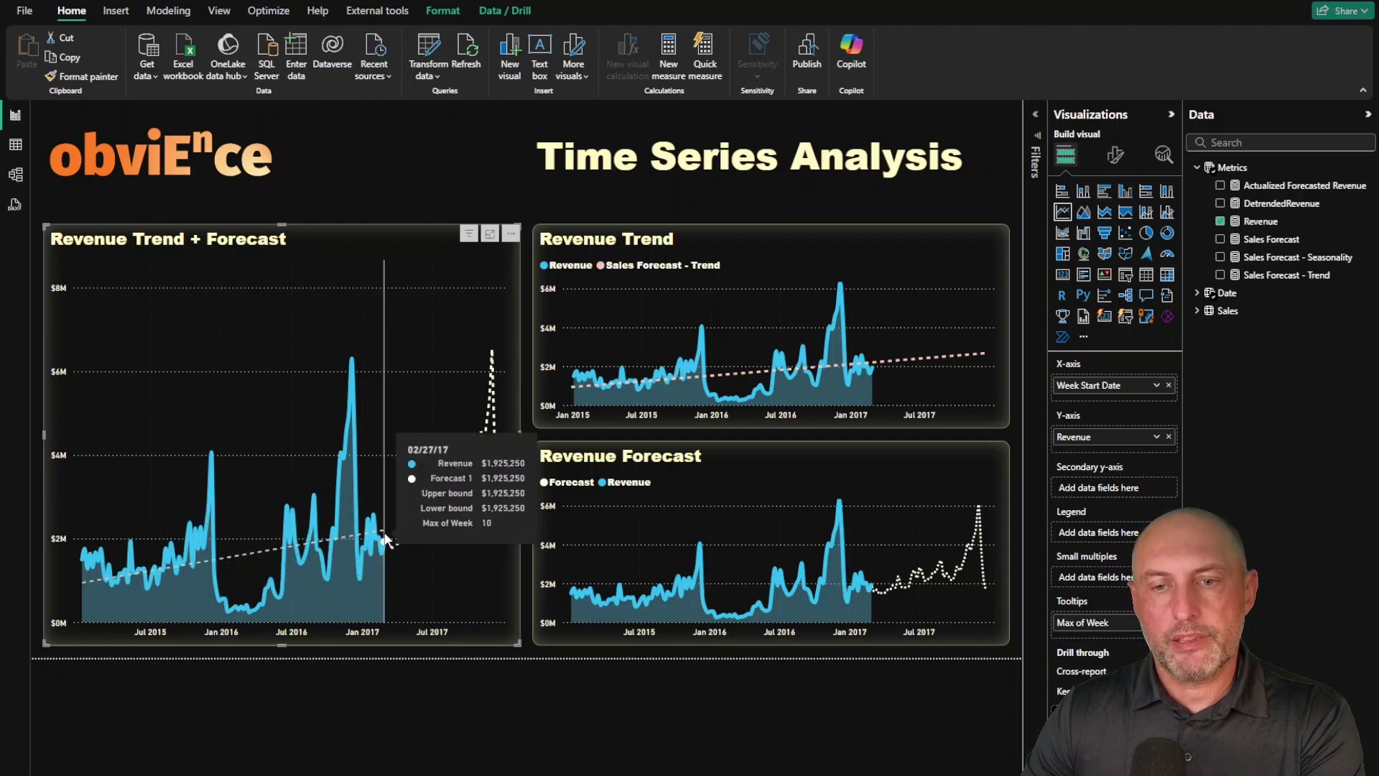
# - Reopen the DAX query and examine the ADDCOLUMNS expression with 'Date' and "_Revenue" inside the ActualsStartDate variable
pyautogui.click(14, 205)
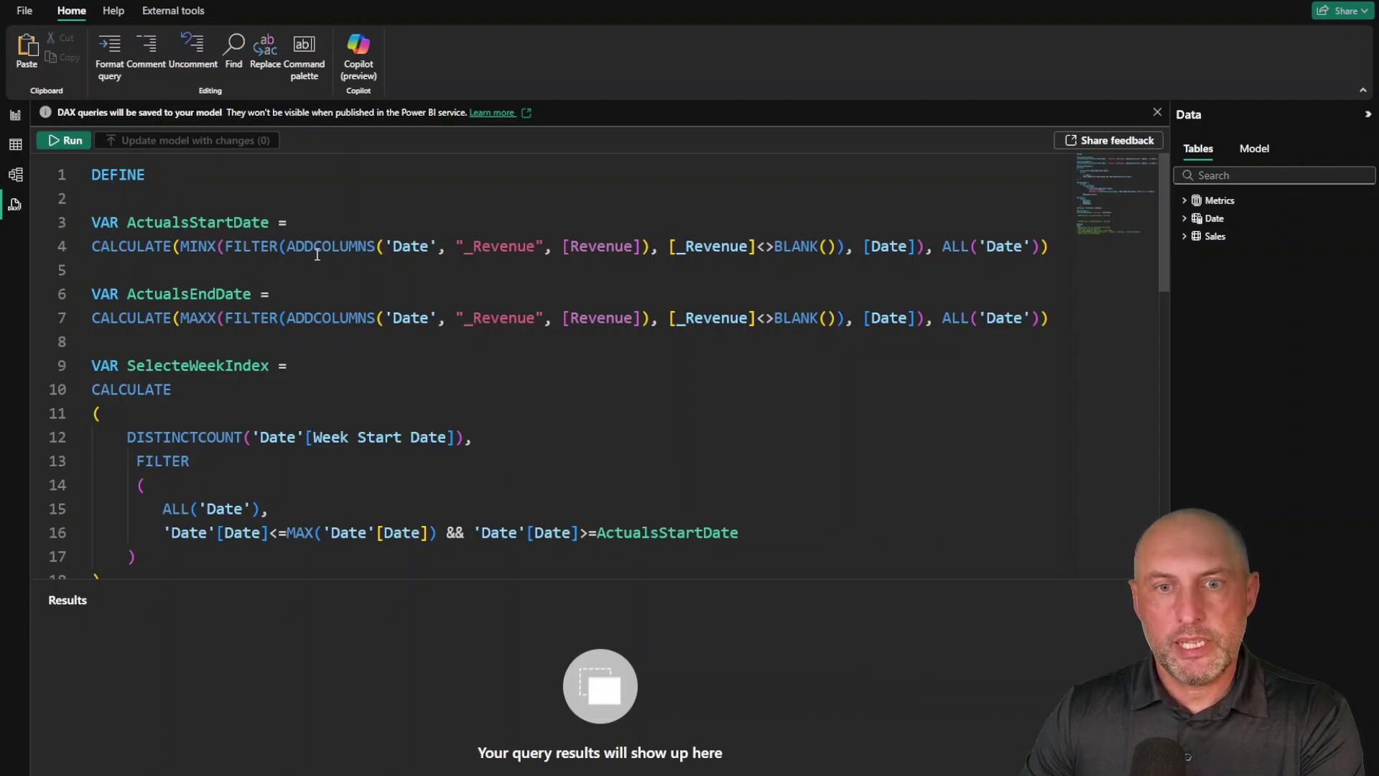
pyautogui.scroll(-2, 375, 366)
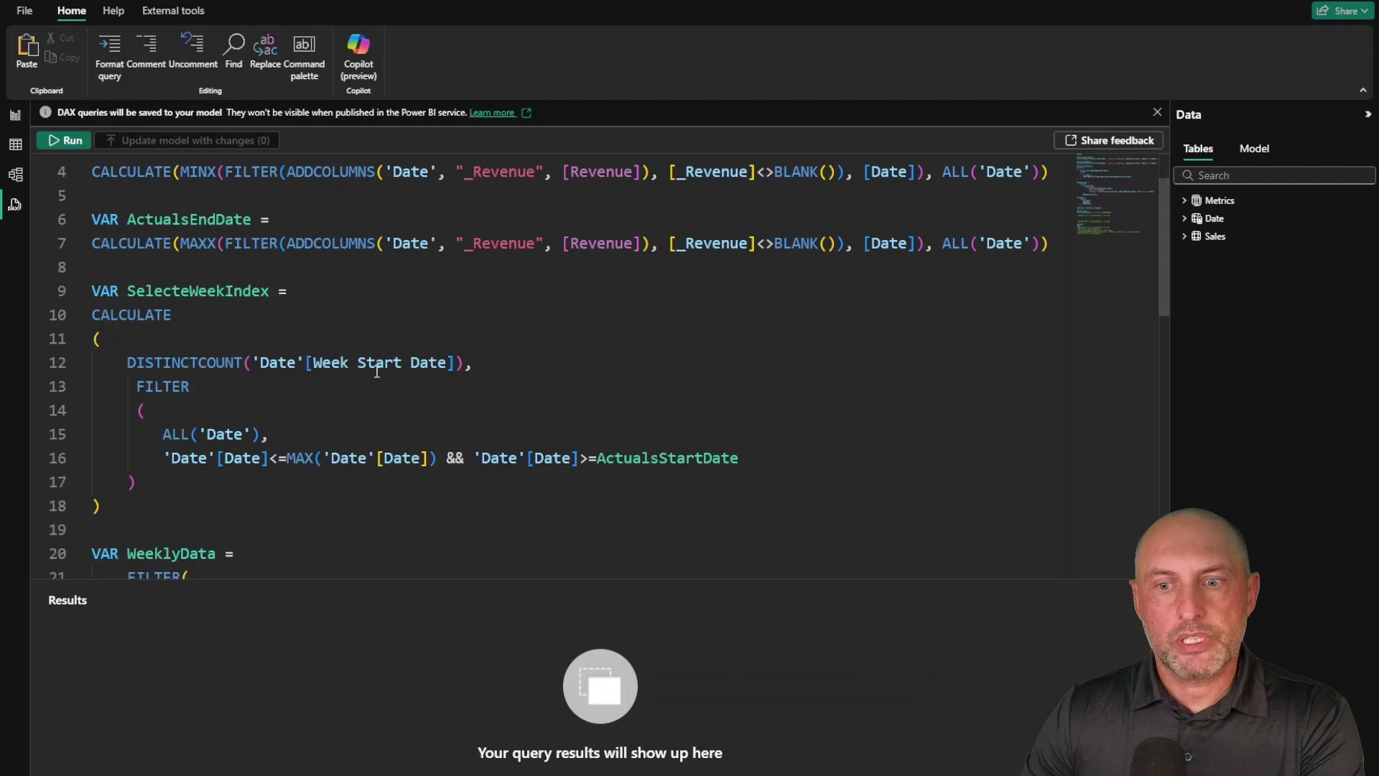
pyautogui.scroll(2, 377, 385)
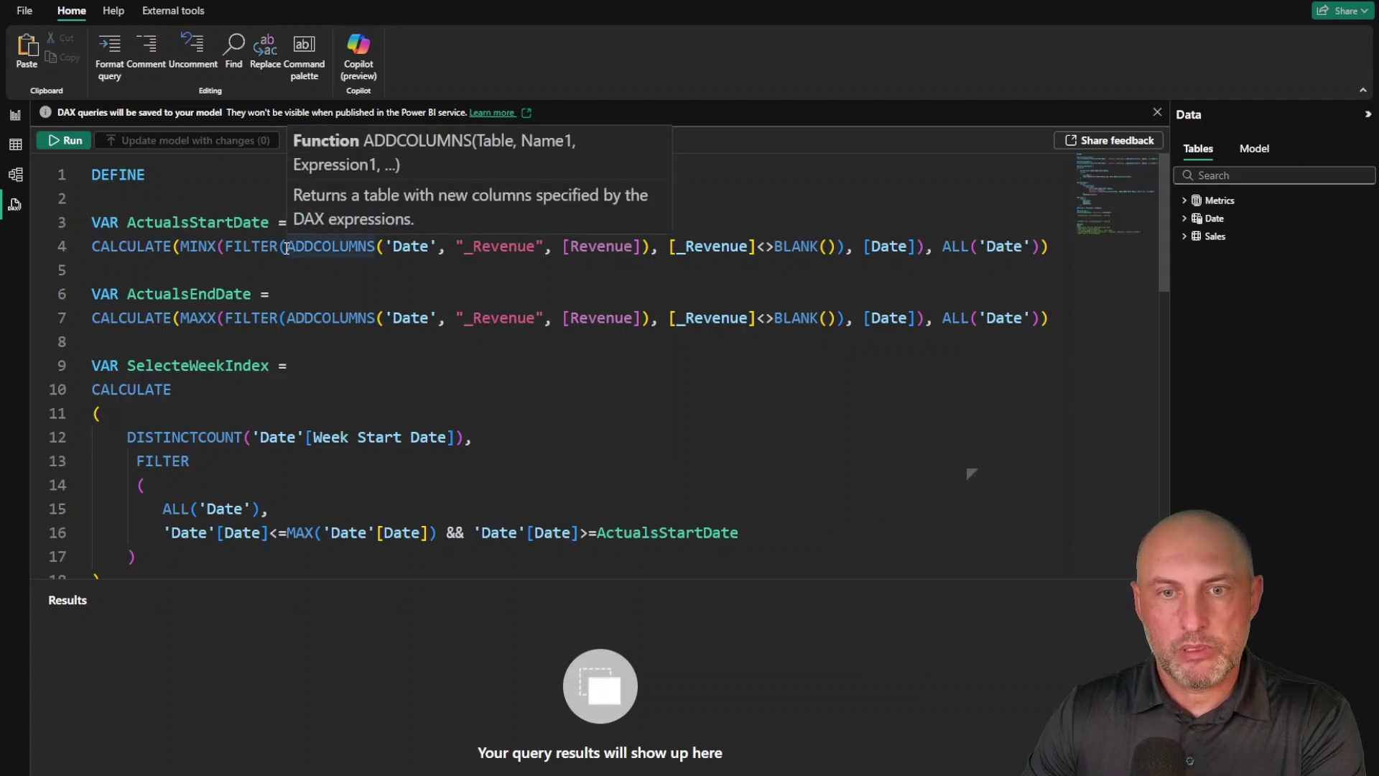
pyautogui.moveTo(287, 246); pyautogui.dragTo(446, 246)
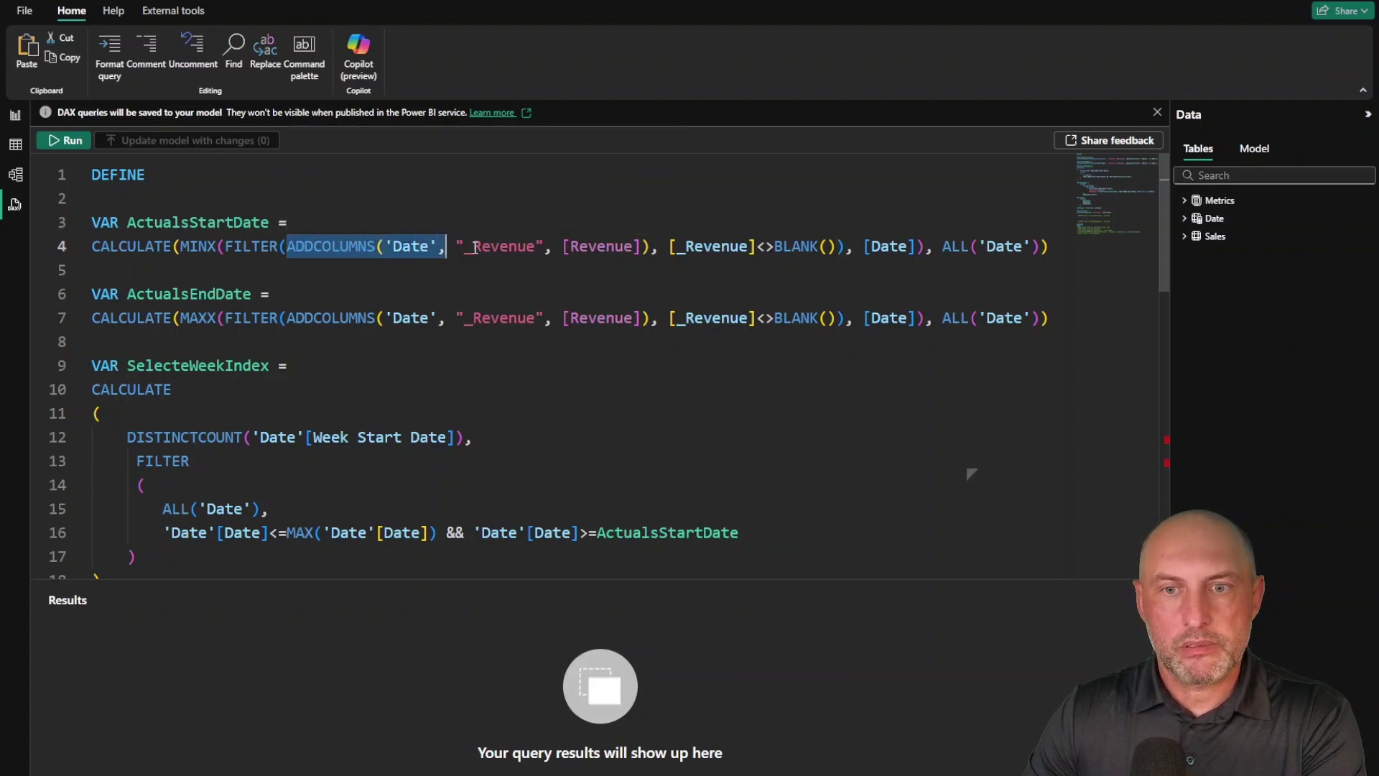
pyautogui.moveTo(641, 246); pyautogui.dragTo(393, 246)
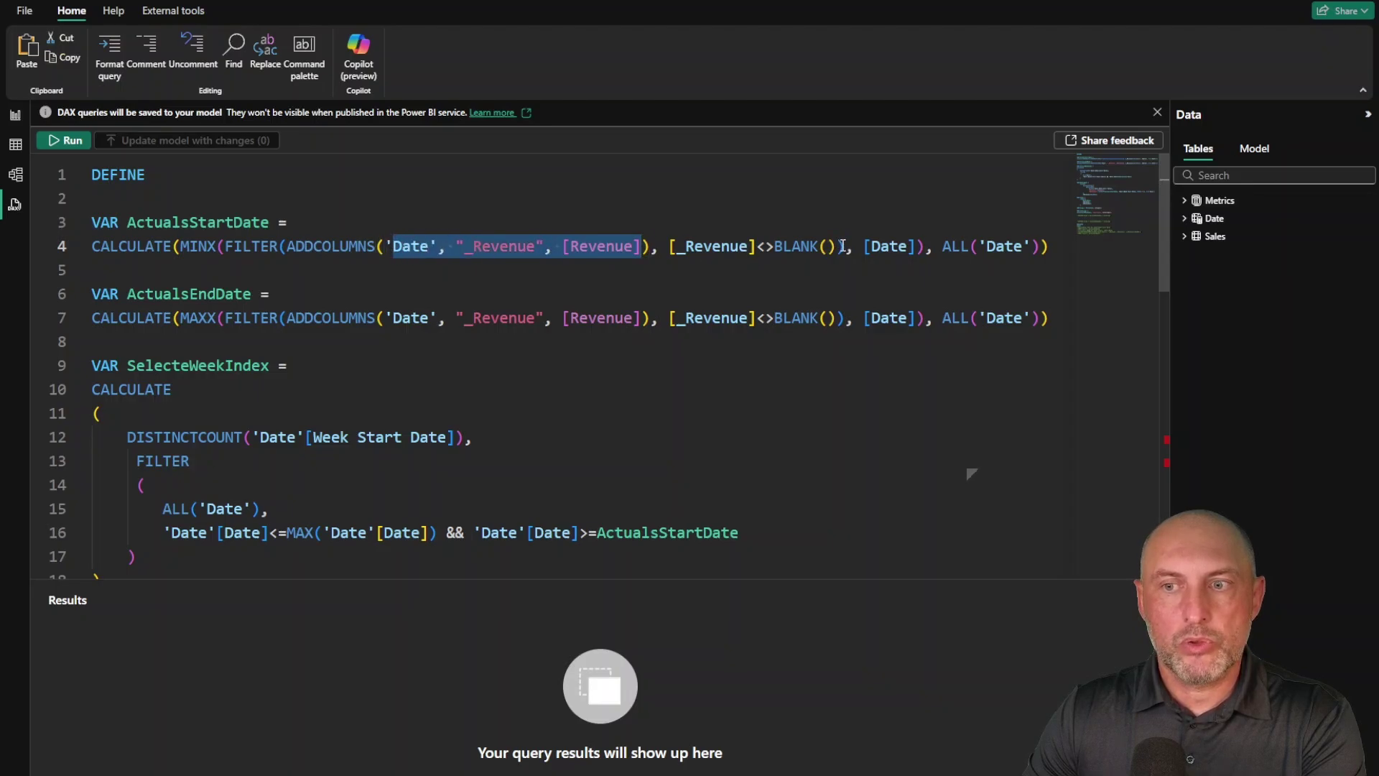
# - Examine the FILTER expression and MINX function inside the ActualsStartDate variable of the DAX query
pyautogui.moveTo(844, 246); pyautogui.dragTo(225, 248)
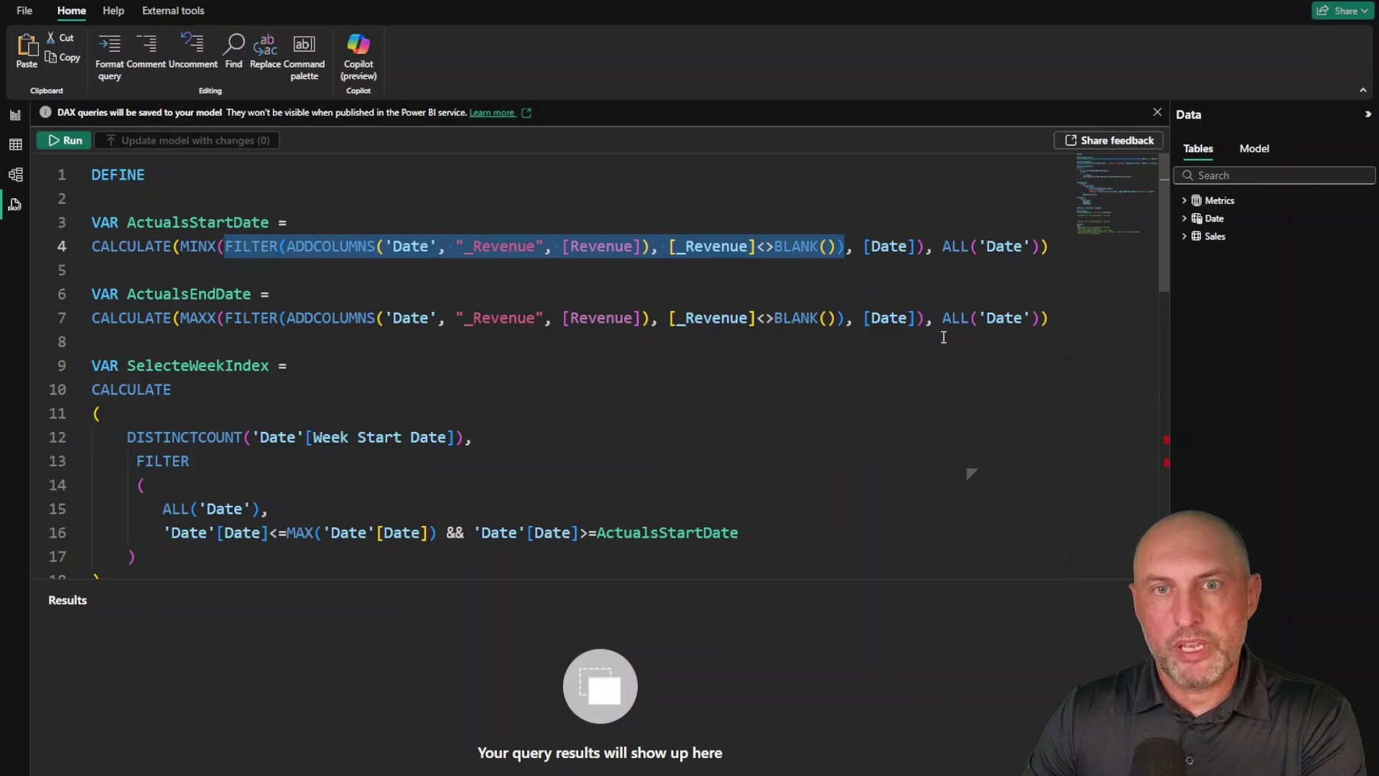
pyautogui.doubleClick(201, 246)
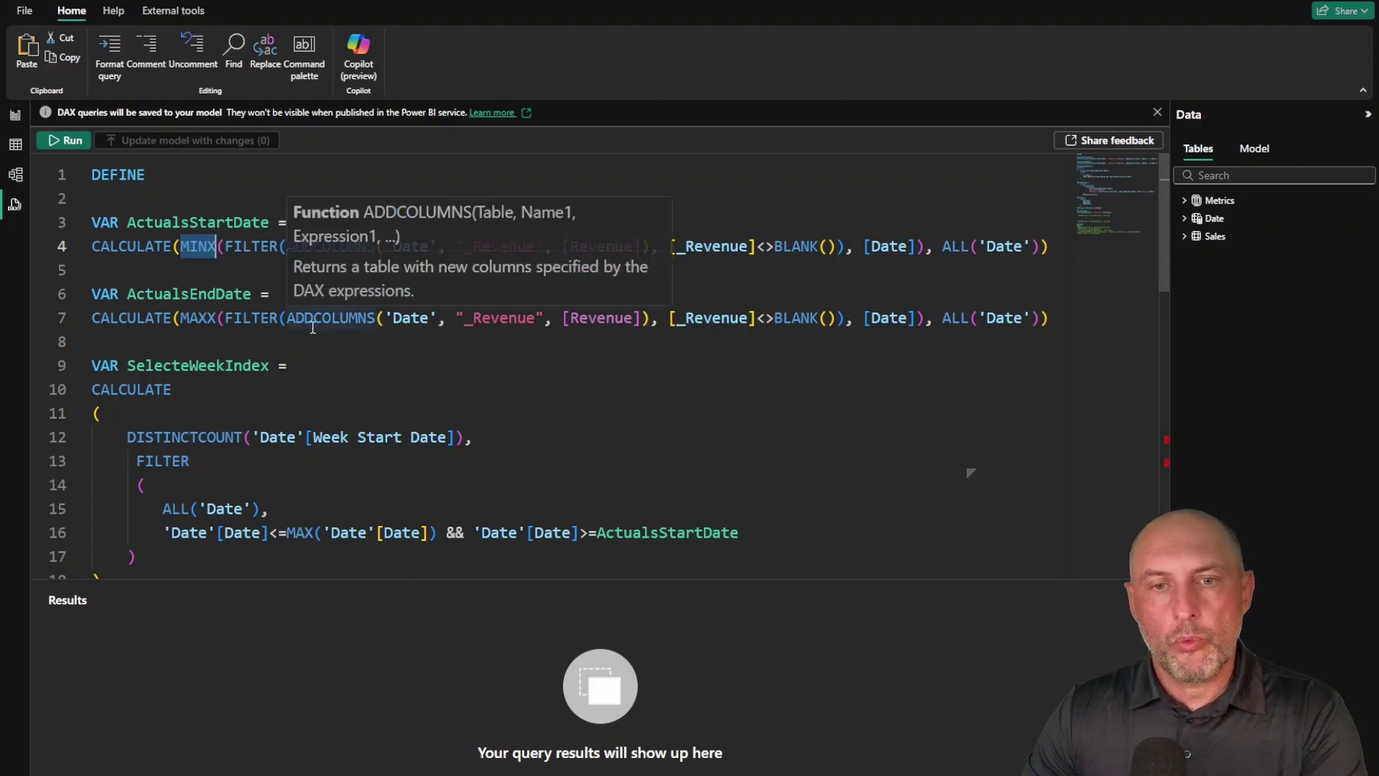
pyautogui.scroll(-3, 315, 337)
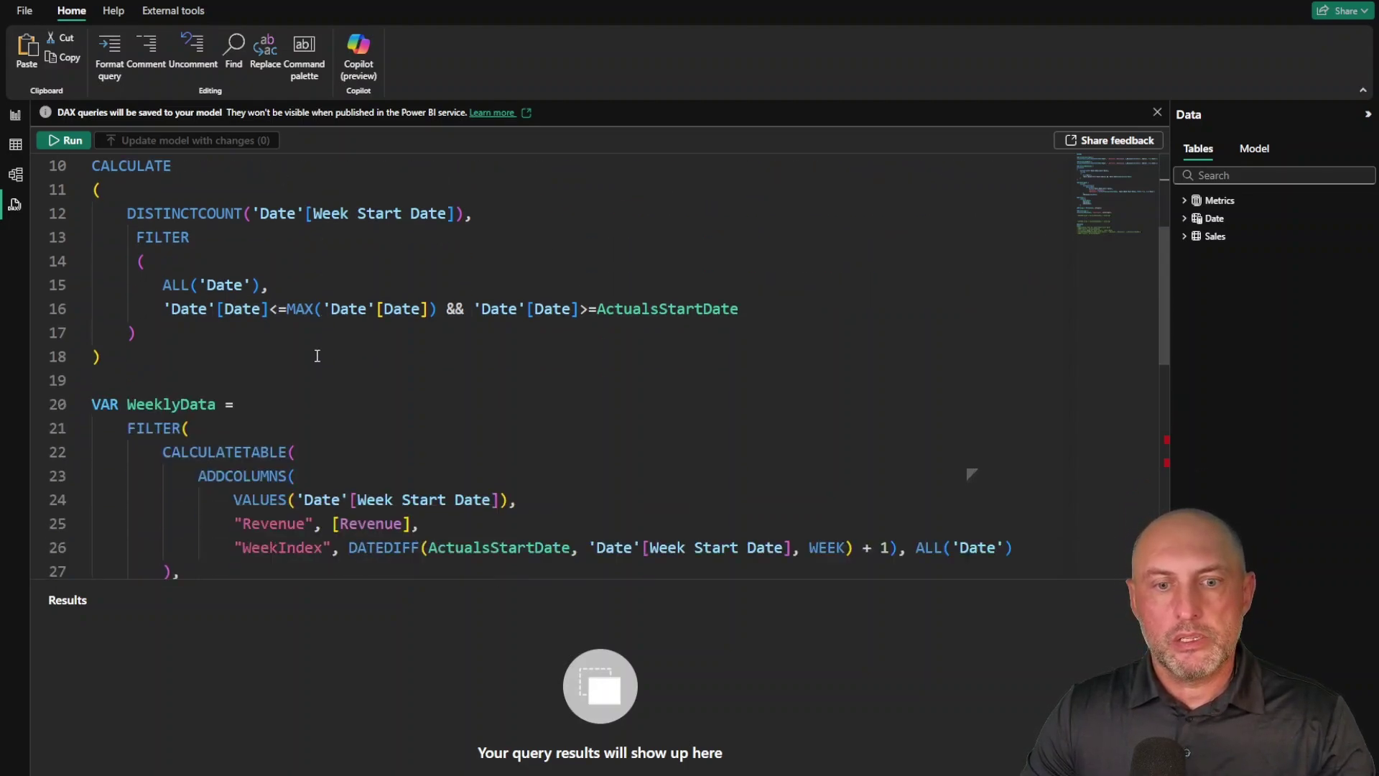
pyautogui.scroll(3, 317, 355)
pyautogui.doubleClick(220, 227)
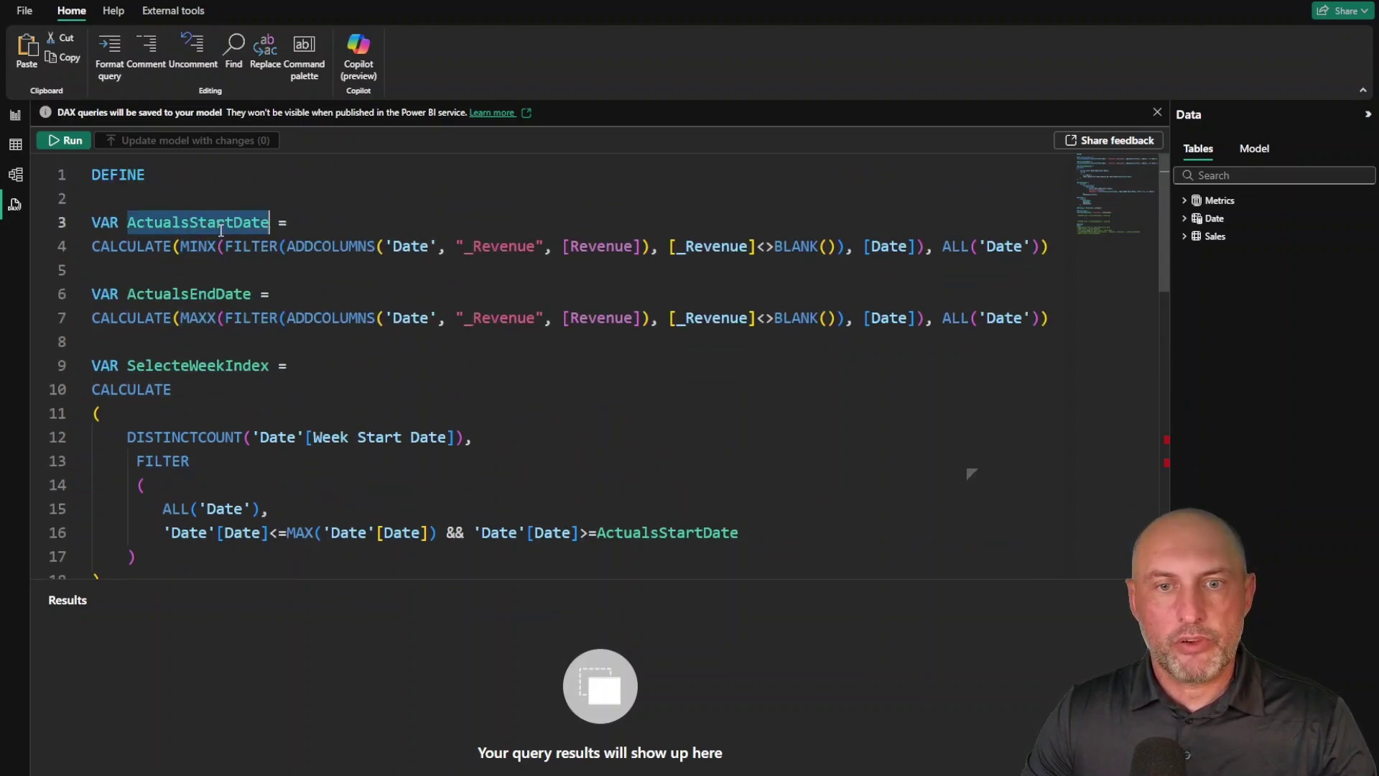
# - Uncomment the first ROW("result", ActualsEndDate) line under EVALUATE, comment out Stats, and run the query
pyautogui.scroll(-6, 300, 361)
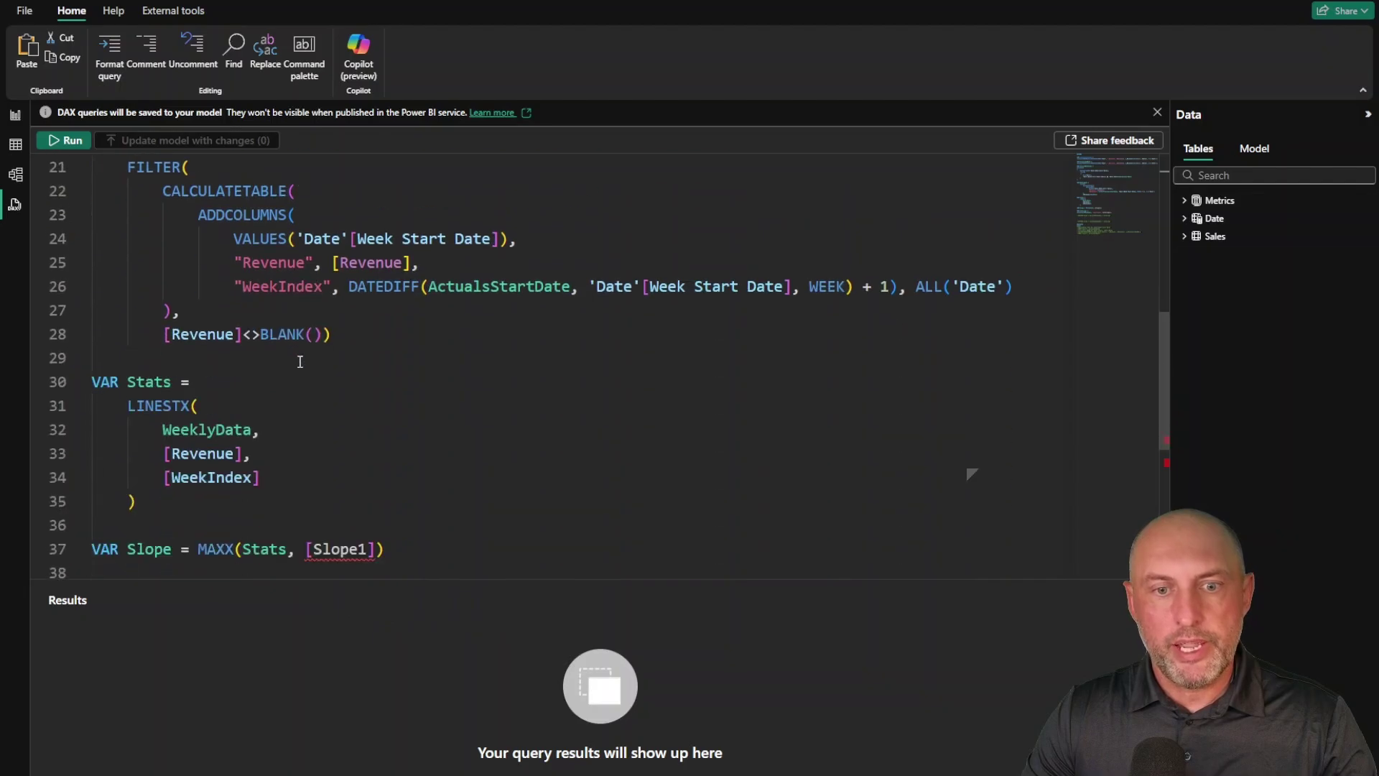
pyautogui.scroll(-5, 300, 362)
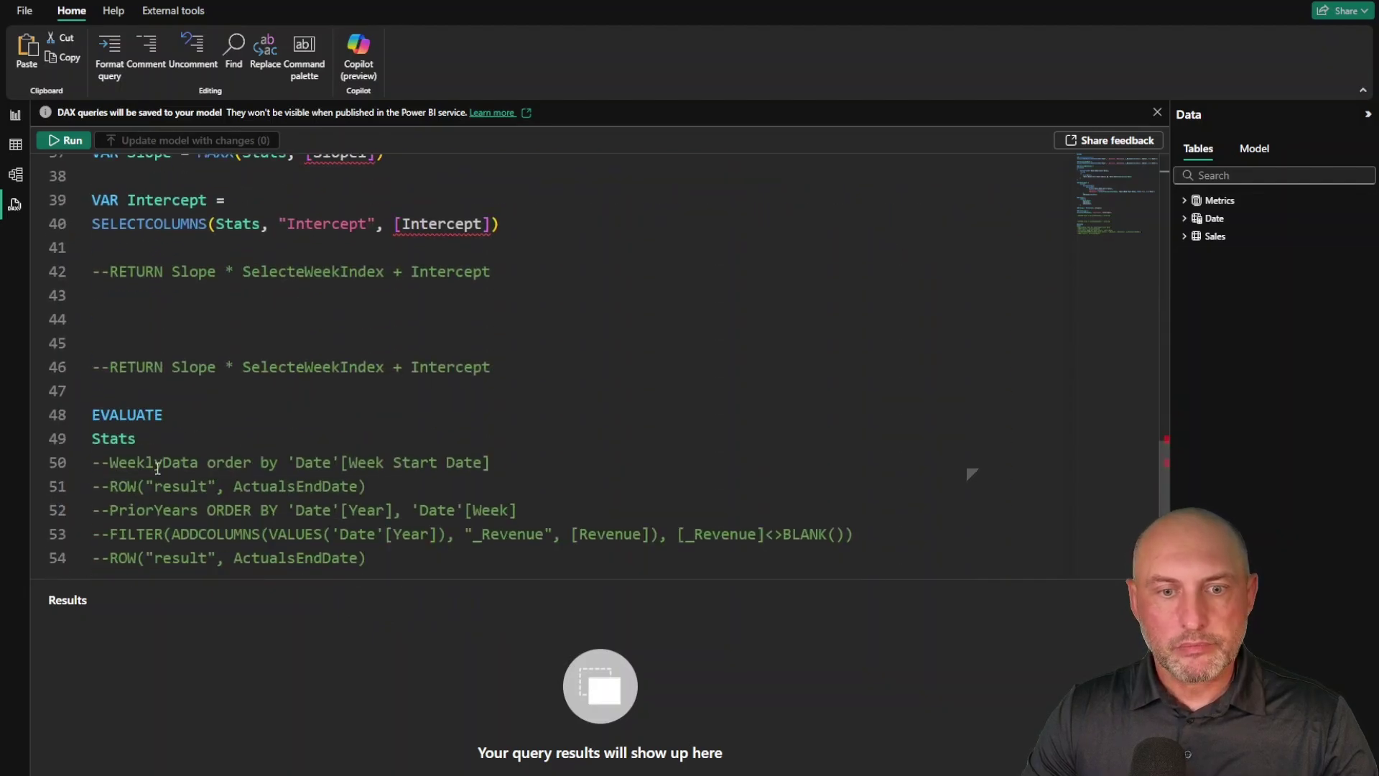
pyautogui.moveTo(111, 489); pyautogui.dragTo(93, 489)
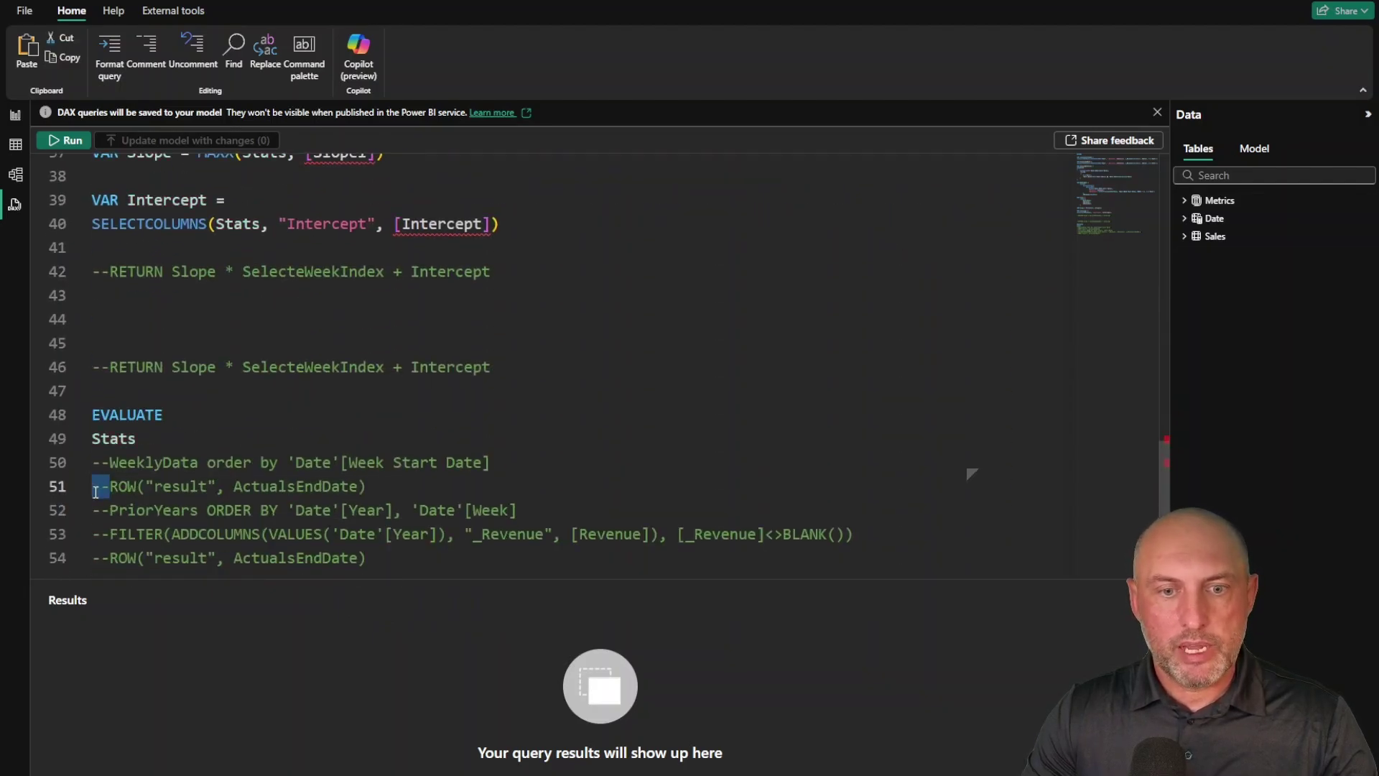
pyautogui.press('Delete')
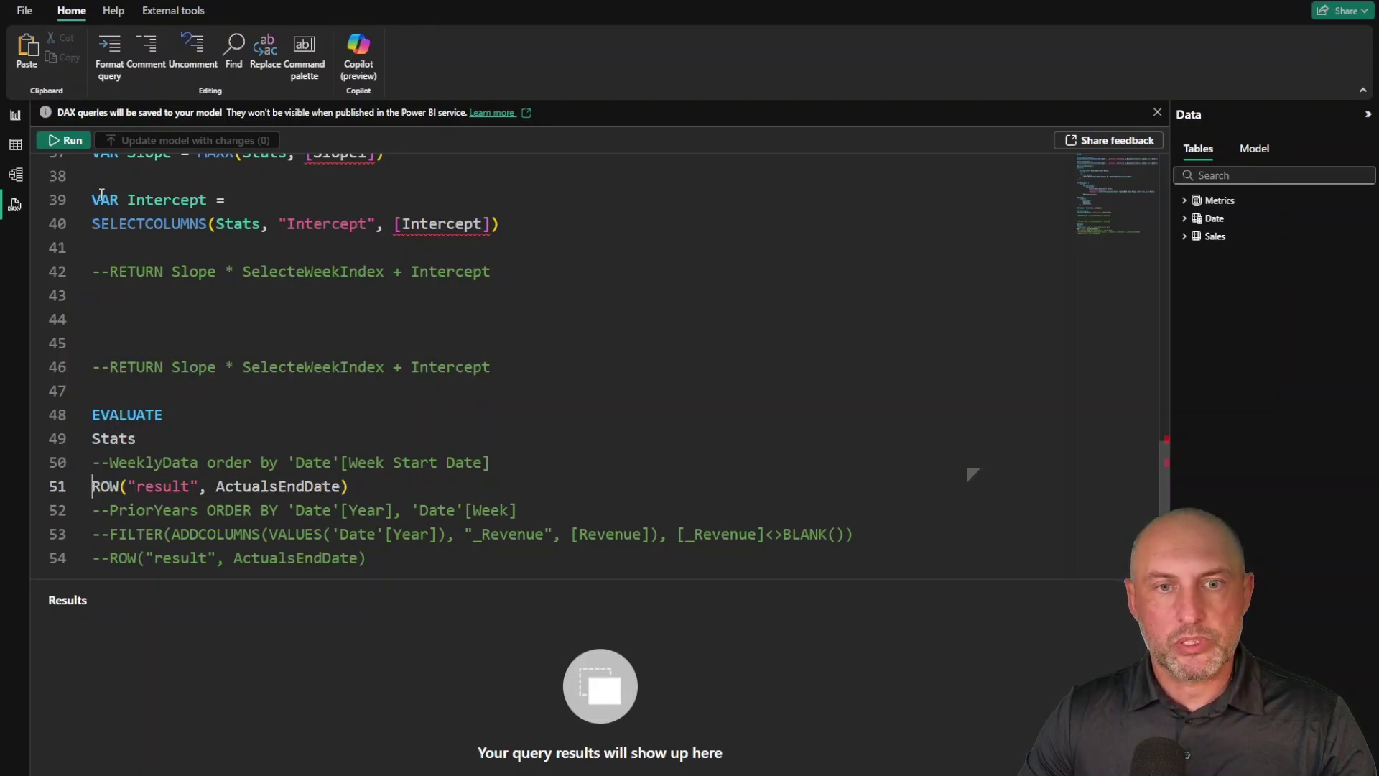
pyautogui.press('F5')
pyautogui.click(113, 439)
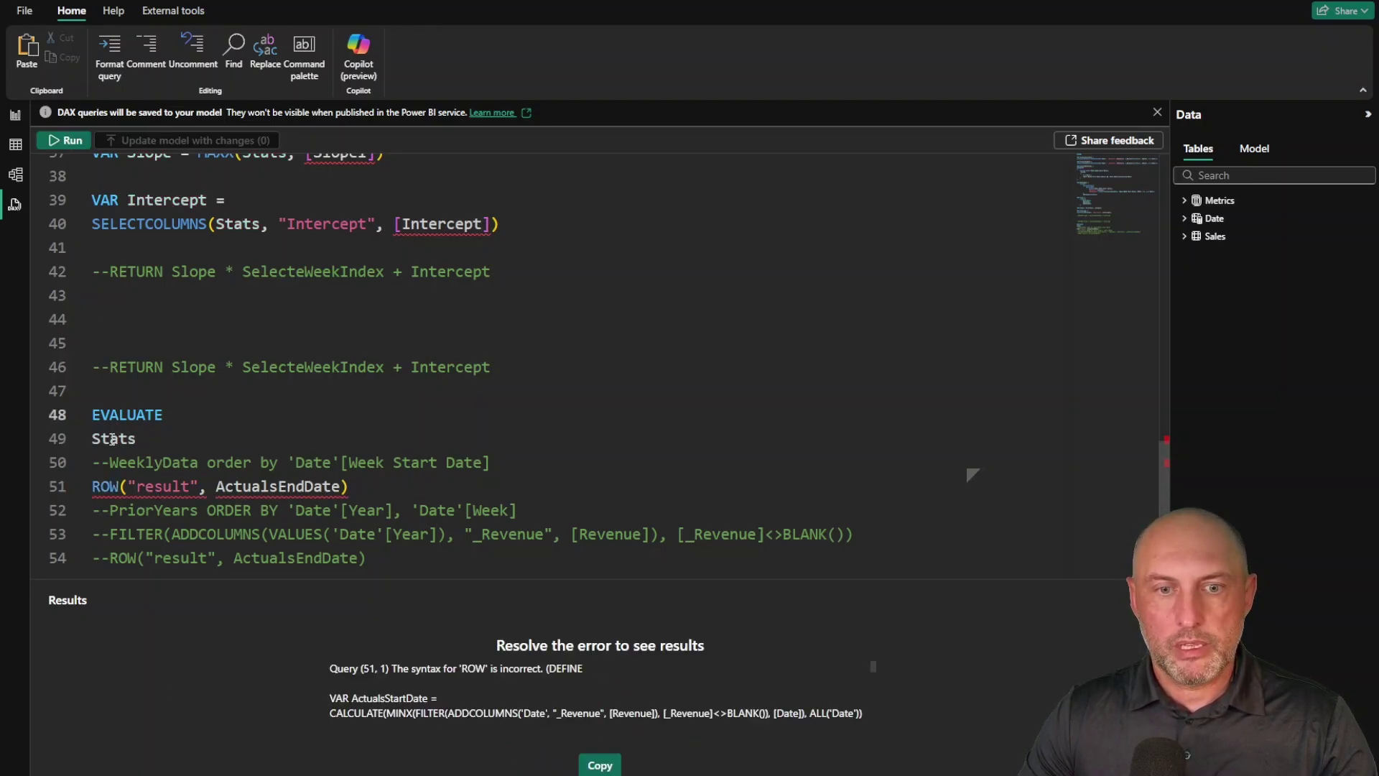
pyautogui.click(96, 440)
pyautogui.write('--')
pyautogui.press('F5')
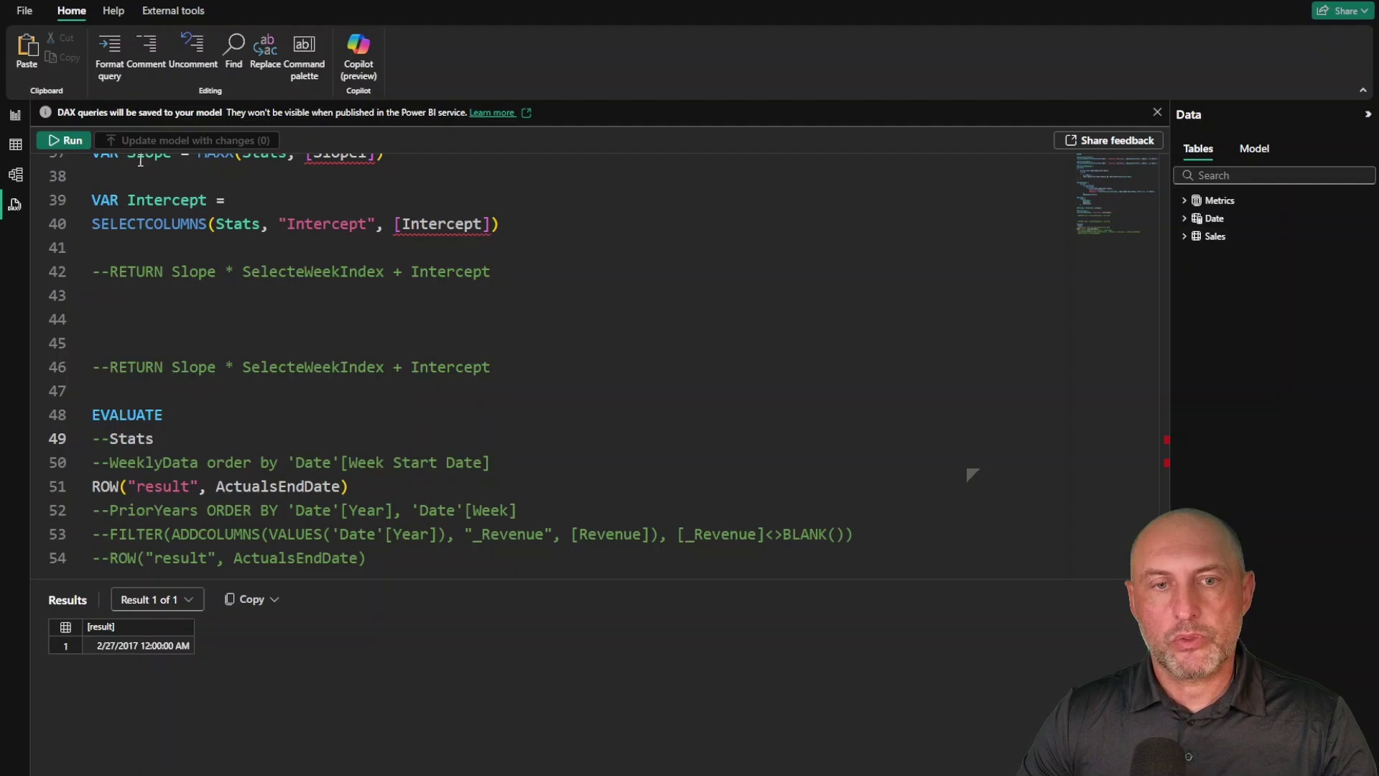
# - Compare the ActualsEndDate query result with the last actual data point in the report's Revenue Trend + Forecast chart
pyautogui.click(15, 115)
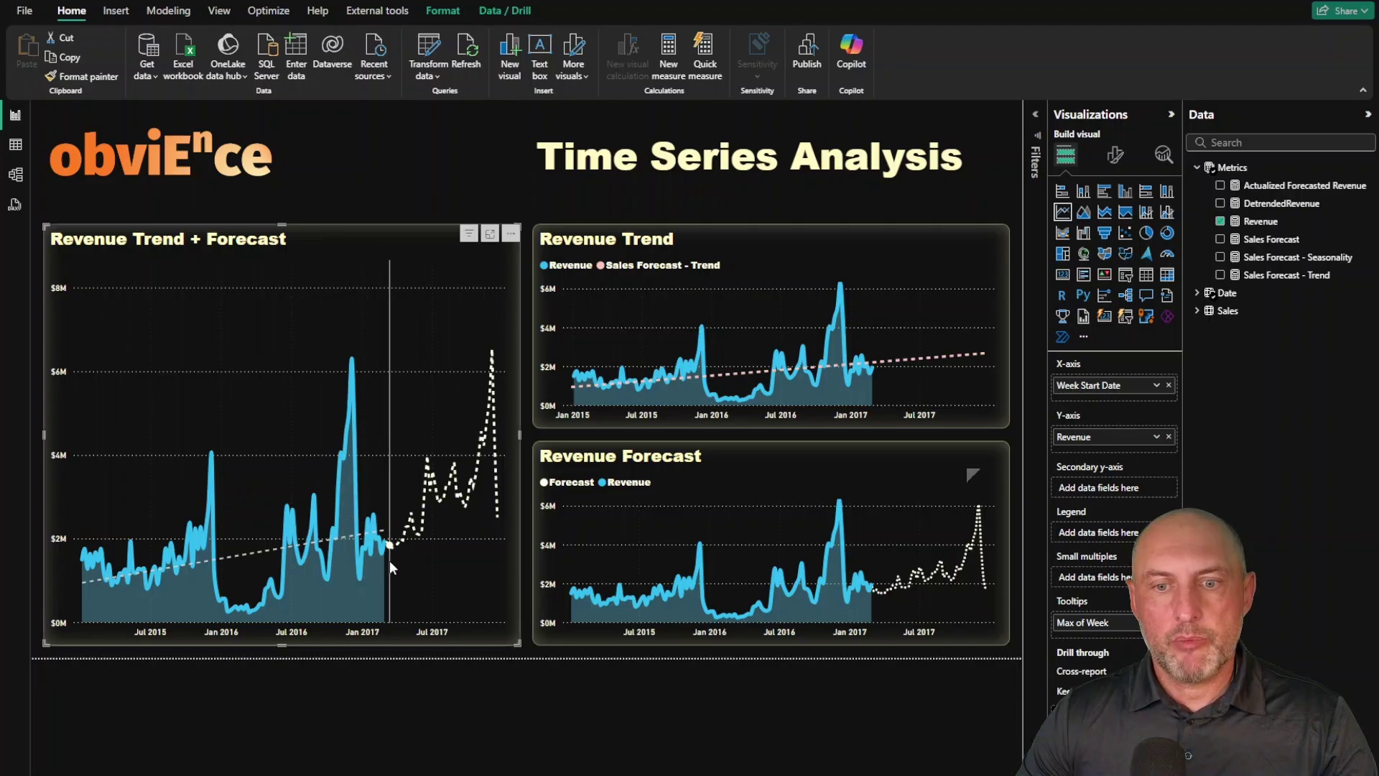
pyautogui.moveTo(385, 556)
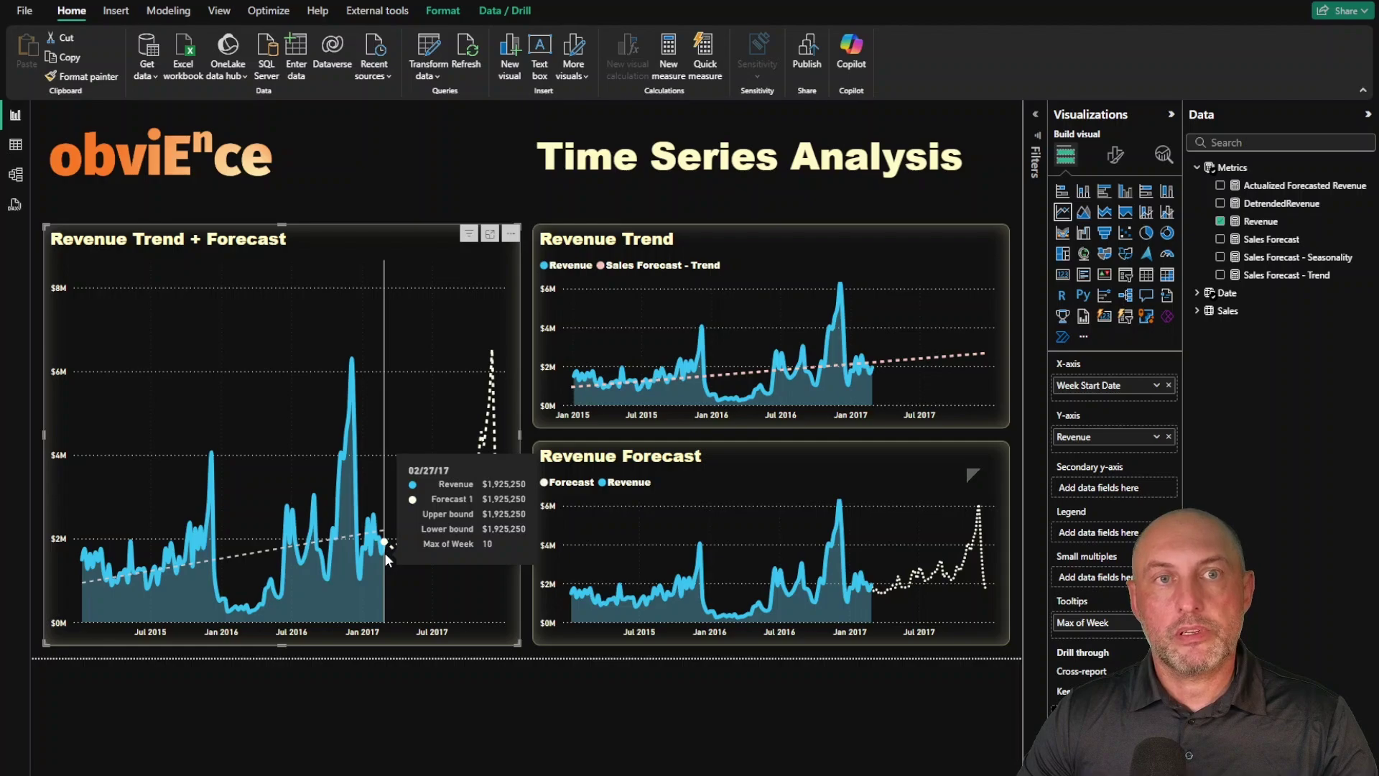
pyautogui.click(14, 205)
pyautogui.scroll(10, 300, 268)
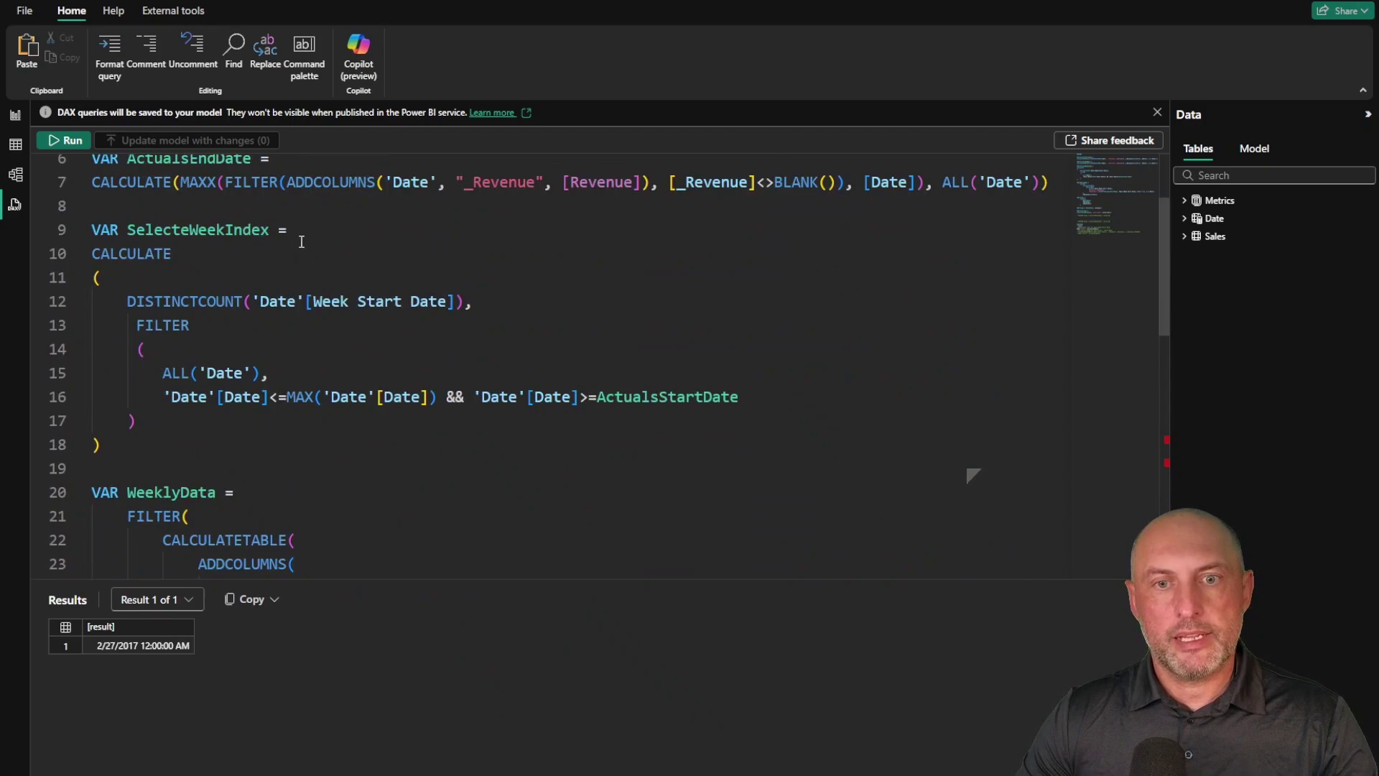
pyautogui.scroll(3, 302, 244)
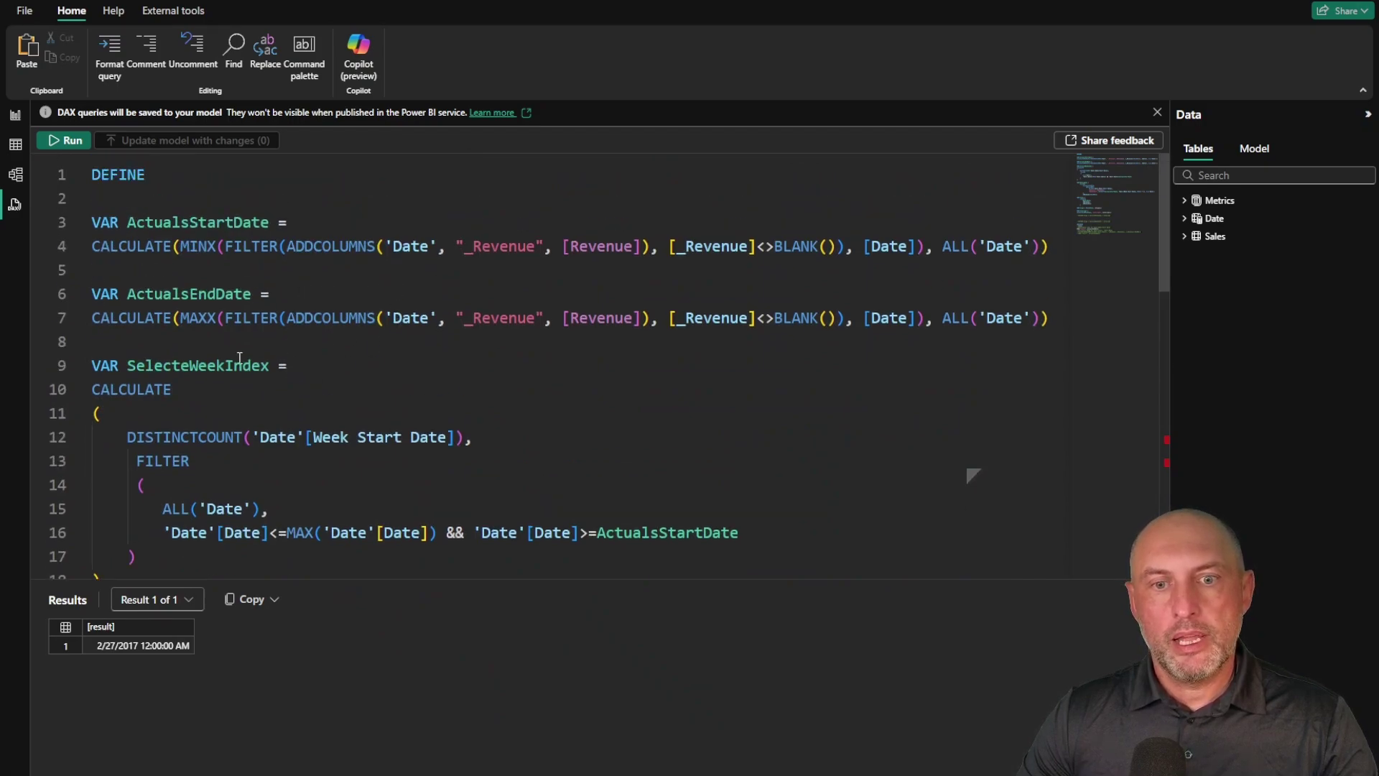
pyautogui.scroll(-1, 227, 363)
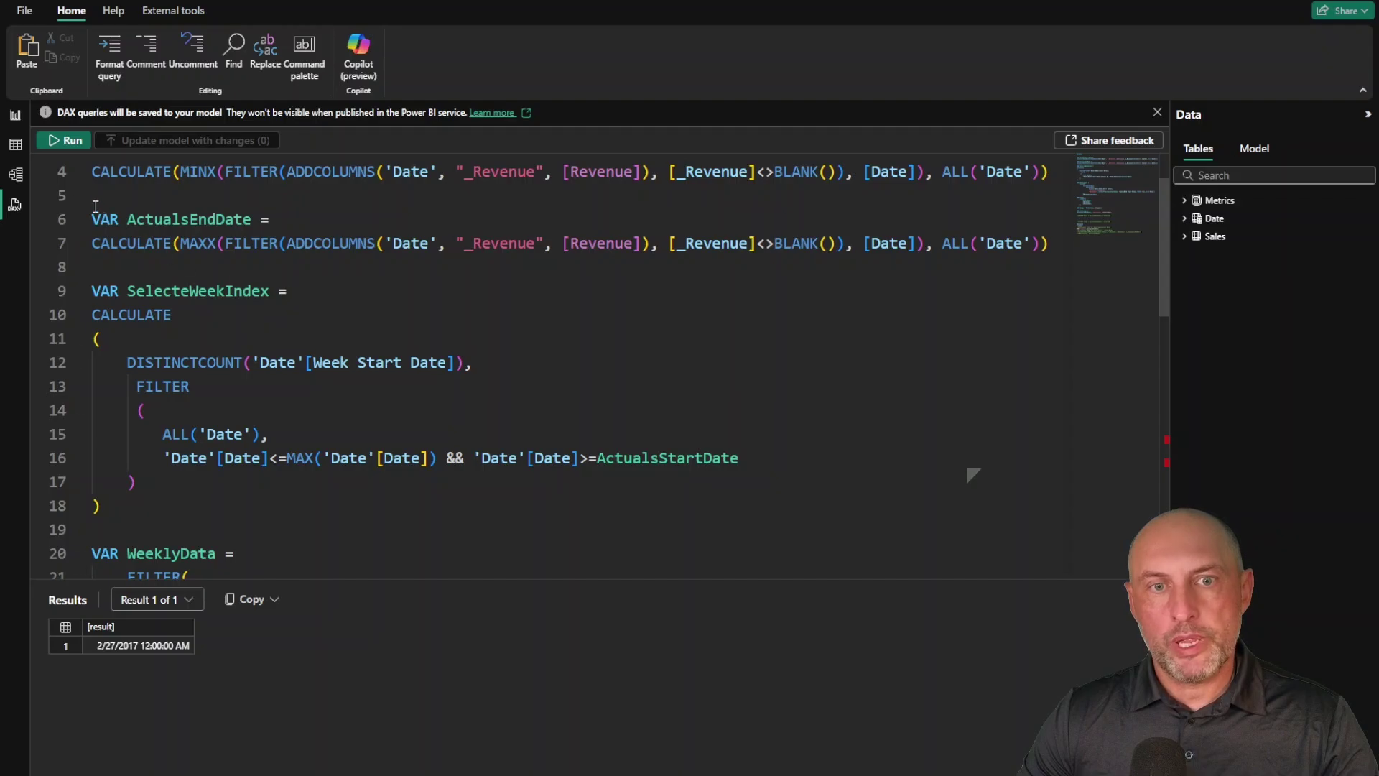
pyautogui.click(18, 121)
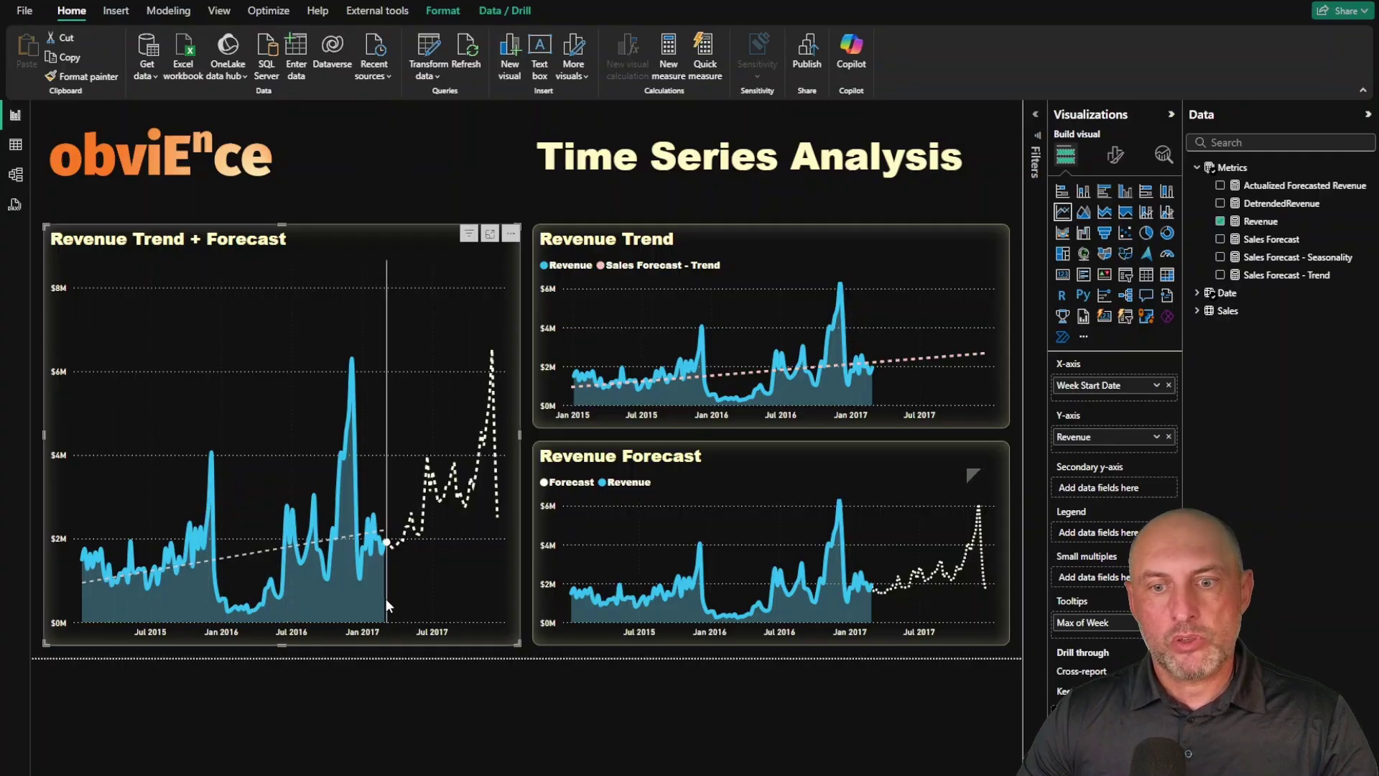
pyautogui.moveTo(387, 601)
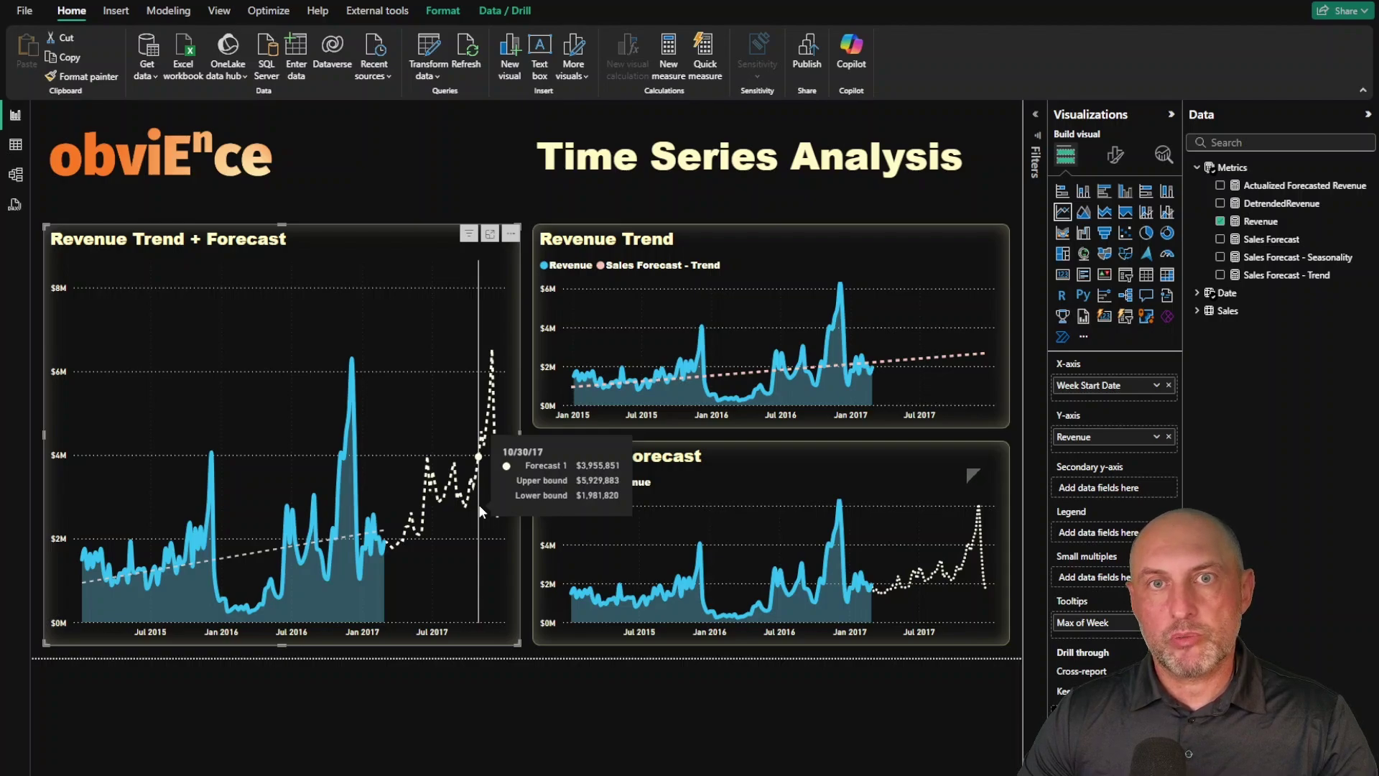
# - Return to the DAX query and examine the SelecteWeekIndex variable, including ALL('Date'), the MAX date condition and the ActualsStartDate condition
pyautogui.click(15, 205)
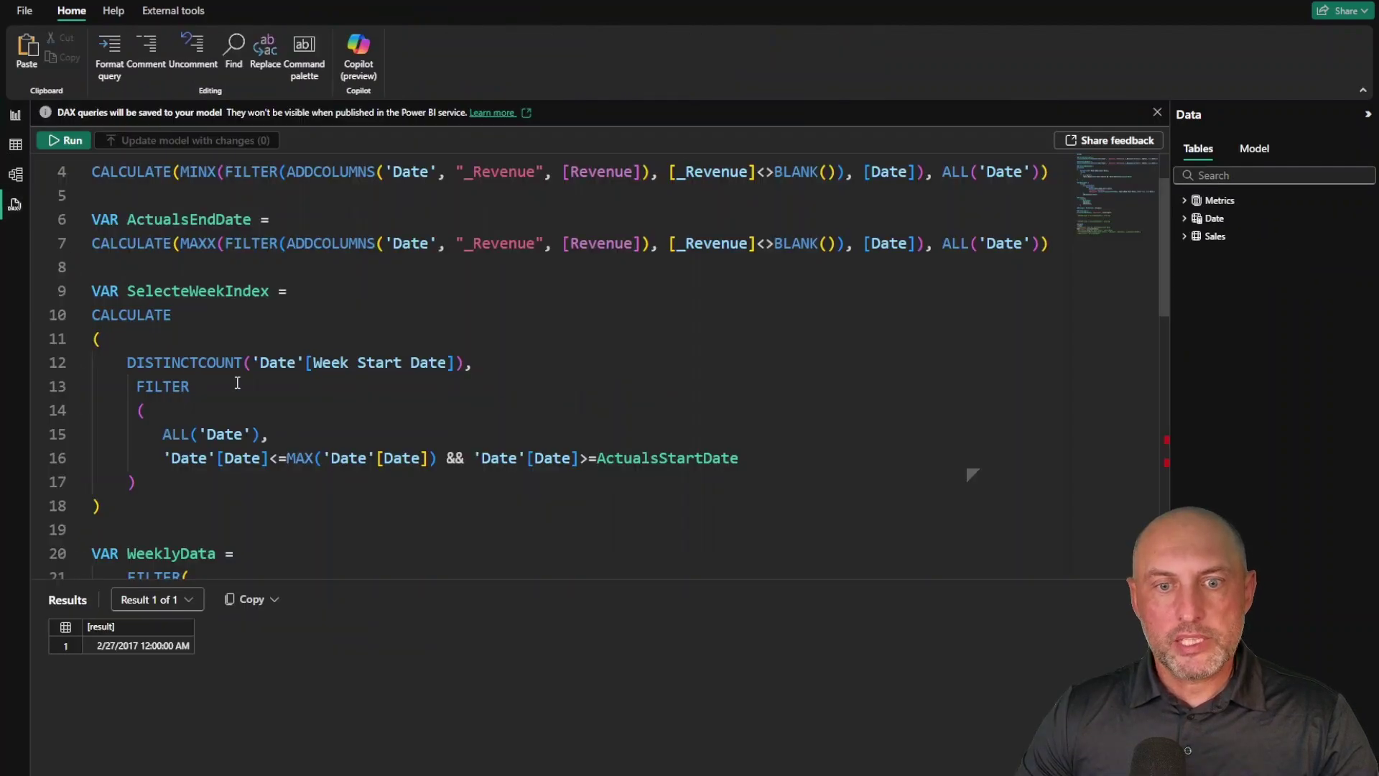
pyautogui.moveTo(120, 505); pyautogui.dragTo(76, 290)
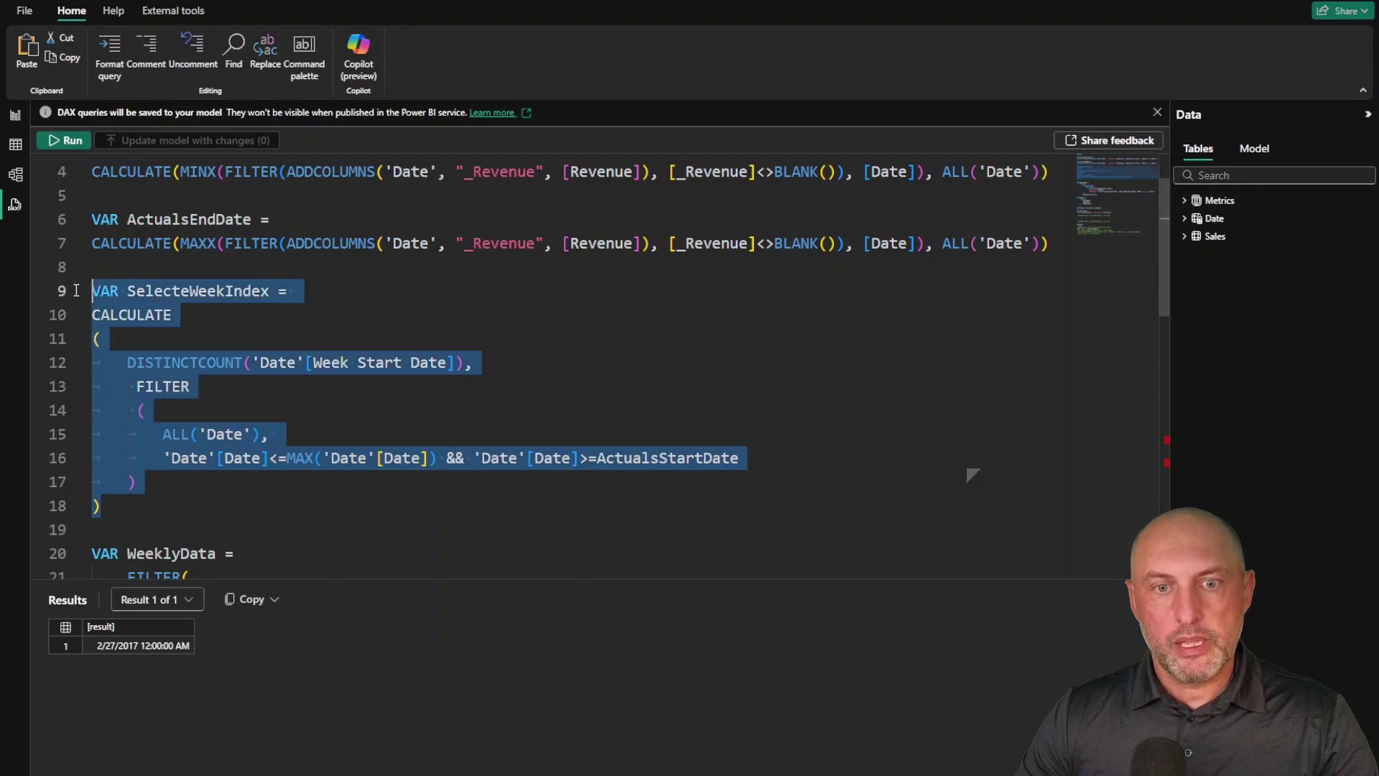
pyautogui.click(119, 305)
pyautogui.doubleClick(227, 290)
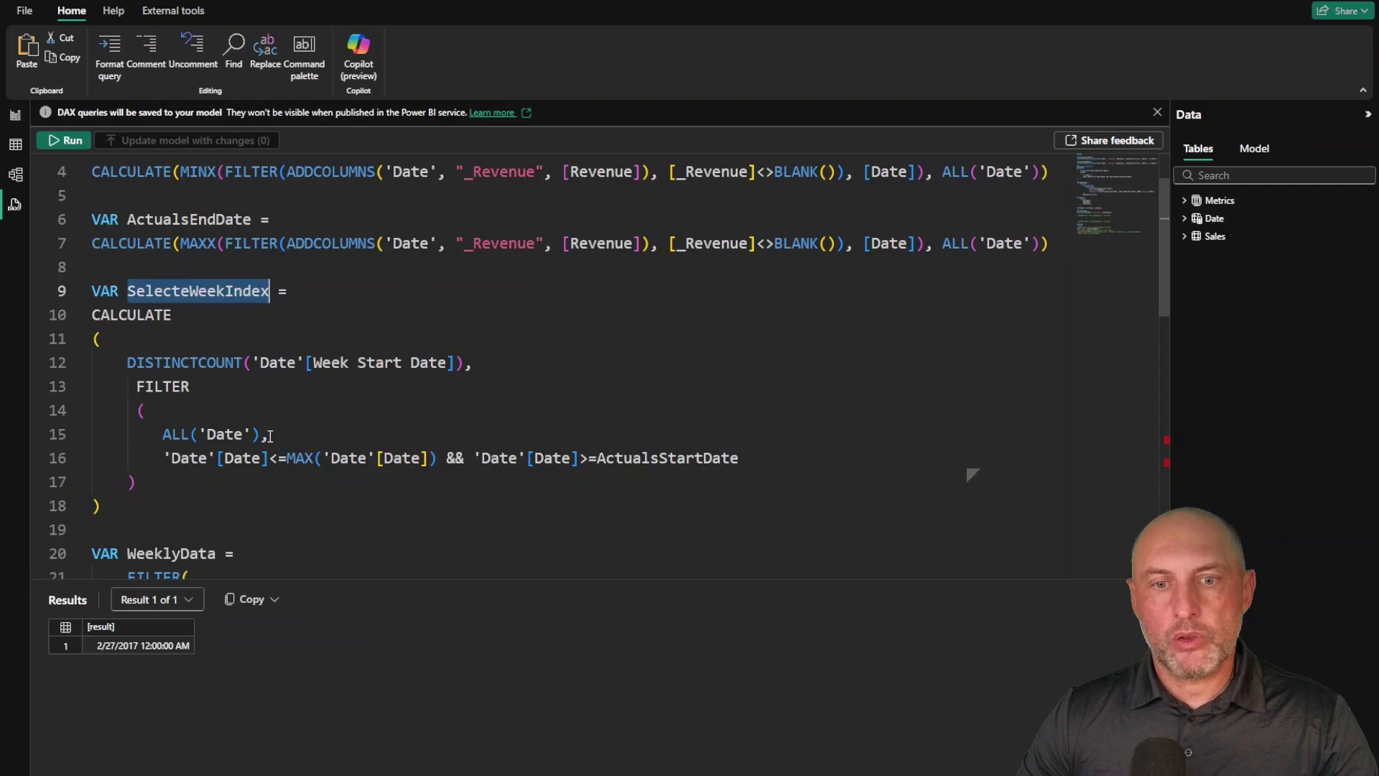
pyautogui.moveTo(260, 435); pyautogui.dragTo(163, 437)
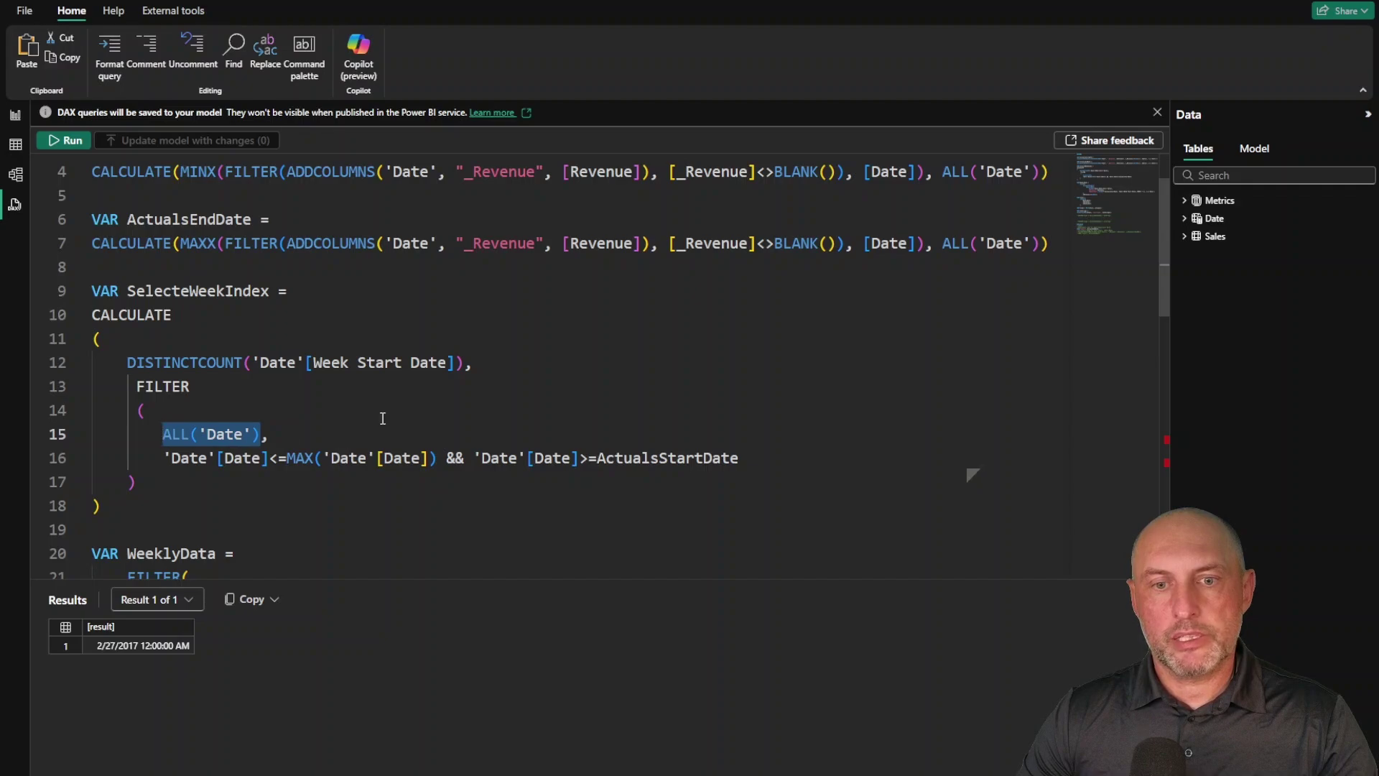
pyautogui.moveTo(288, 463)
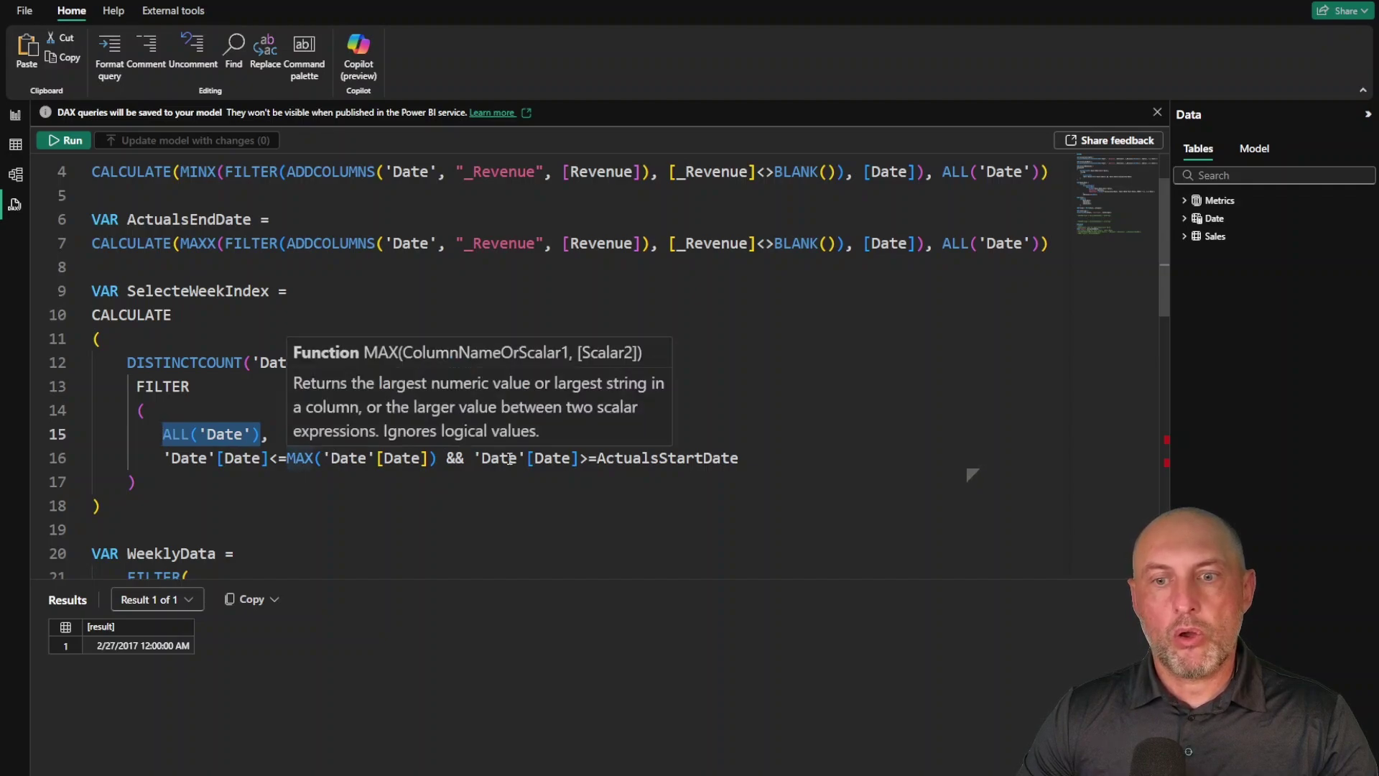
pyautogui.write(')')
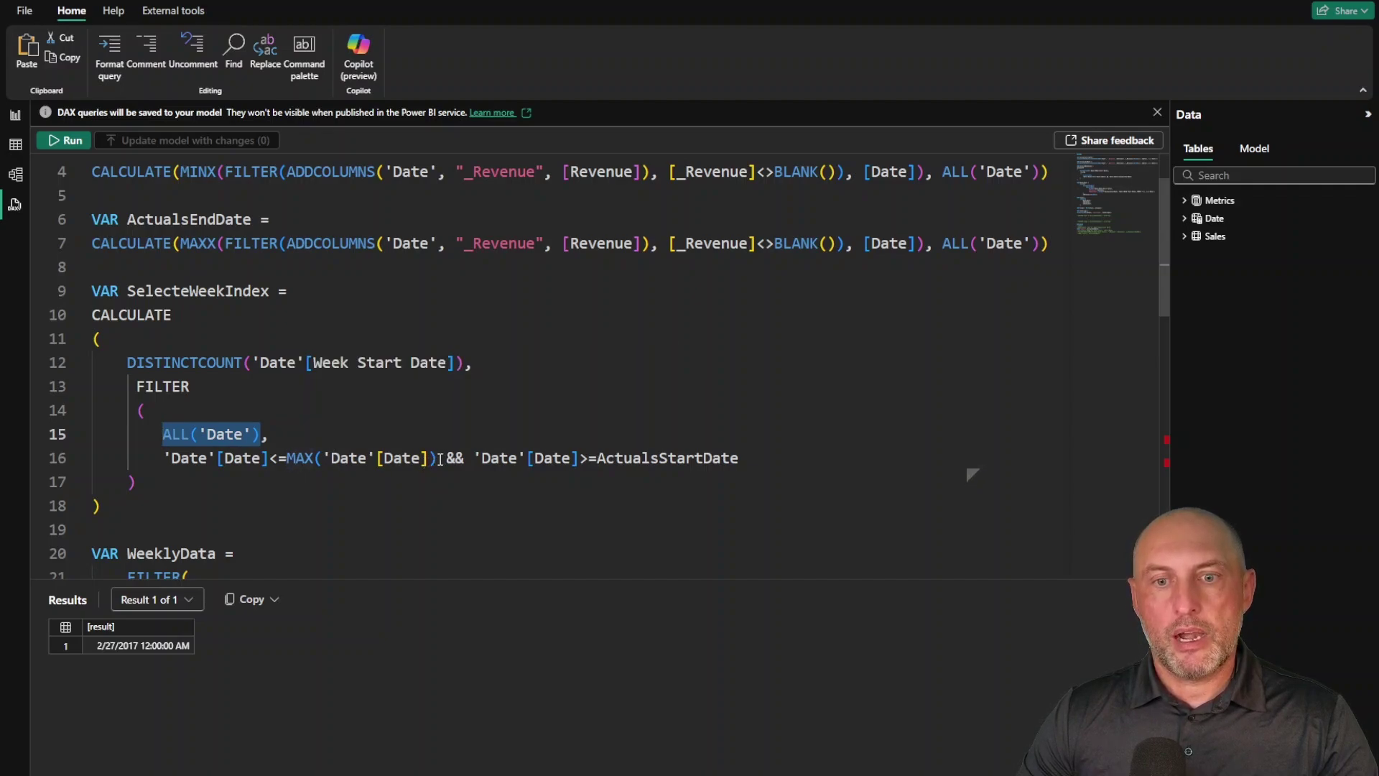
pyautogui.moveTo(438, 457); pyautogui.dragTo(287, 458)
pyautogui.moveTo(747, 458); pyautogui.dragTo(480, 460)
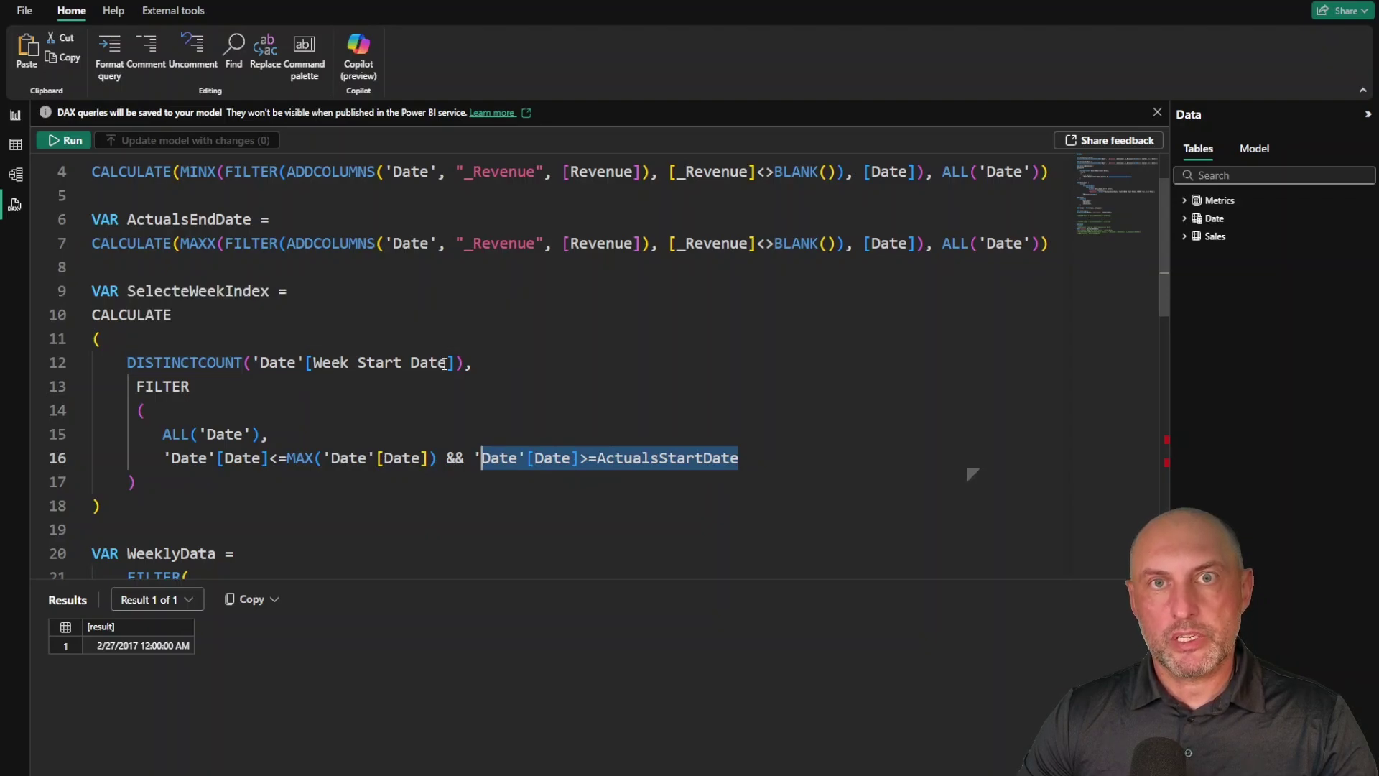
pyautogui.doubleClick(228, 291)
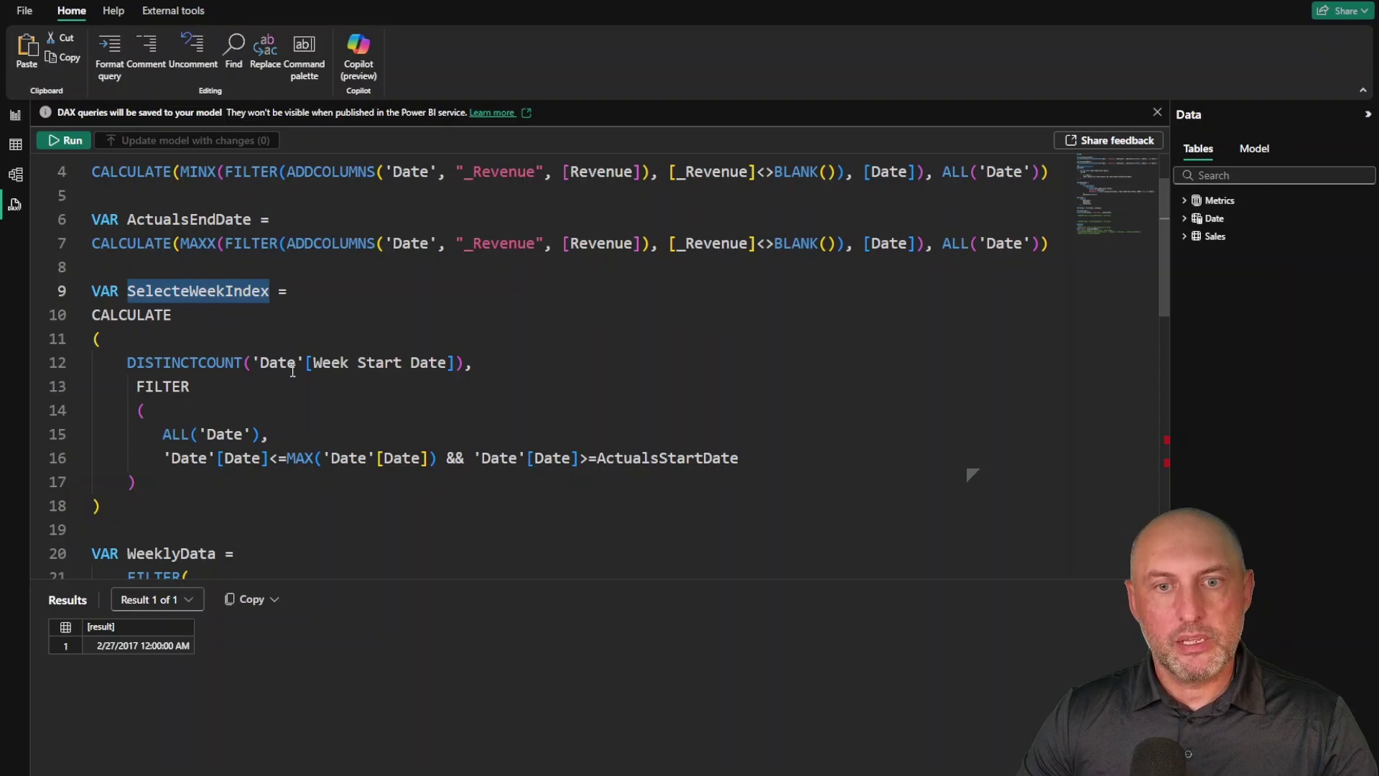
pyautogui.scroll(-9, 306, 400)
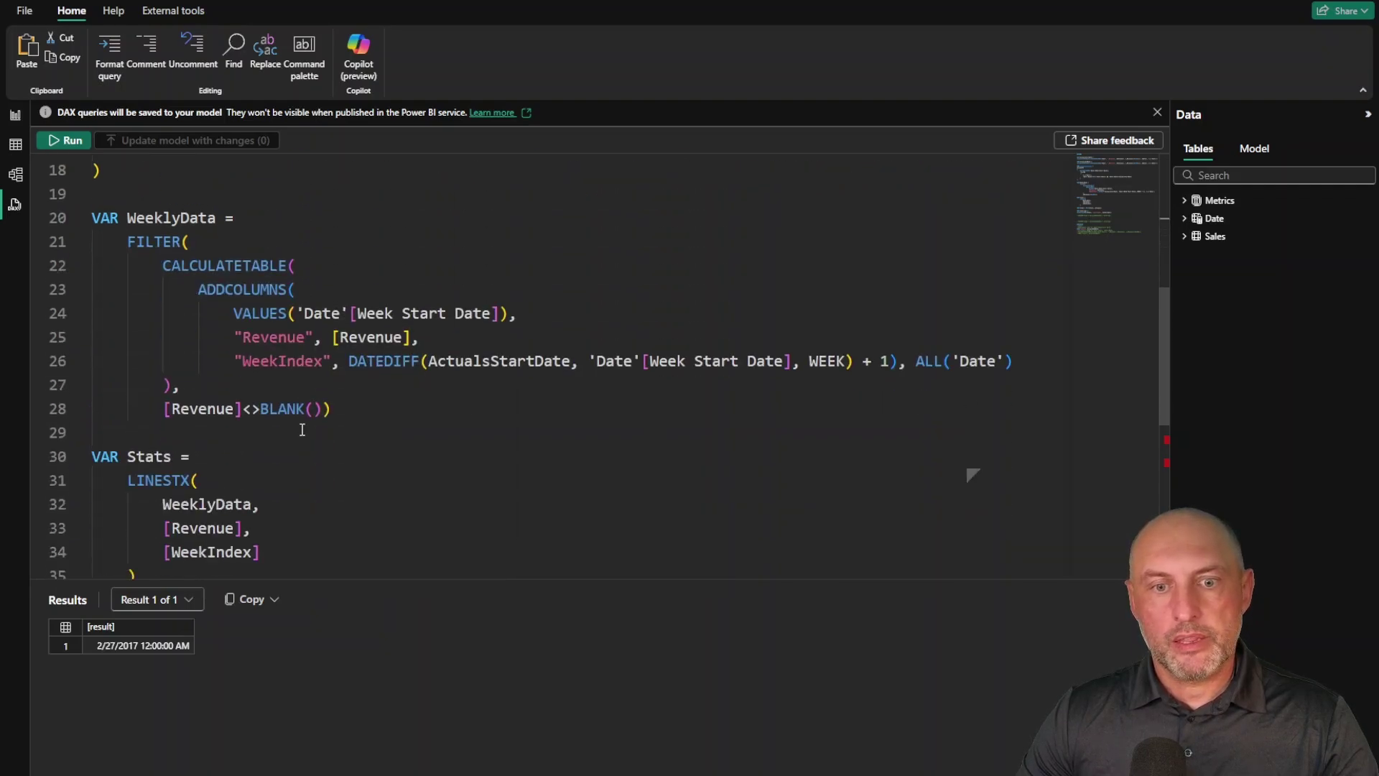
pyautogui.scroll(-2, 235, 475)
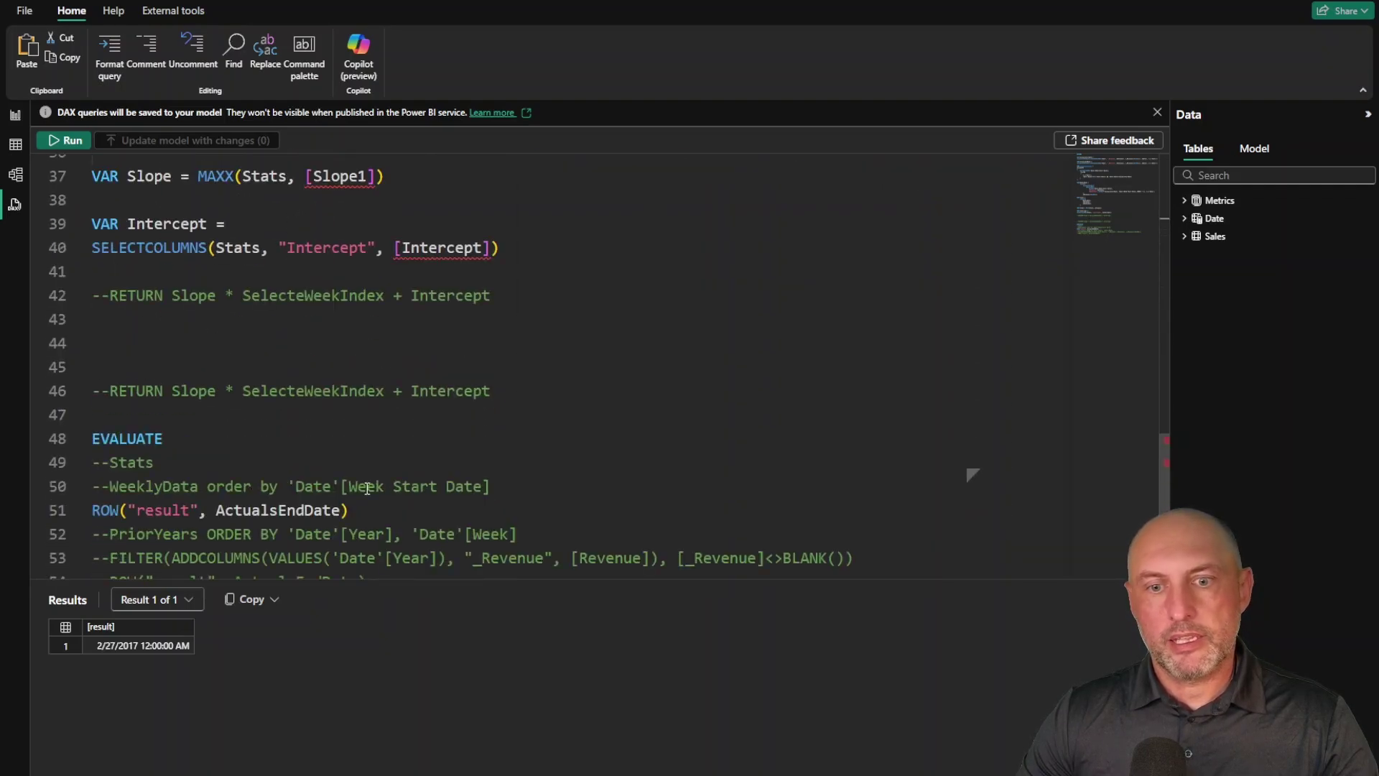
pyautogui.scroll(11, 367, 486)
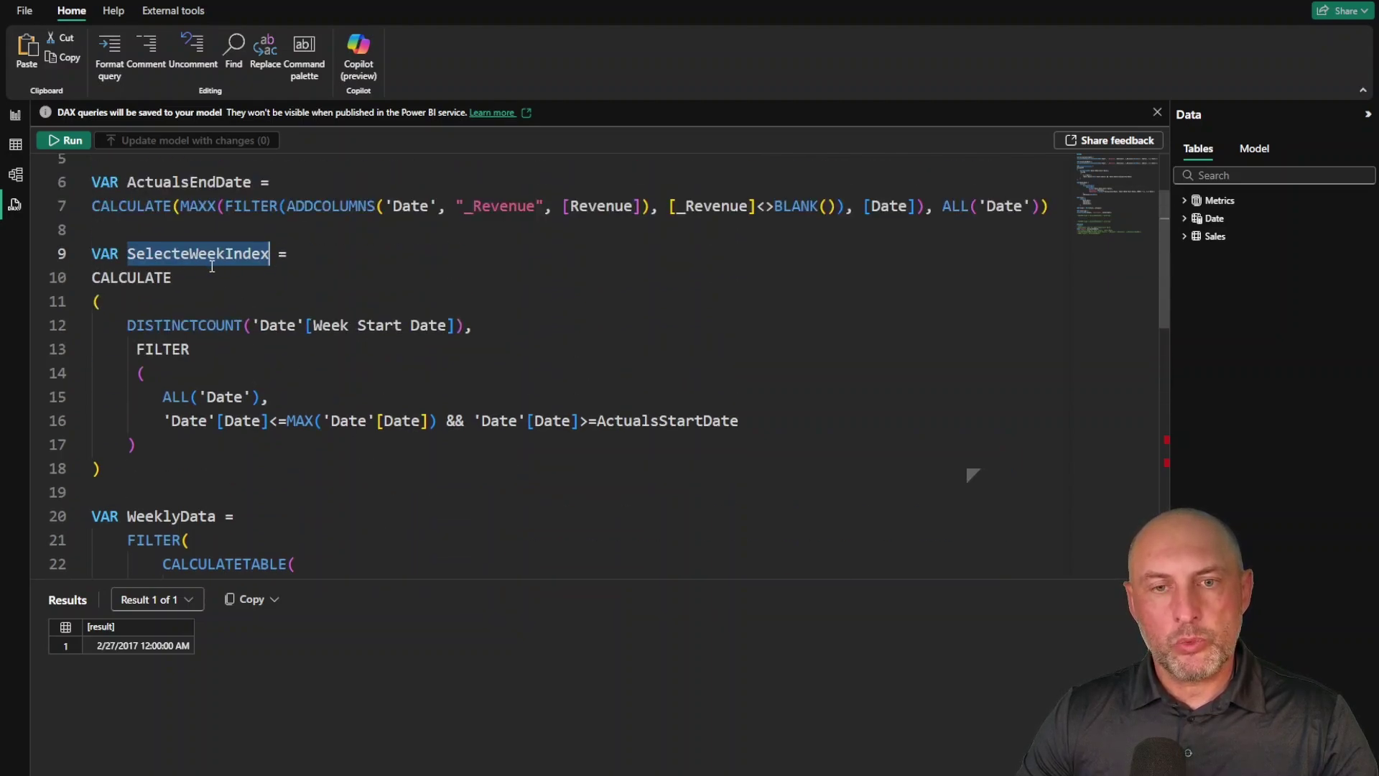
# - Examine the WeeklyData variable, including its Week Start Date values, [Revenue] column and "WeekIndex" DATEDIFF expression
pyautogui.scroll(-4, 321, 438)
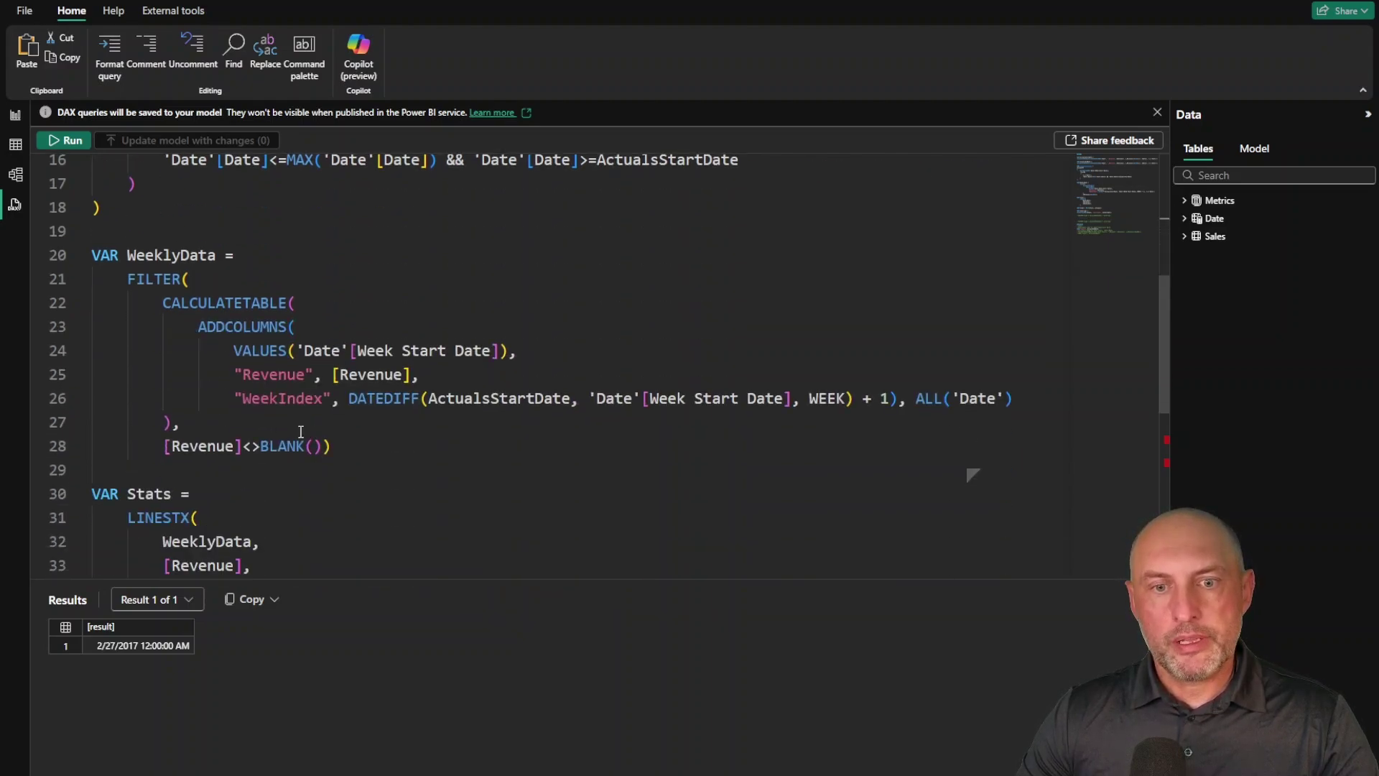
pyautogui.scroll(-1, 300, 431)
pyautogui.scroll(1, 301, 438)
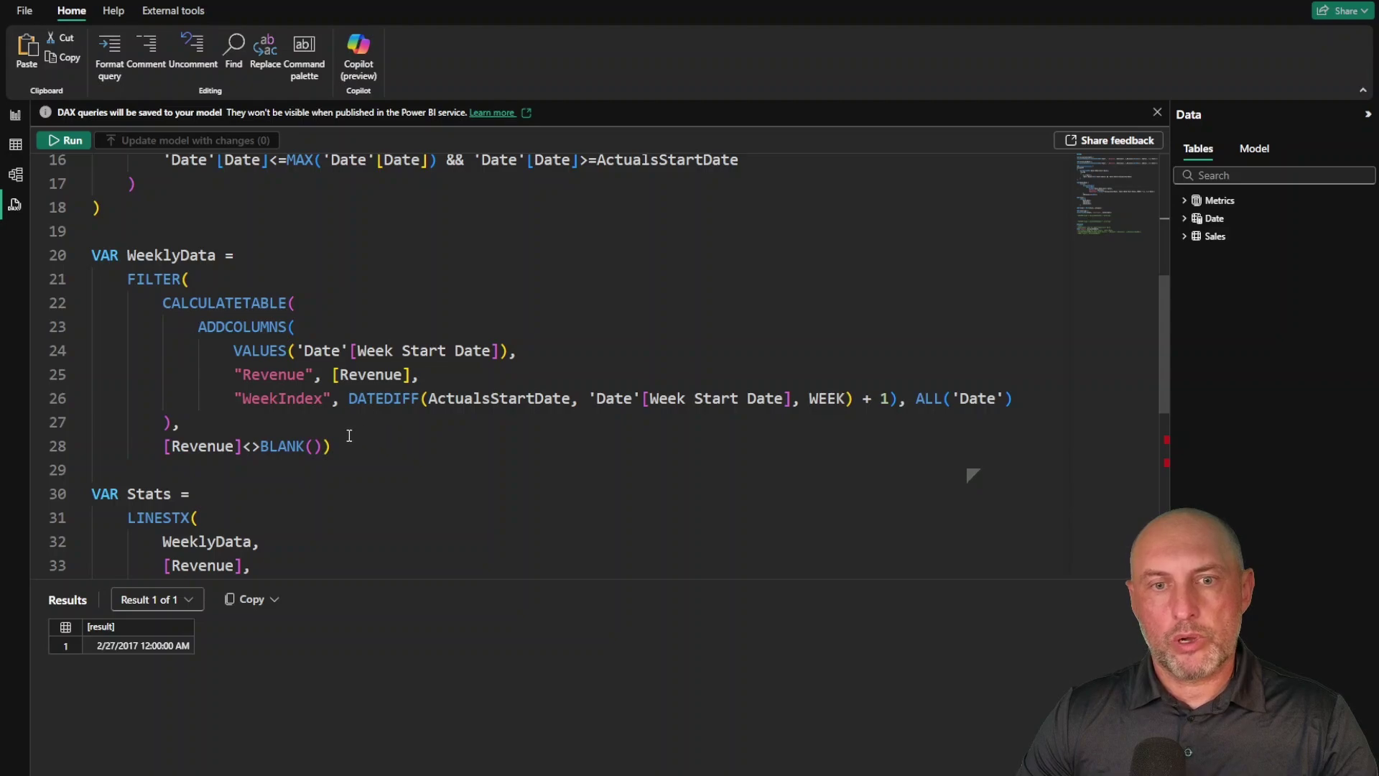
pyautogui.doubleClick(191, 256)
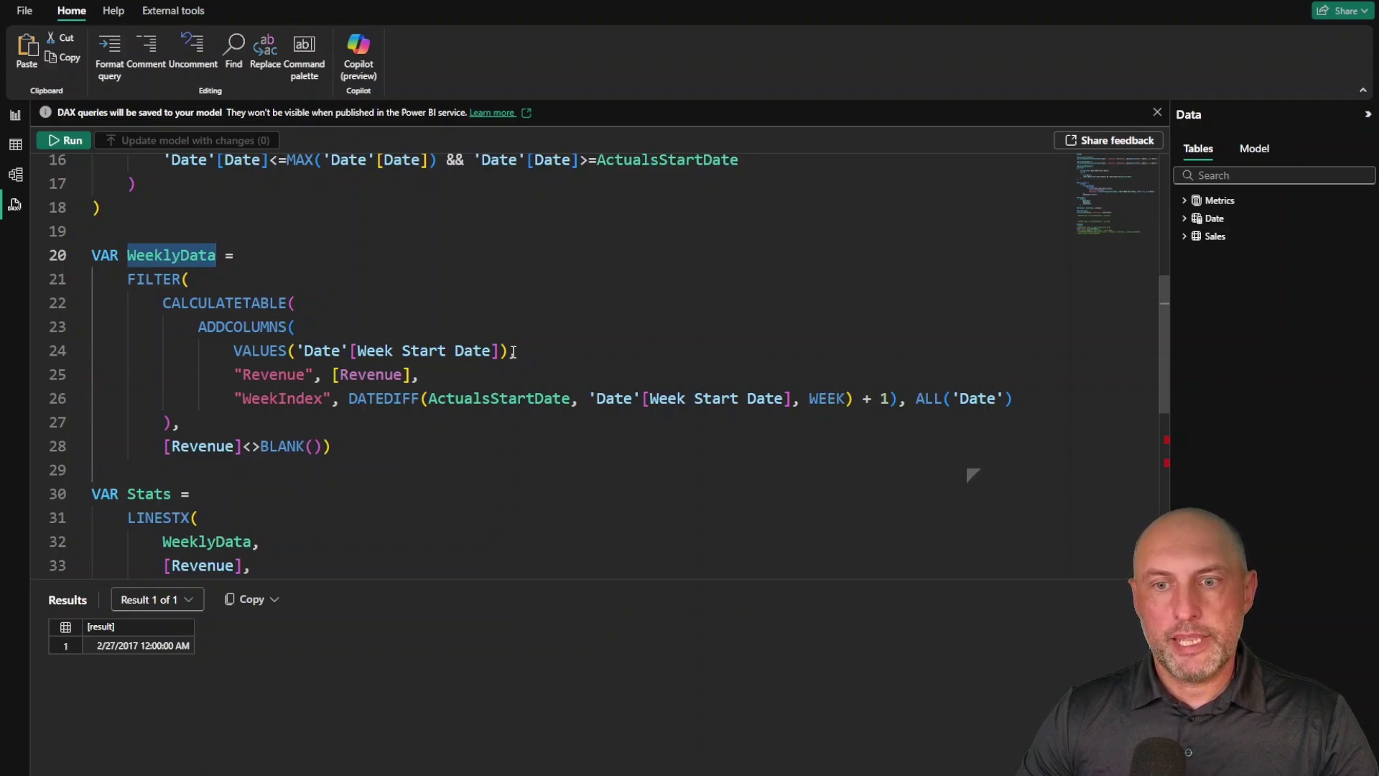
pyautogui.moveTo(512, 351); pyautogui.dragTo(242, 352)
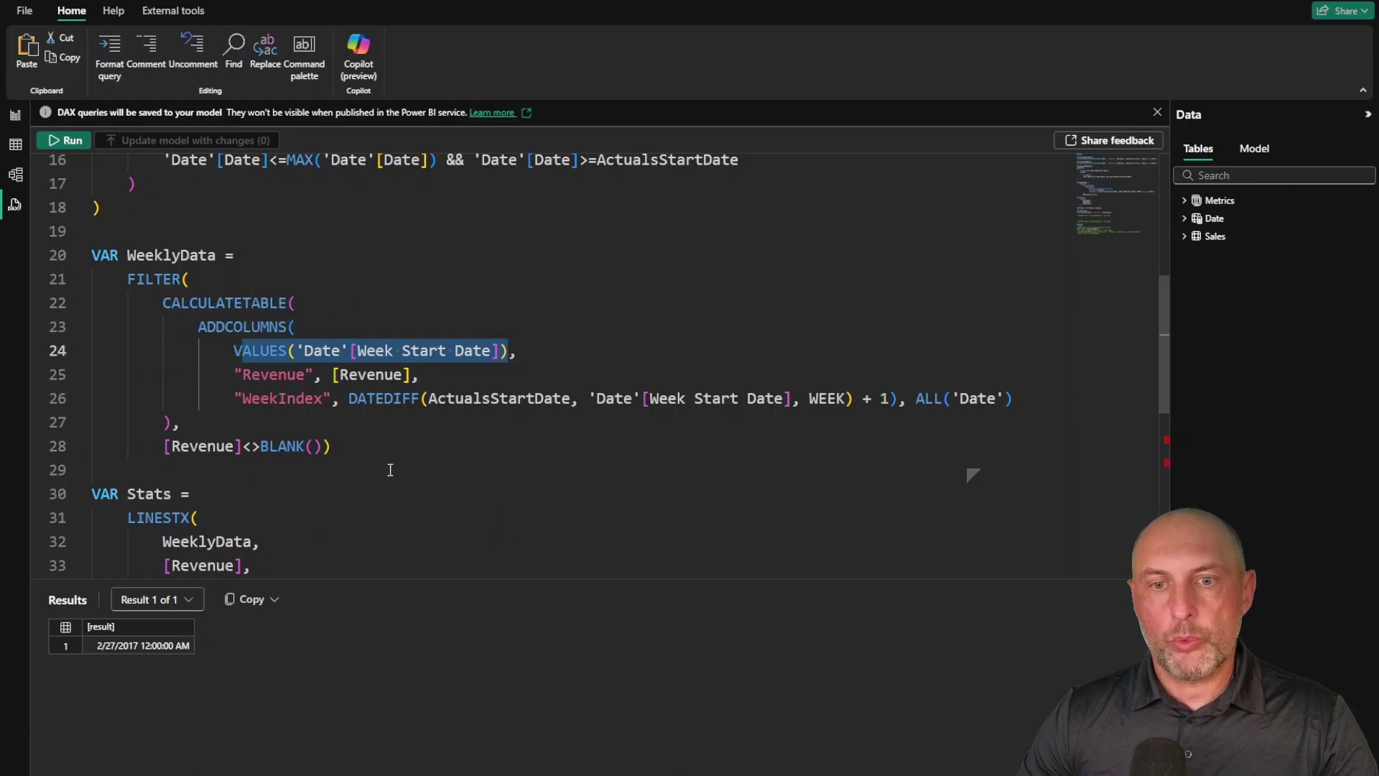
pyautogui.doubleClick(380, 374)
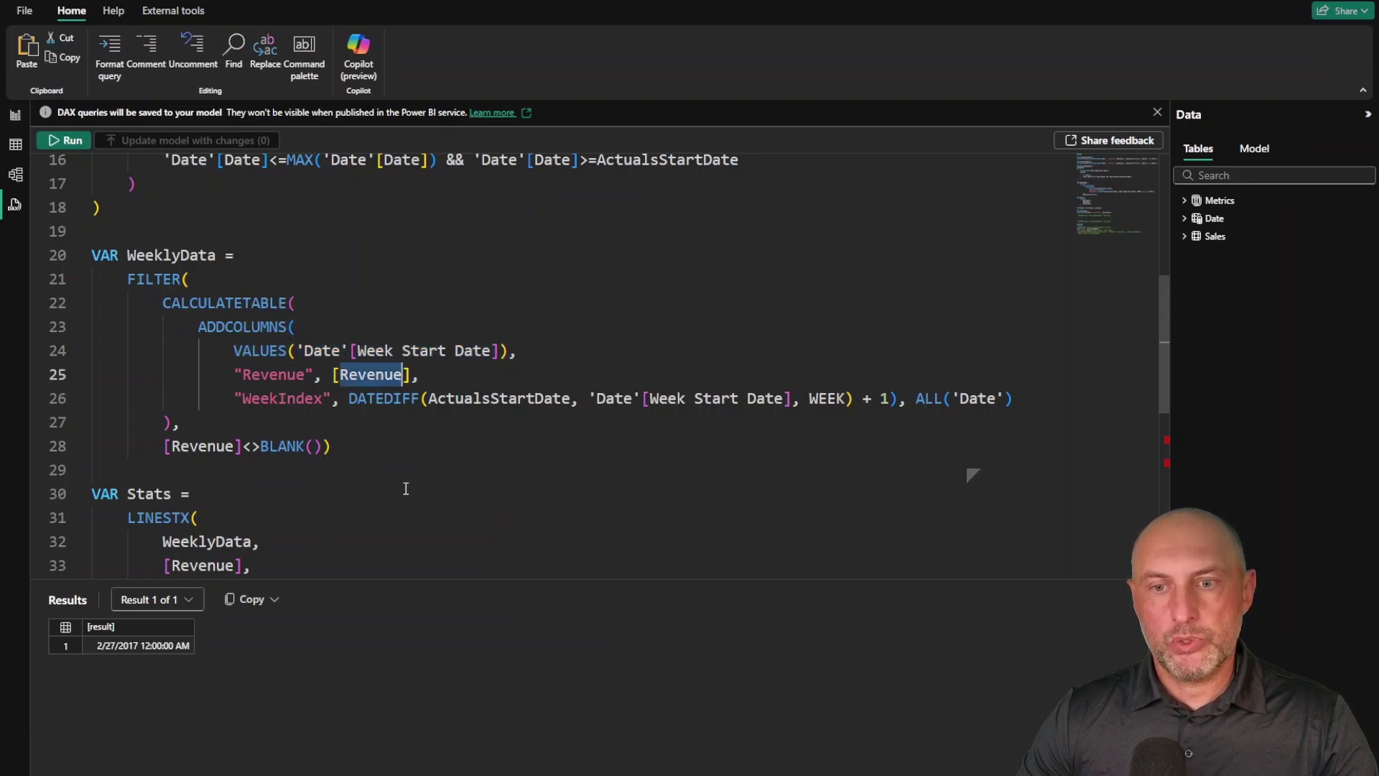
pyautogui.moveTo(898, 398); pyautogui.dragTo(238, 404)
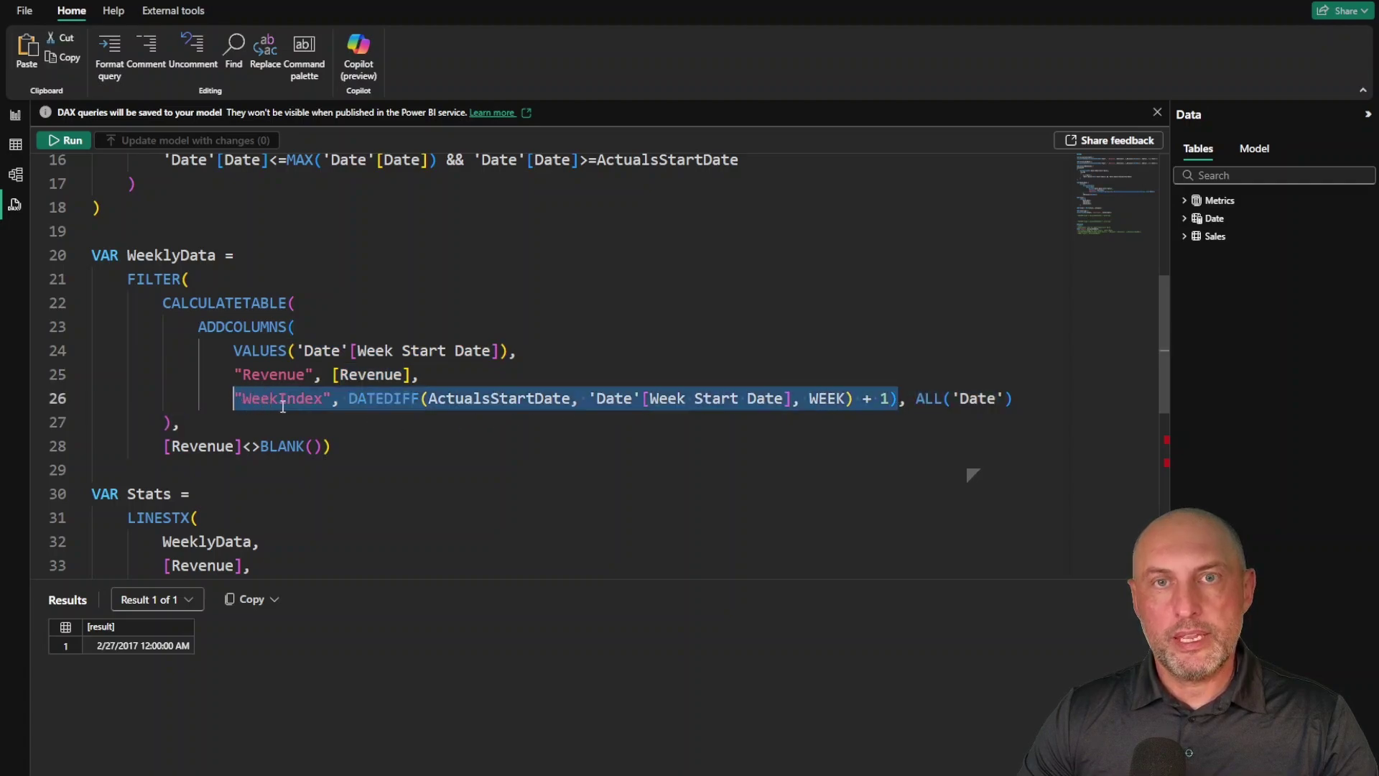
pyautogui.doubleClick(196, 257)
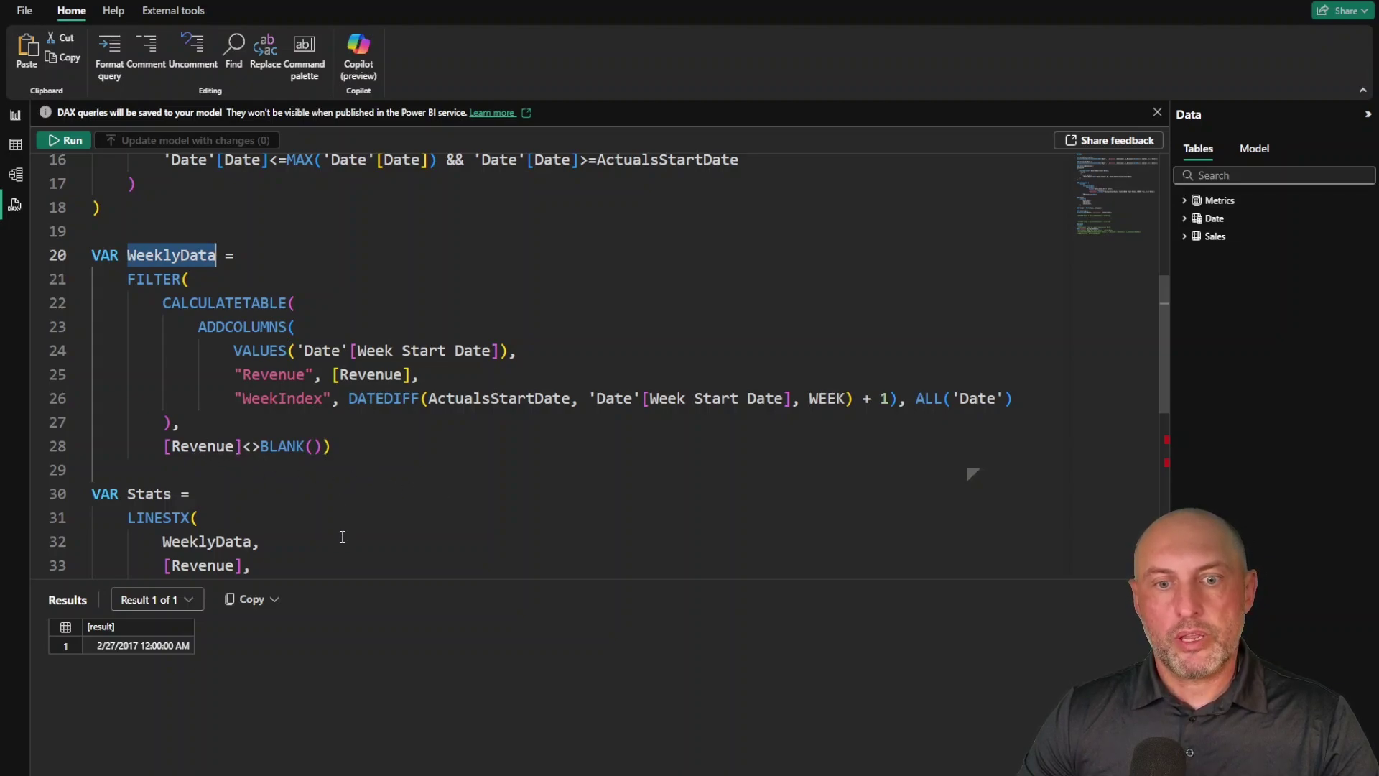
# - Uncomment the WeeklyData order by 'Date'[Week Start Date] line under EVALUATE, comment out the first ROW("result", ActualsEndDate) line, and run the query
pyautogui.scroll(-3, 343, 538)
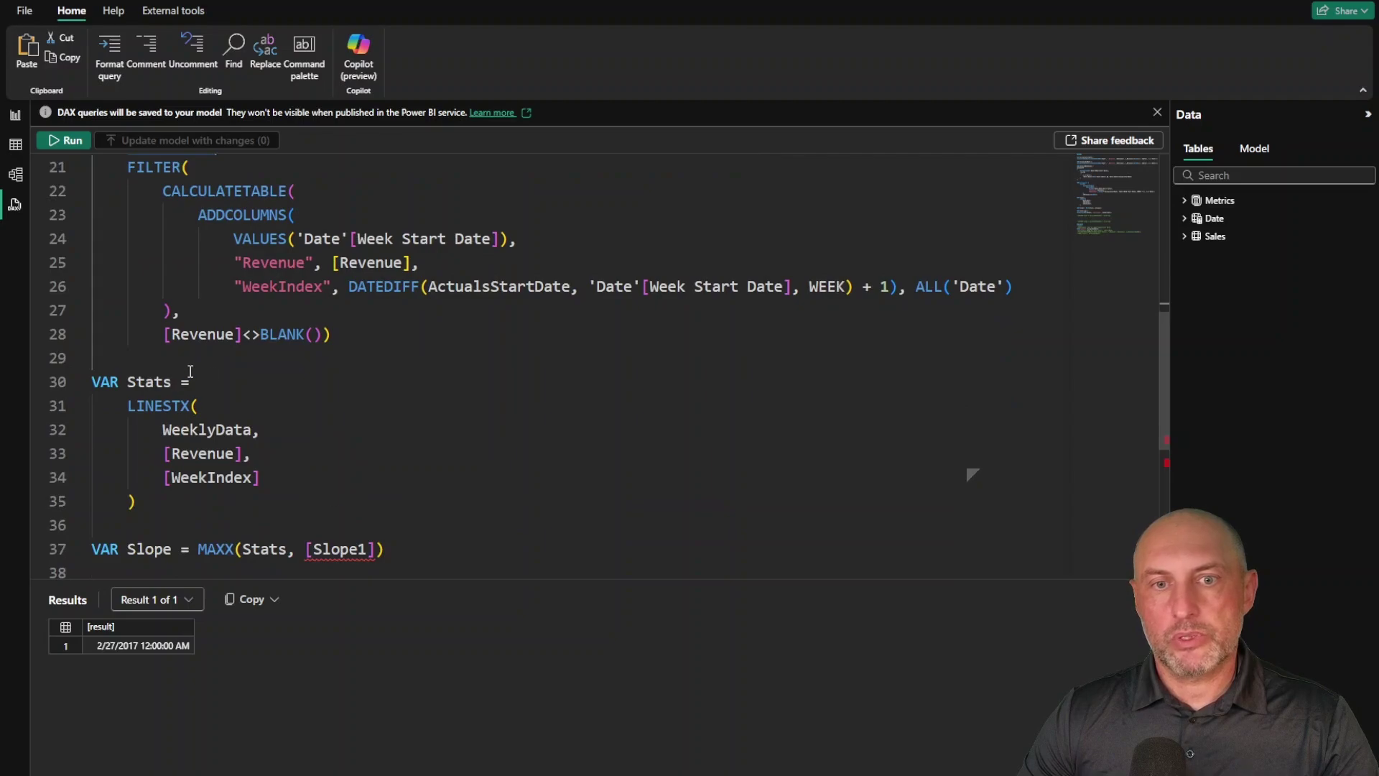
pyautogui.scroll(2, 190, 371)
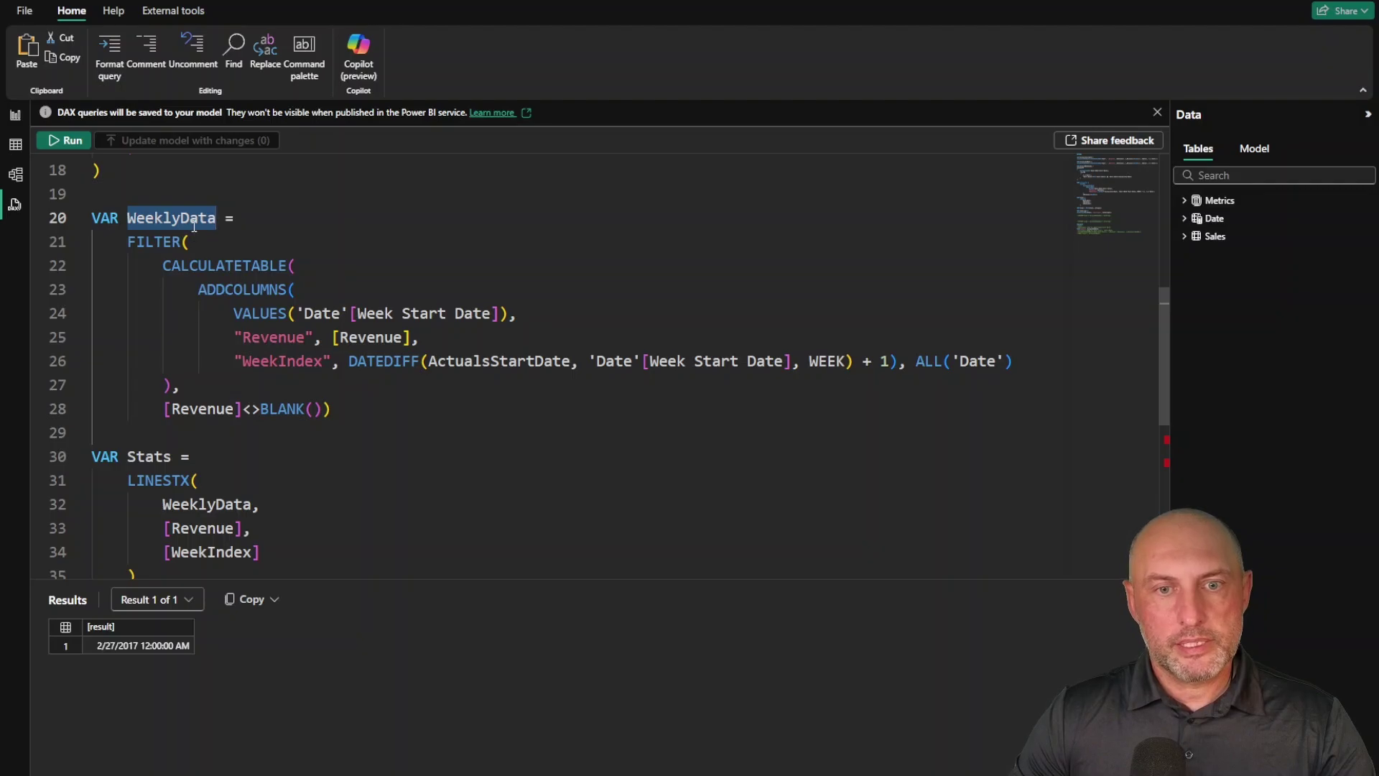
pyautogui.scroll(-6, 194, 227)
pyautogui.doubleClick(105, 486)
pyautogui.press('BackSpace')
pyautogui.hotkey('ctrl', 'space')
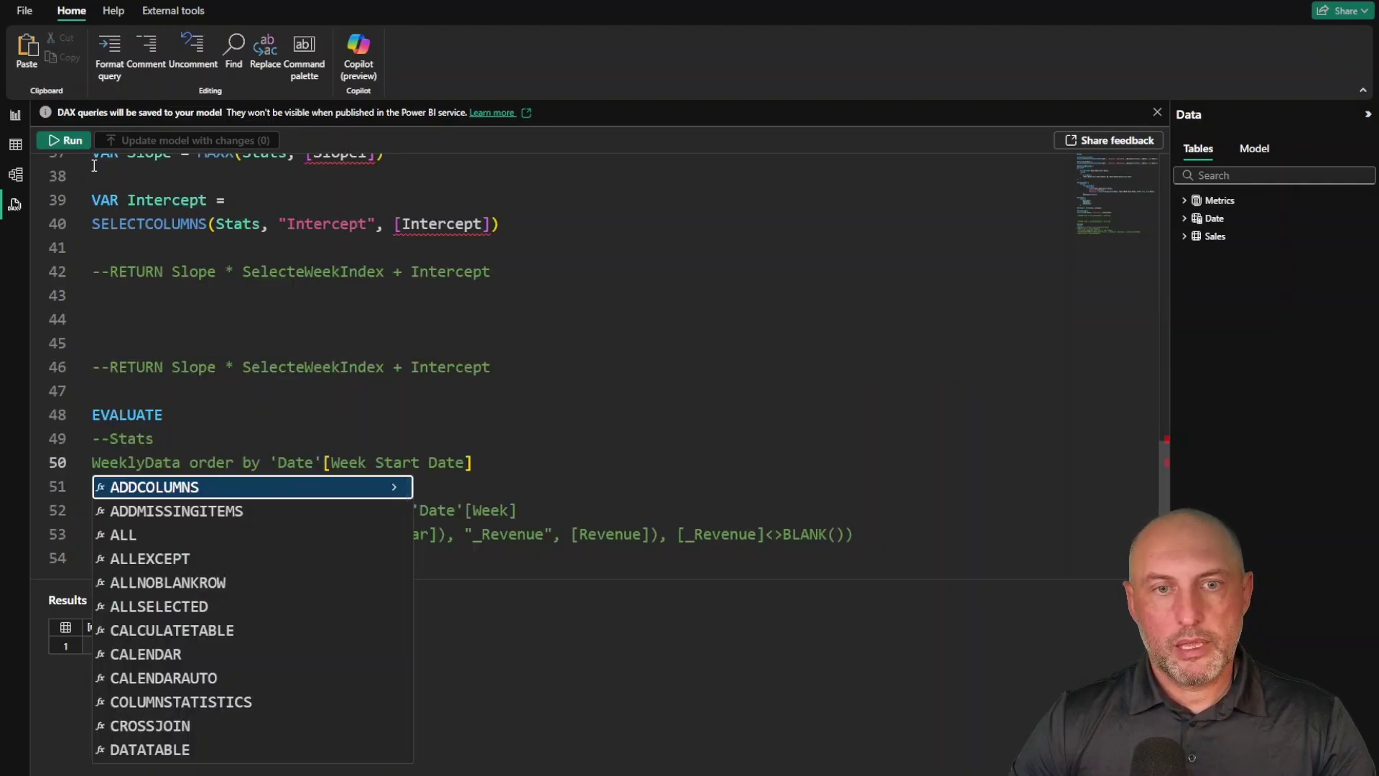
pyautogui.hotkey('ctrl', 'z')
pyautogui.click(193, 272)
pyautogui.click(66, 140)
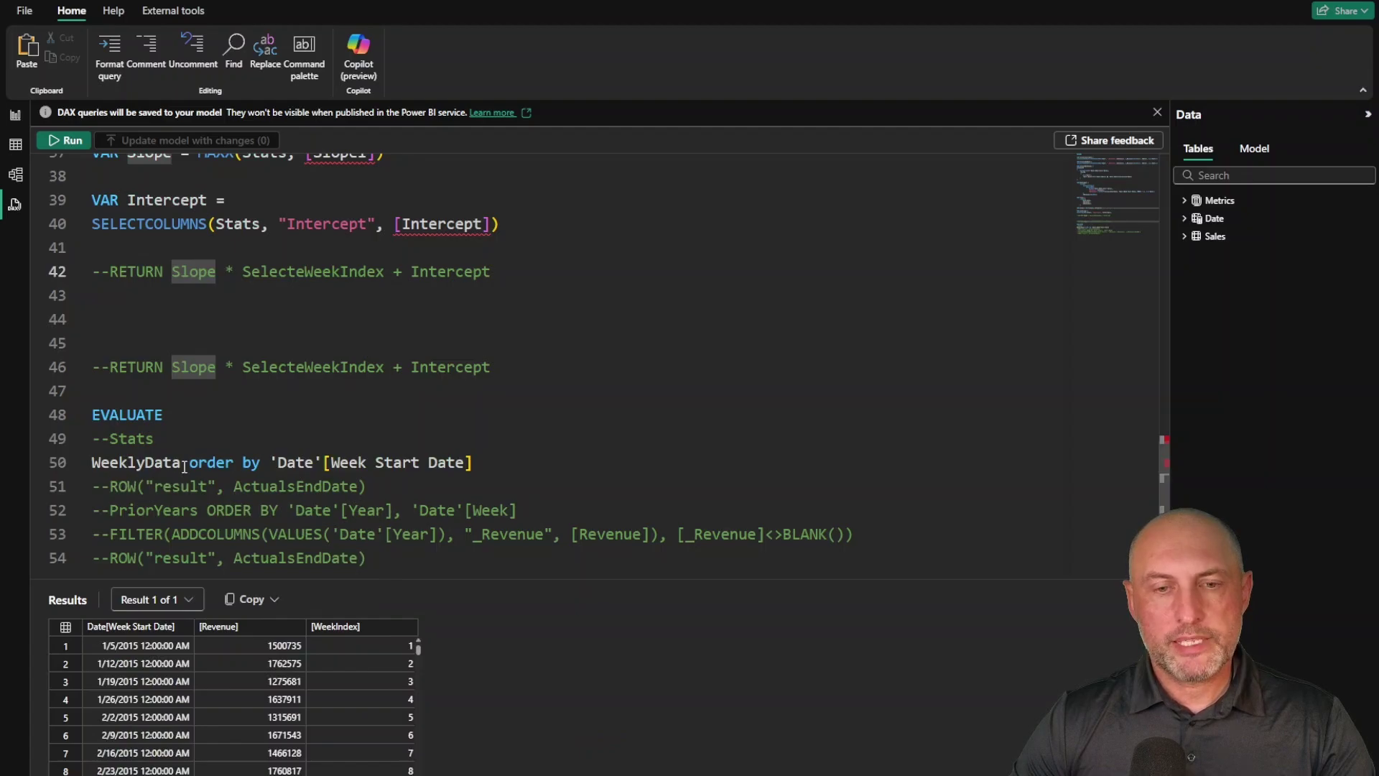
# - Compare the WeeklyData query results with the variable's definition, and examine how the Stats variable passes WeeklyData, [Revenue] and [WeekIndex] to LINESTX
pyautogui.scroll(7, 184, 467)
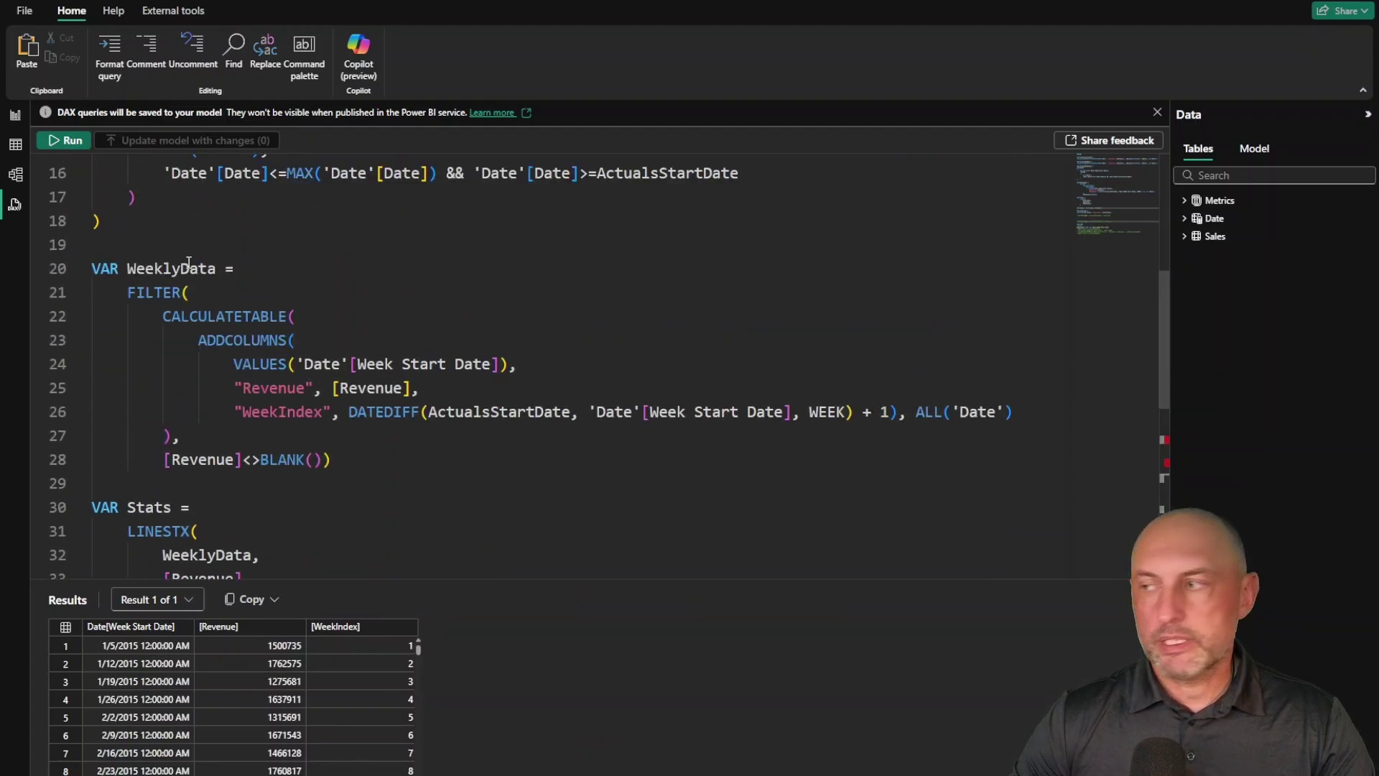
pyautogui.scroll(-5, 188, 262)
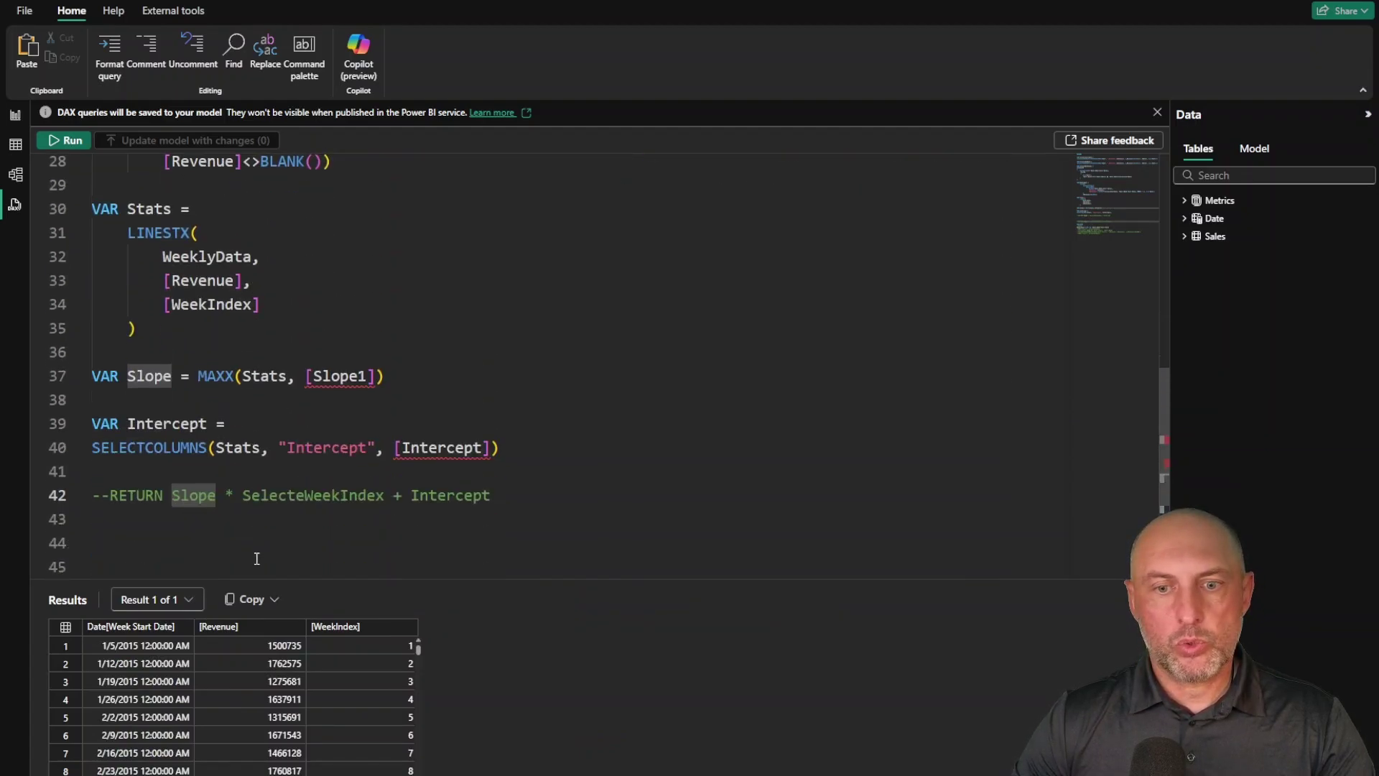
pyautogui.scroll(-2, 267, 556)
pyautogui.scroll(-1, 435, 538)
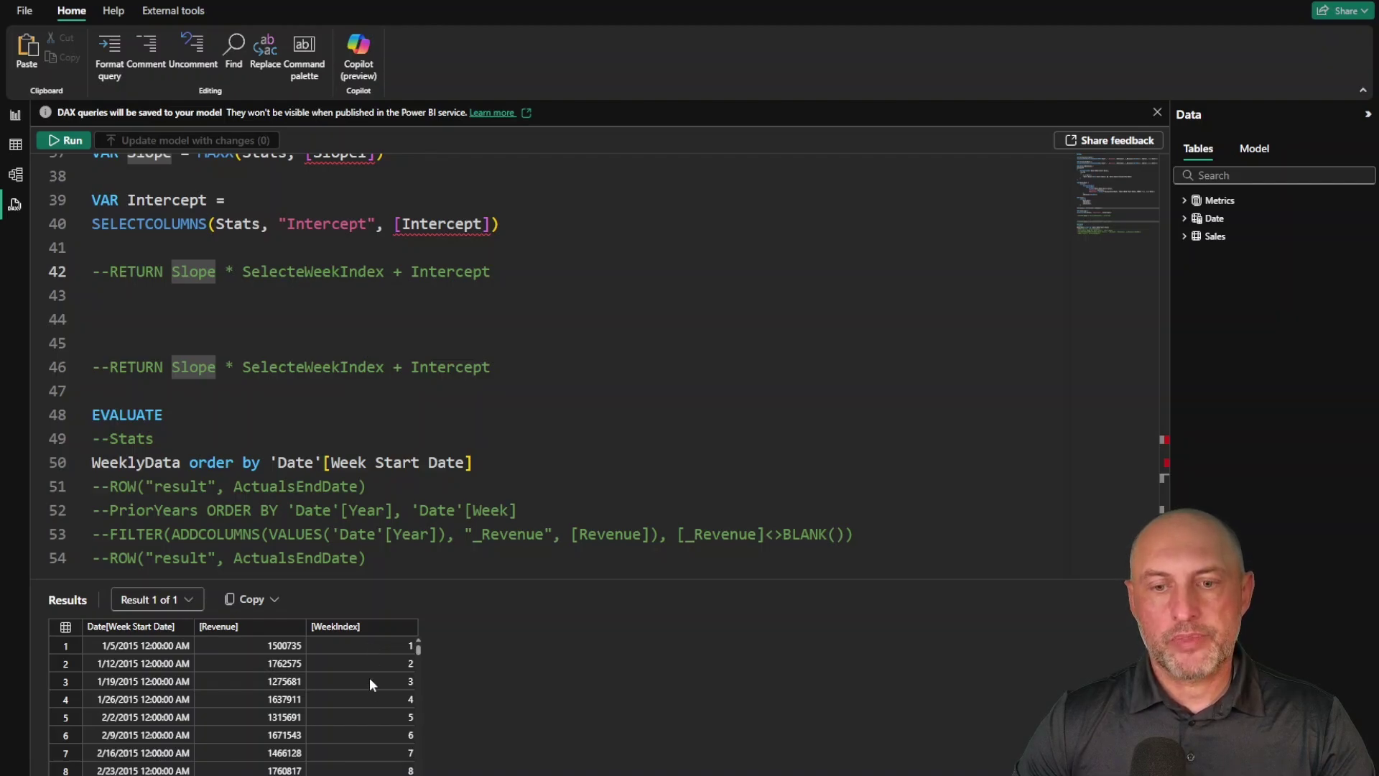
pyautogui.scroll(5, 353, 449)
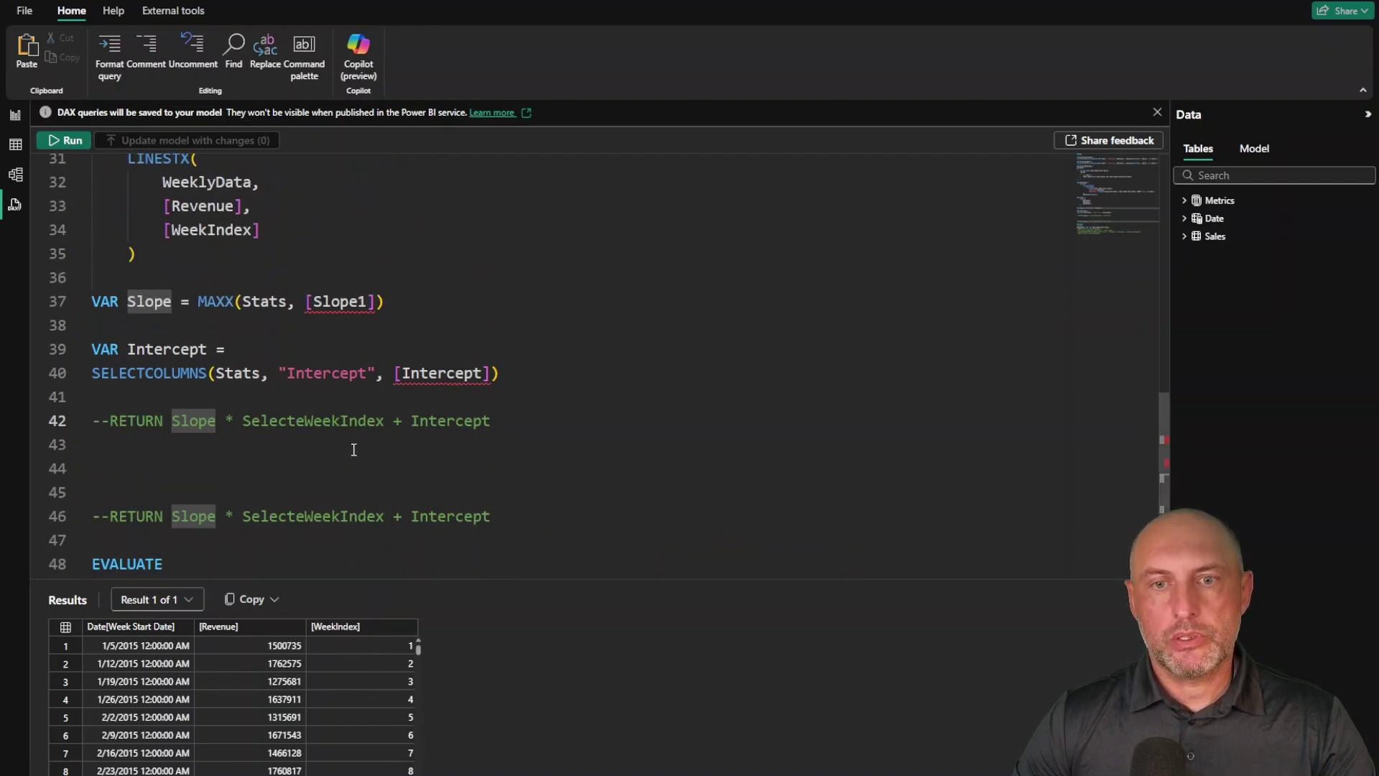
pyautogui.scroll(1, 353, 477)
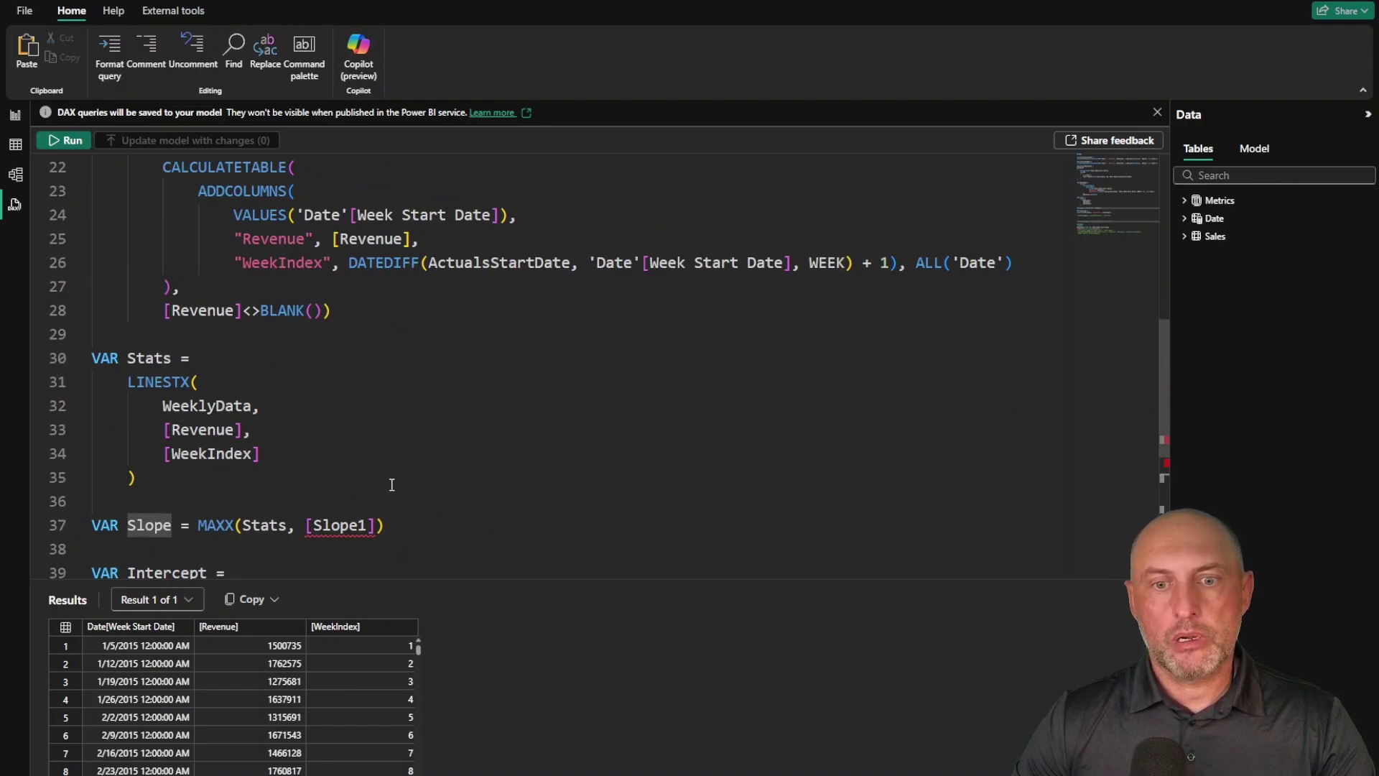
pyautogui.scroll(-2, 391, 484)
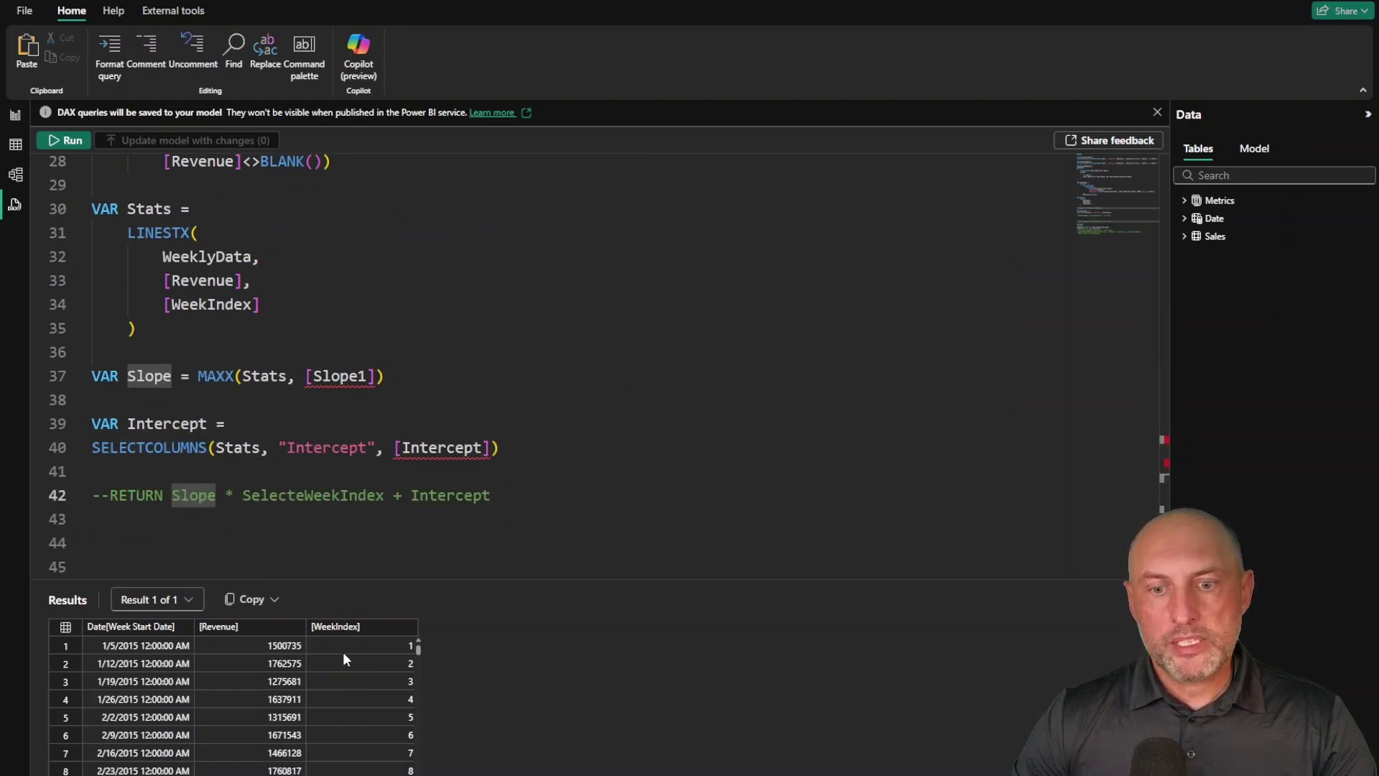
pyautogui.moveTo(162, 237)
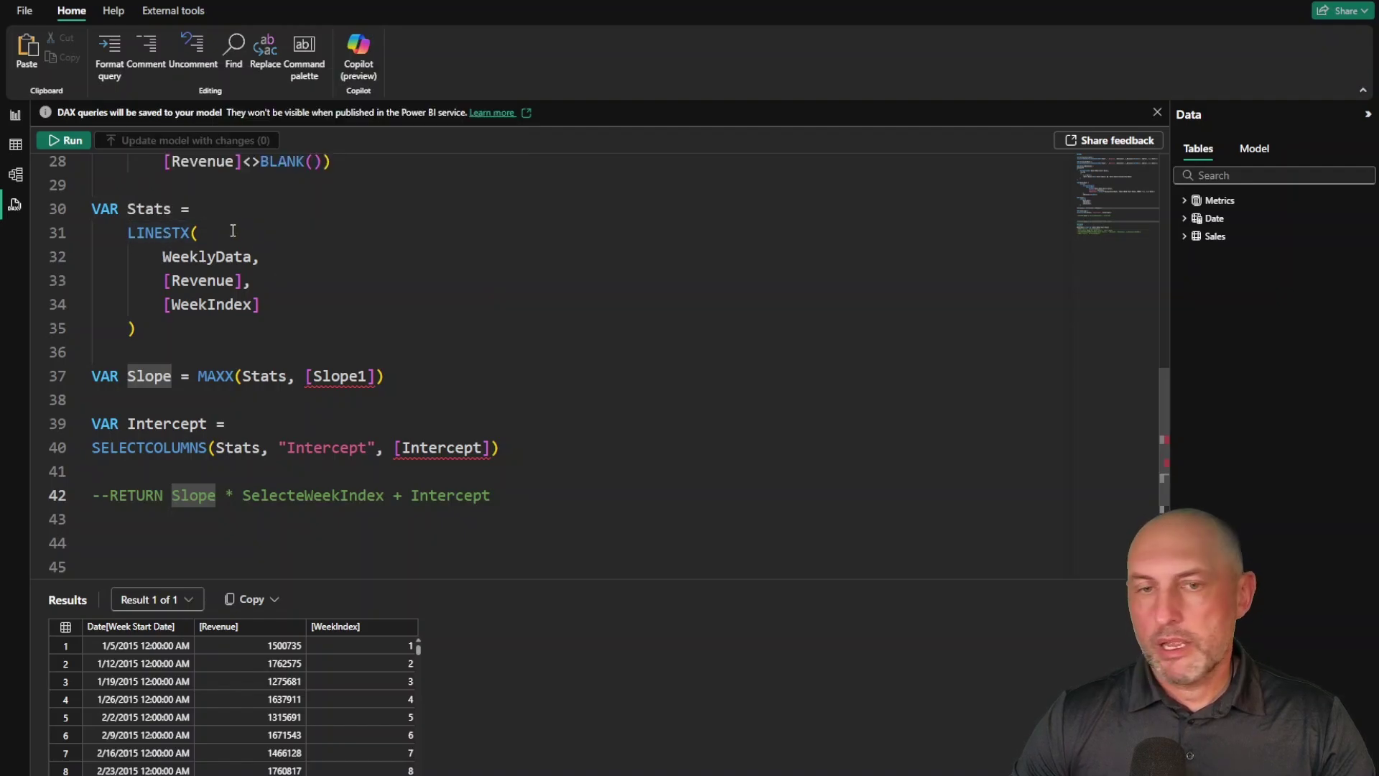
pyautogui.doubleClick(149, 209)
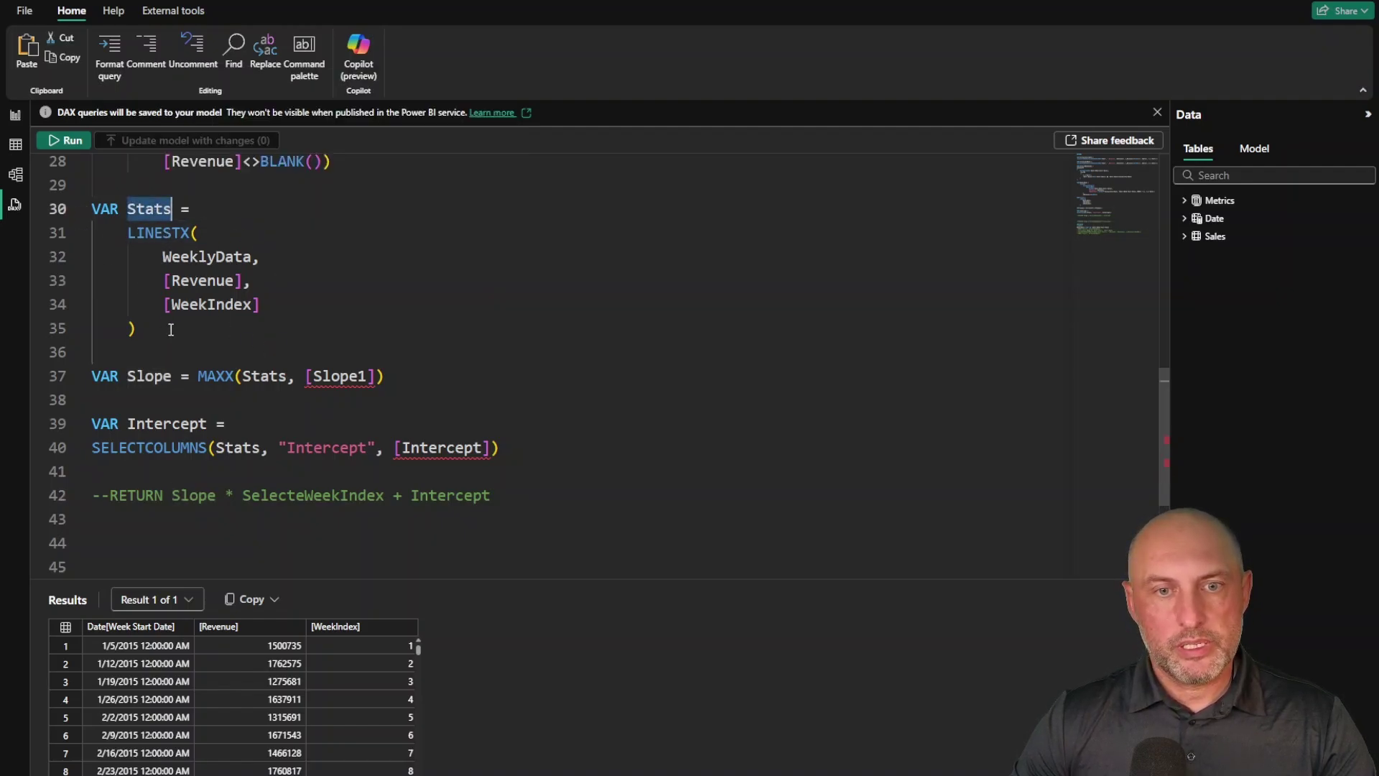
# - Uncomment Stats under EVALUATE, comment out the WeeklyData order by line, and run the query
pyautogui.scroll(-3, 180, 568)
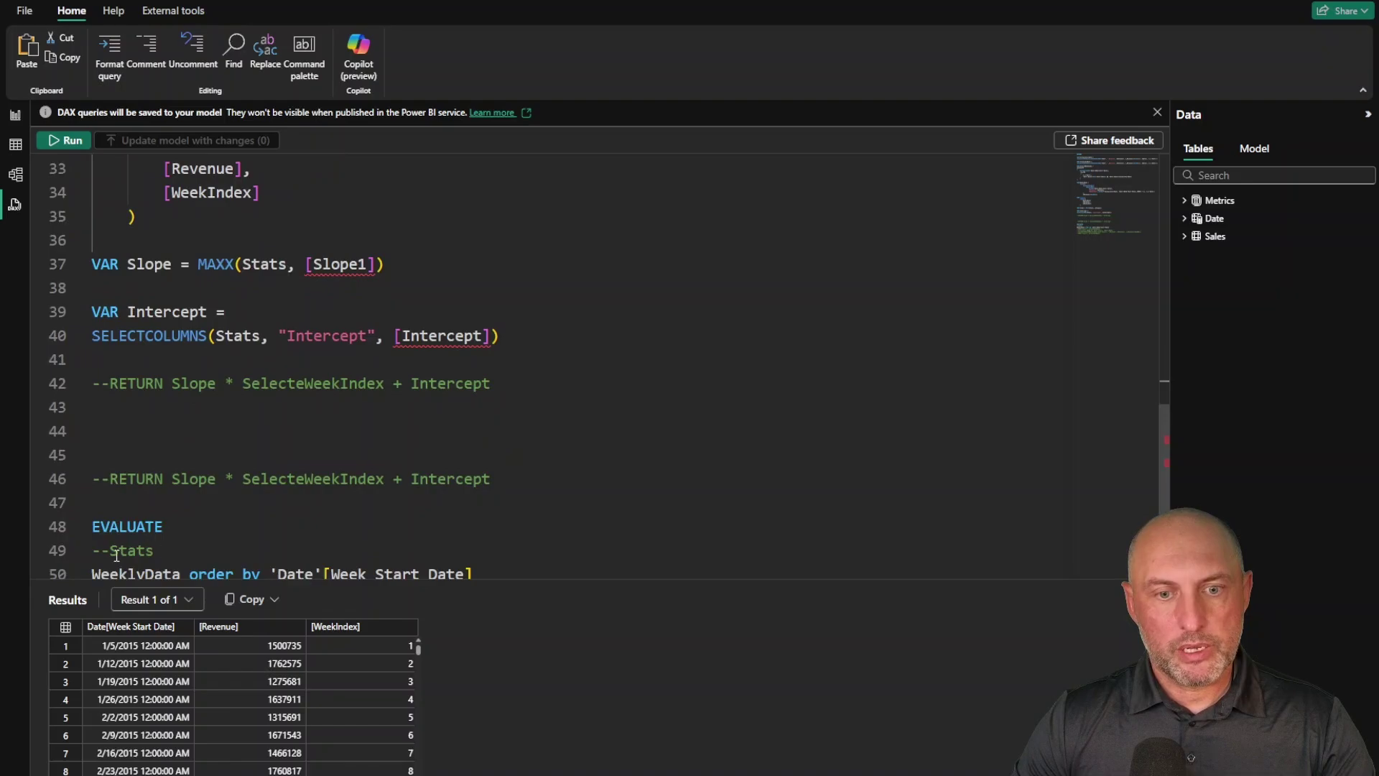
pyautogui.click(110, 553)
pyautogui.press('BackSpace')
pyautogui.press('BackSpace')
pyautogui.press('Down')
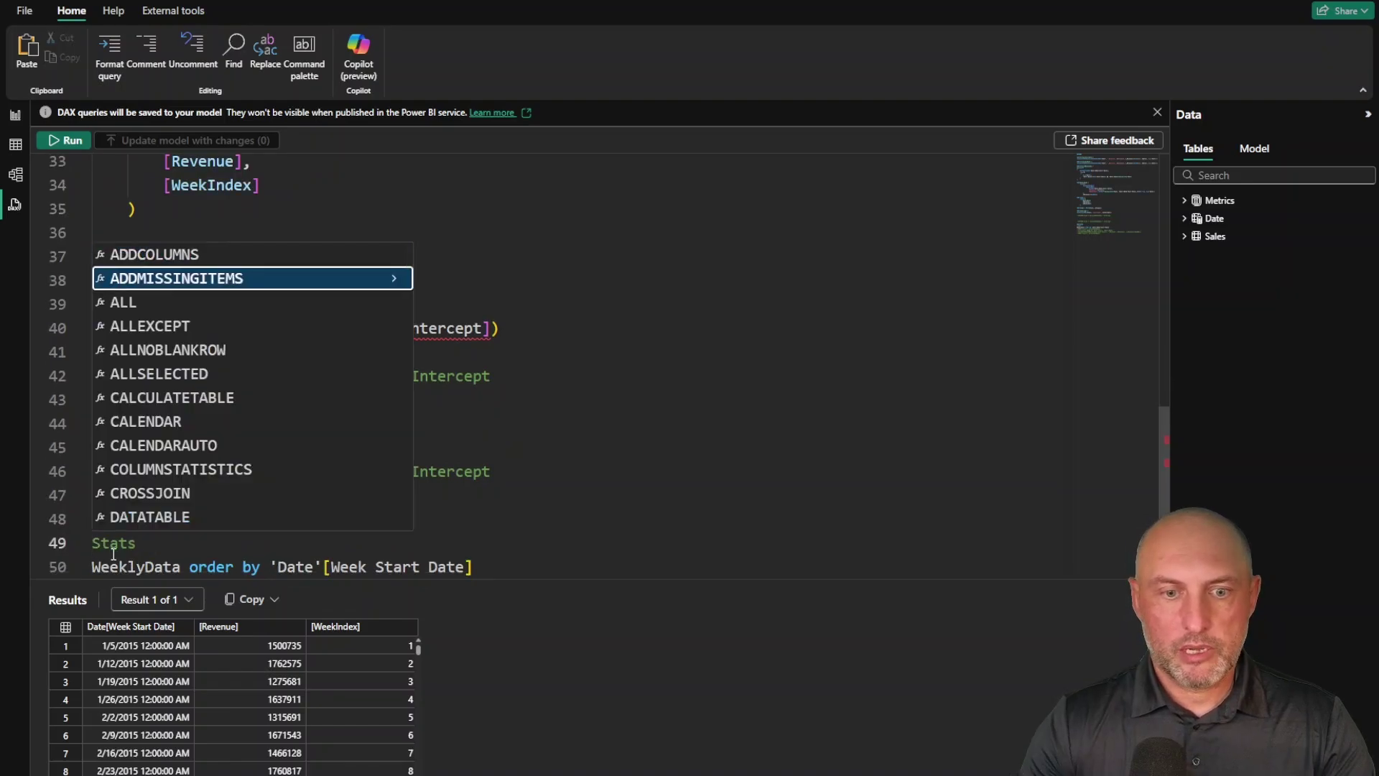
pyautogui.press('Down')
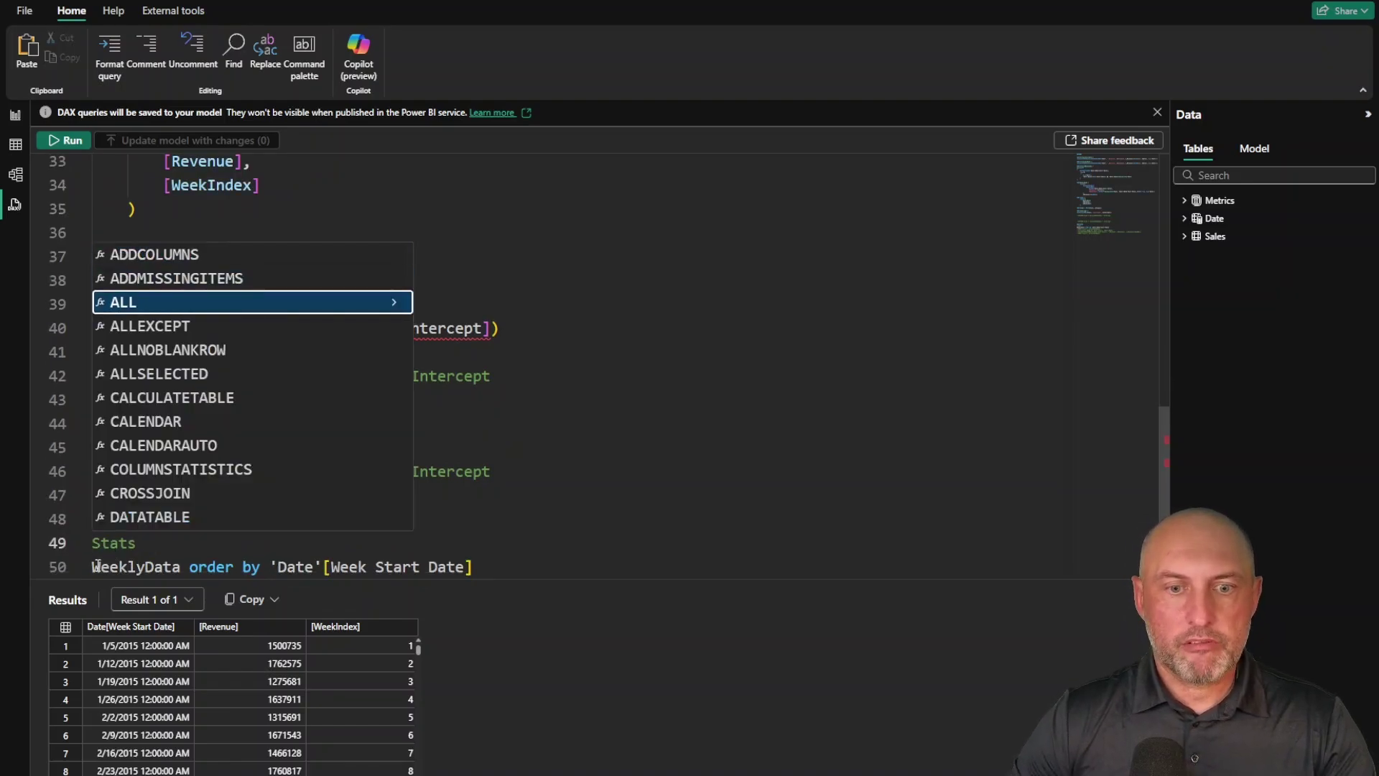
pyautogui.click(89, 566)
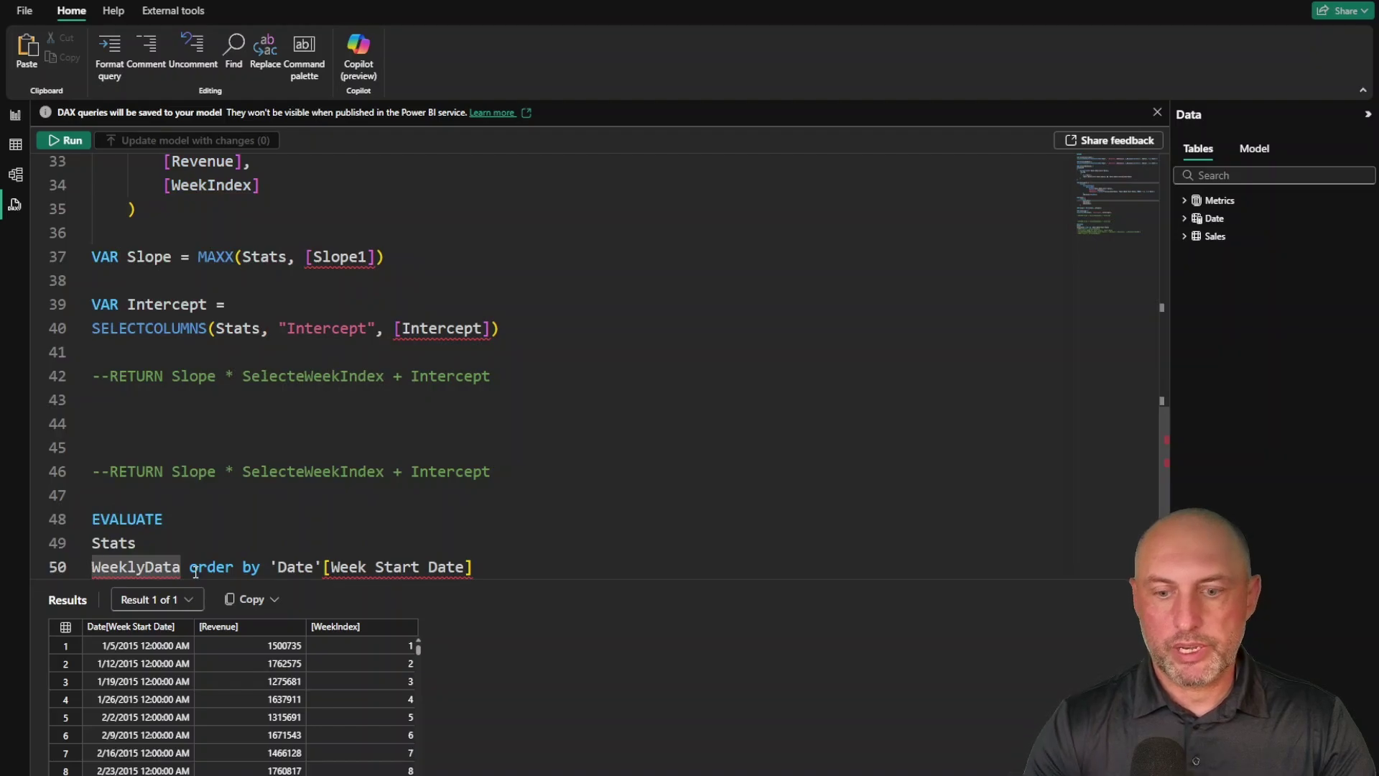
pyautogui.write('--')
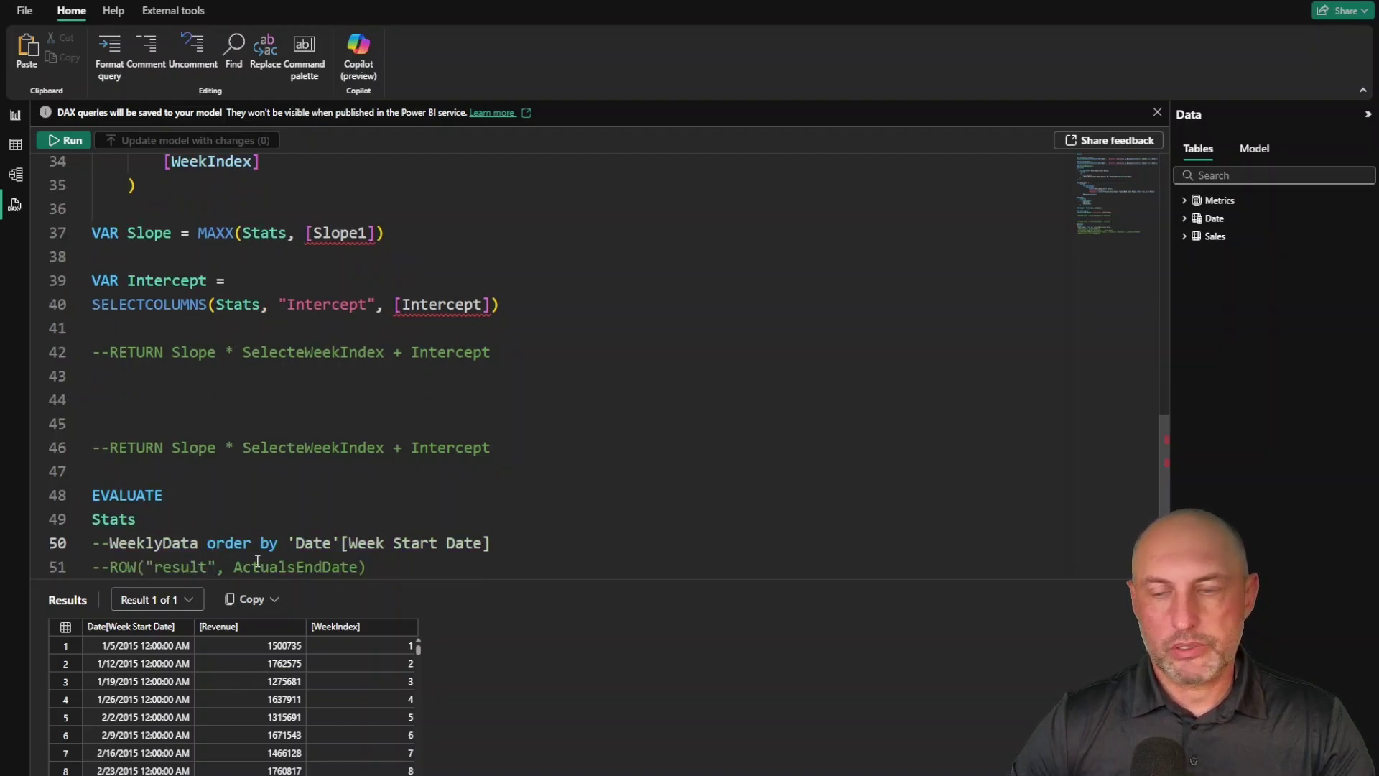
pyautogui.click(68, 141)
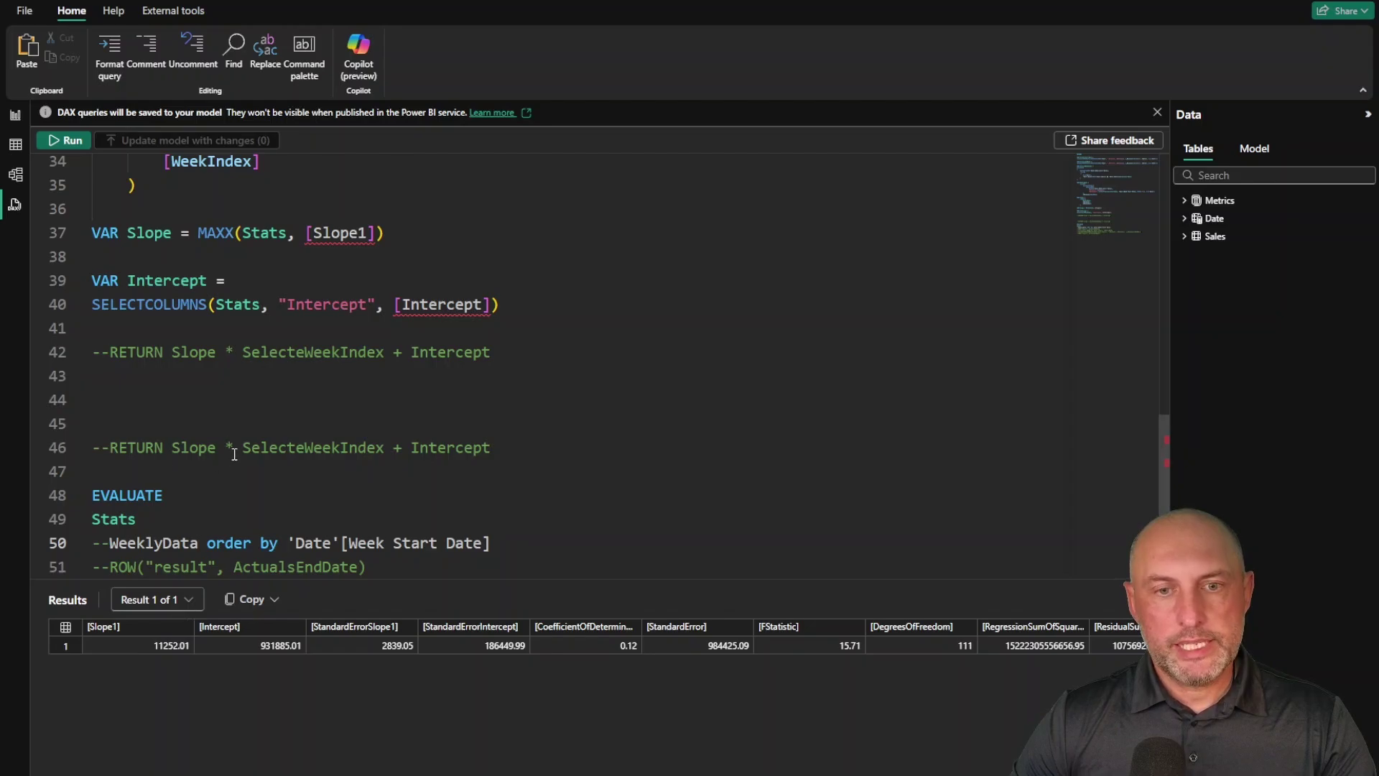
# - Read the LINESTX function description and examine how the Slope and Intercept variables extract [Slope1] and [Intercept] from Stats
pyautogui.scroll(1, 234, 446)
pyautogui.scroll(1, 235, 446)
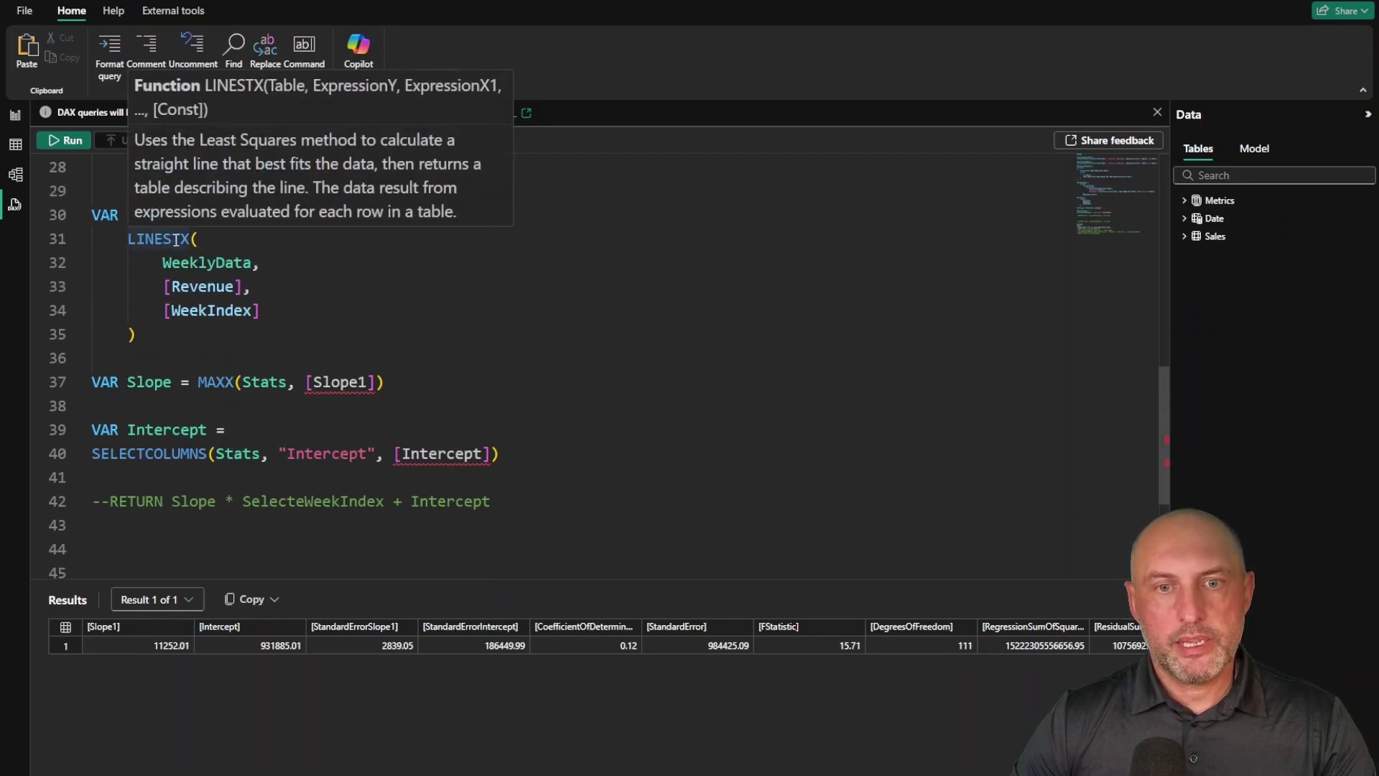
pyautogui.moveTo(184, 240)
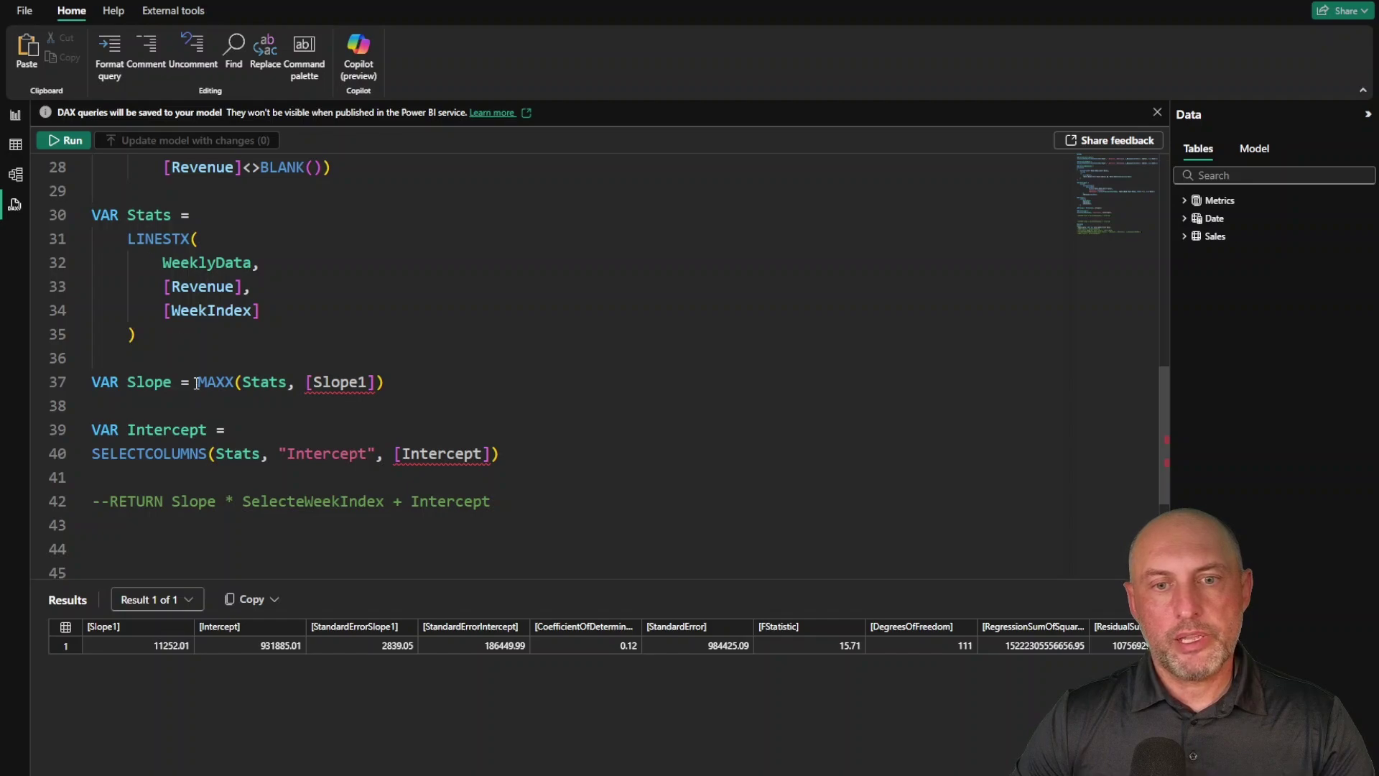
pyautogui.moveTo(388, 383); pyautogui.dragTo(200, 390)
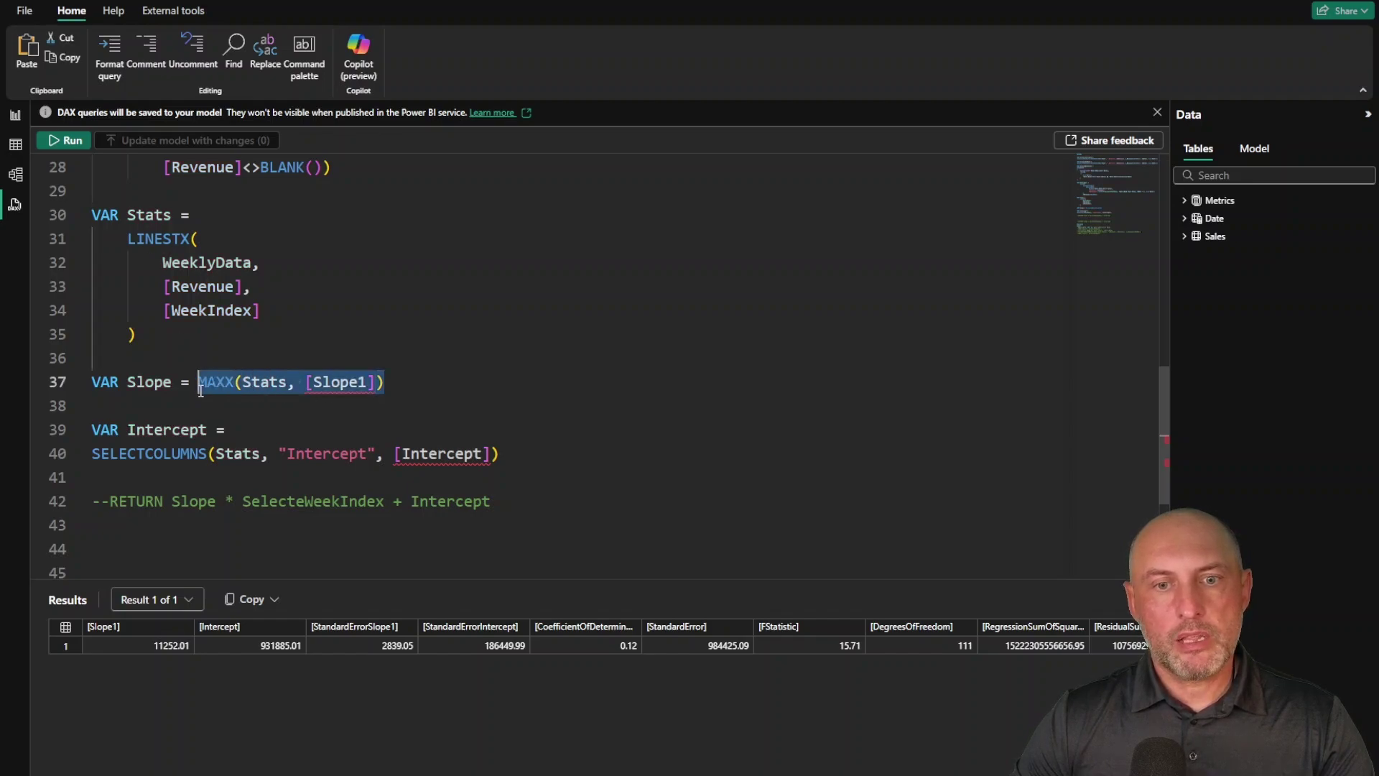
pyautogui.click(533, 459)
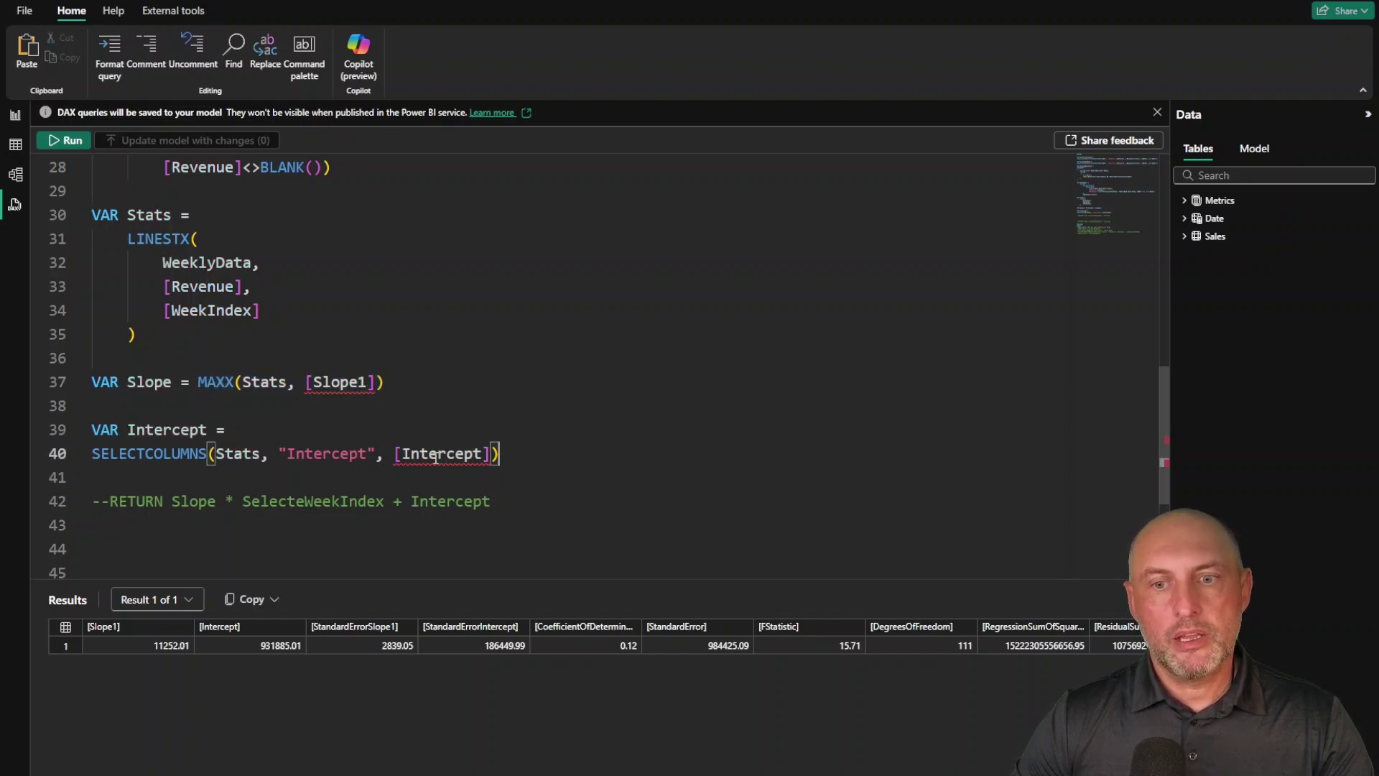
pyautogui.hotkey('shift', 'Home')
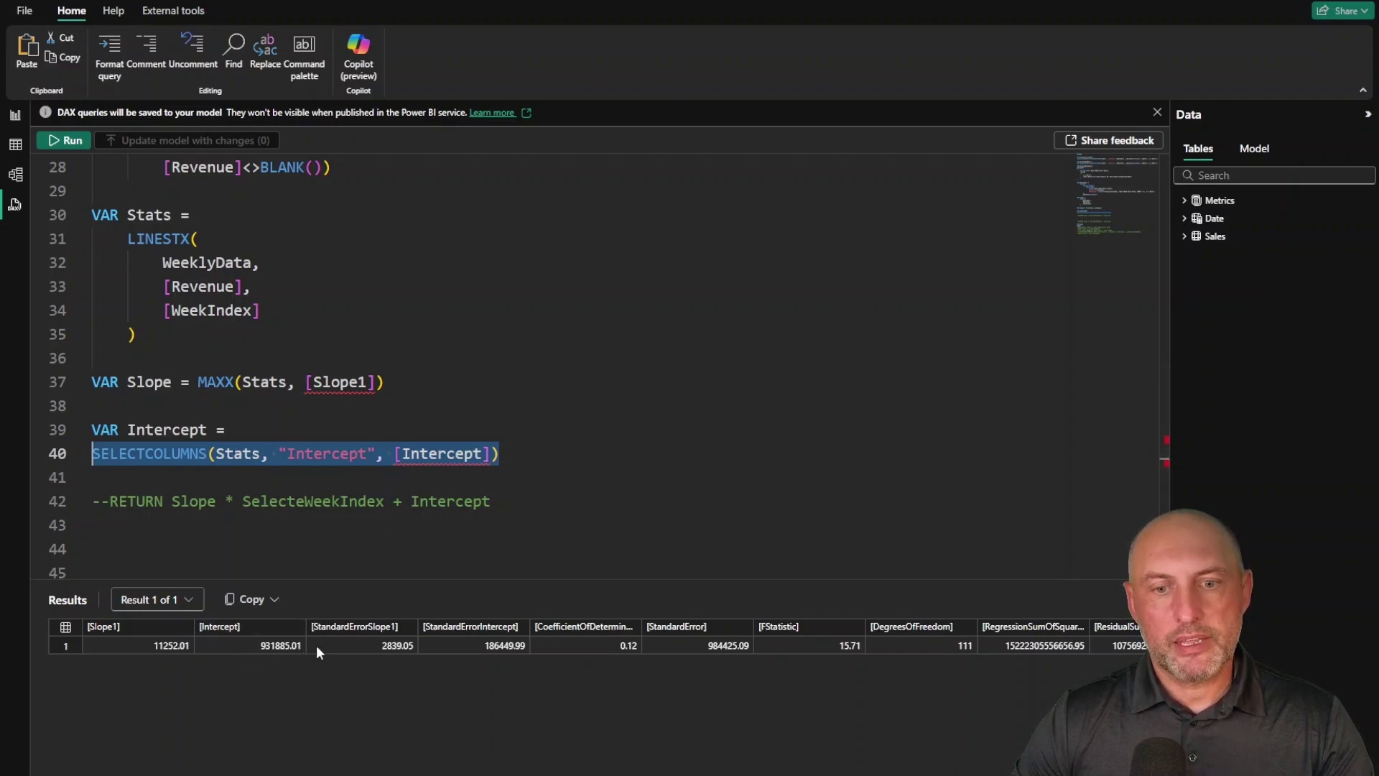
# - Examine the RETURN expression Slope * SelecteWeekIndex + Intercept and trace SelecteWeekIndex back to its definition
pyautogui.scroll(-3, 450, 502)
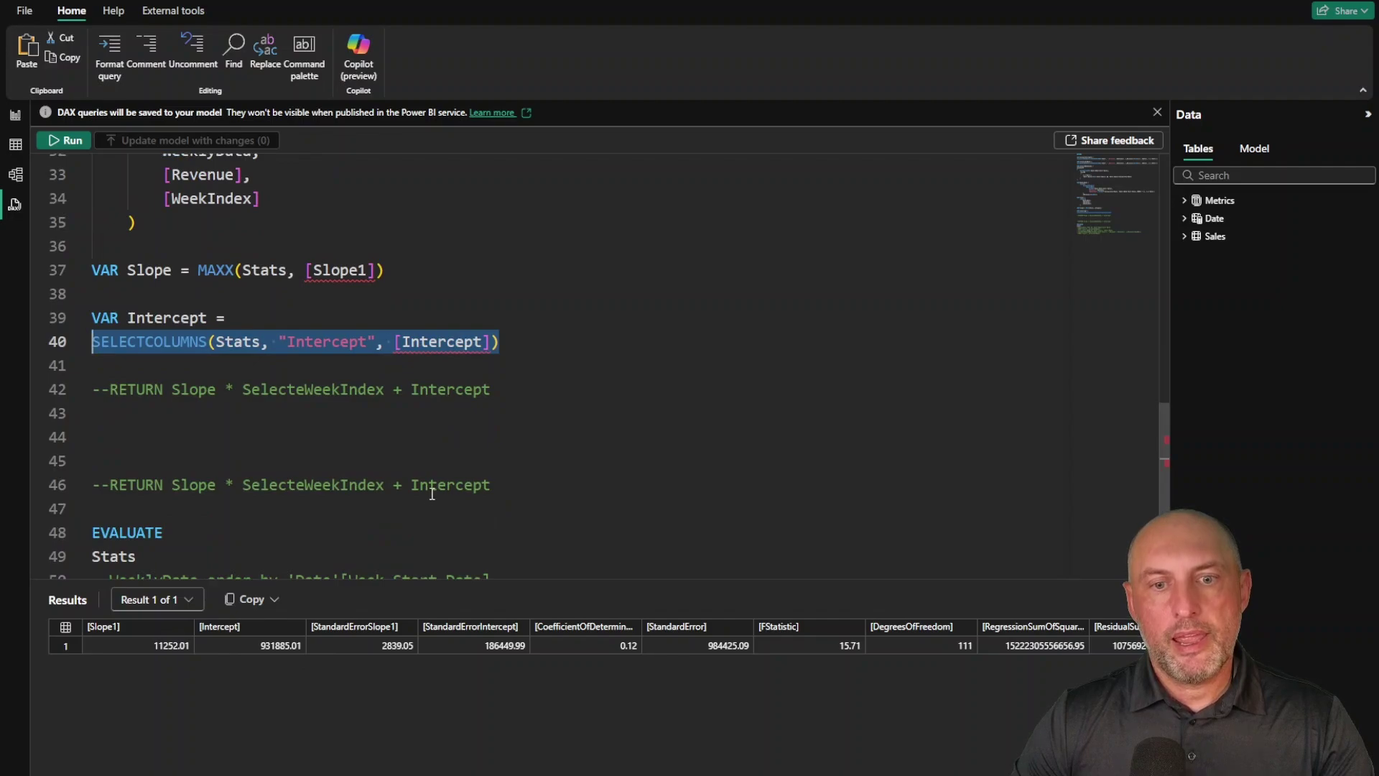
pyautogui.moveTo(520, 390); pyautogui.dragTo(109, 392)
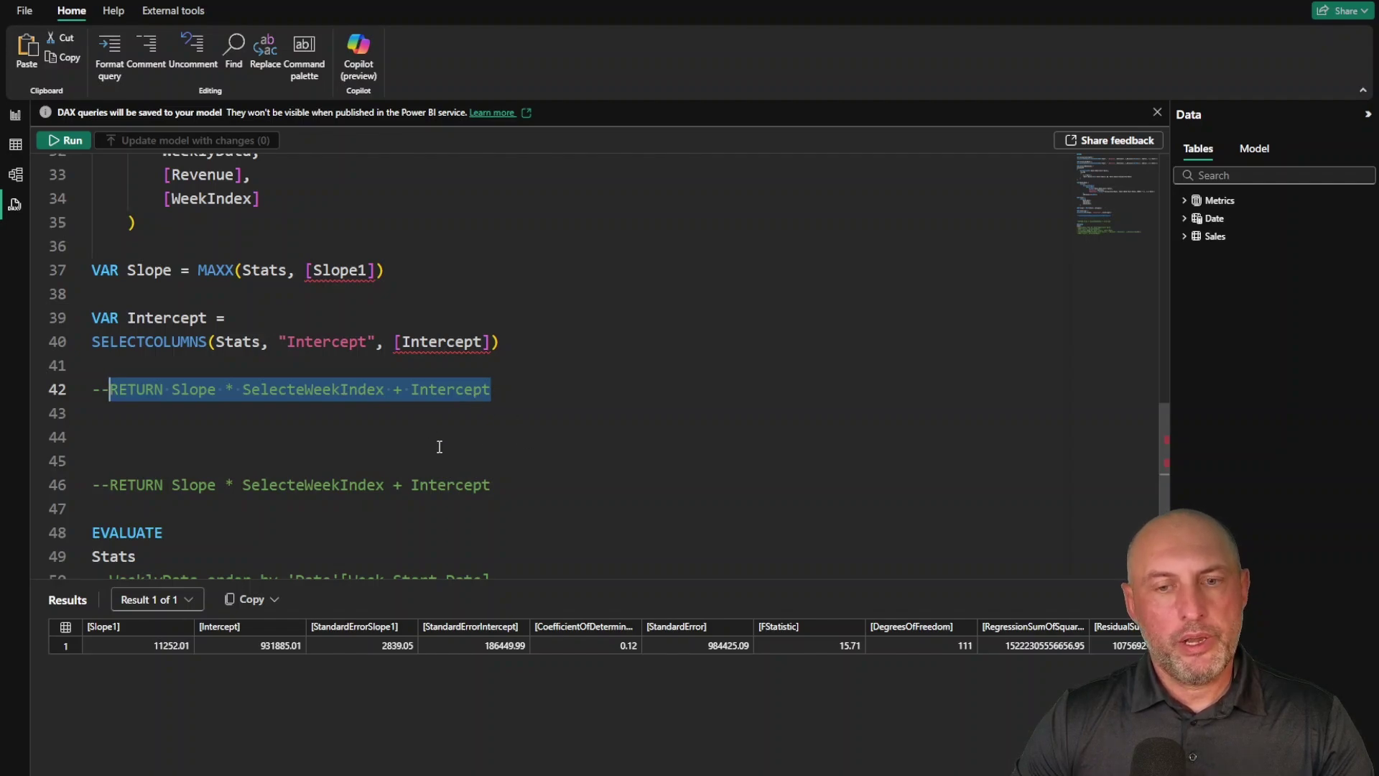
pyautogui.click(459, 415)
pyautogui.moveTo(500, 390); pyautogui.dragTo(174, 391)
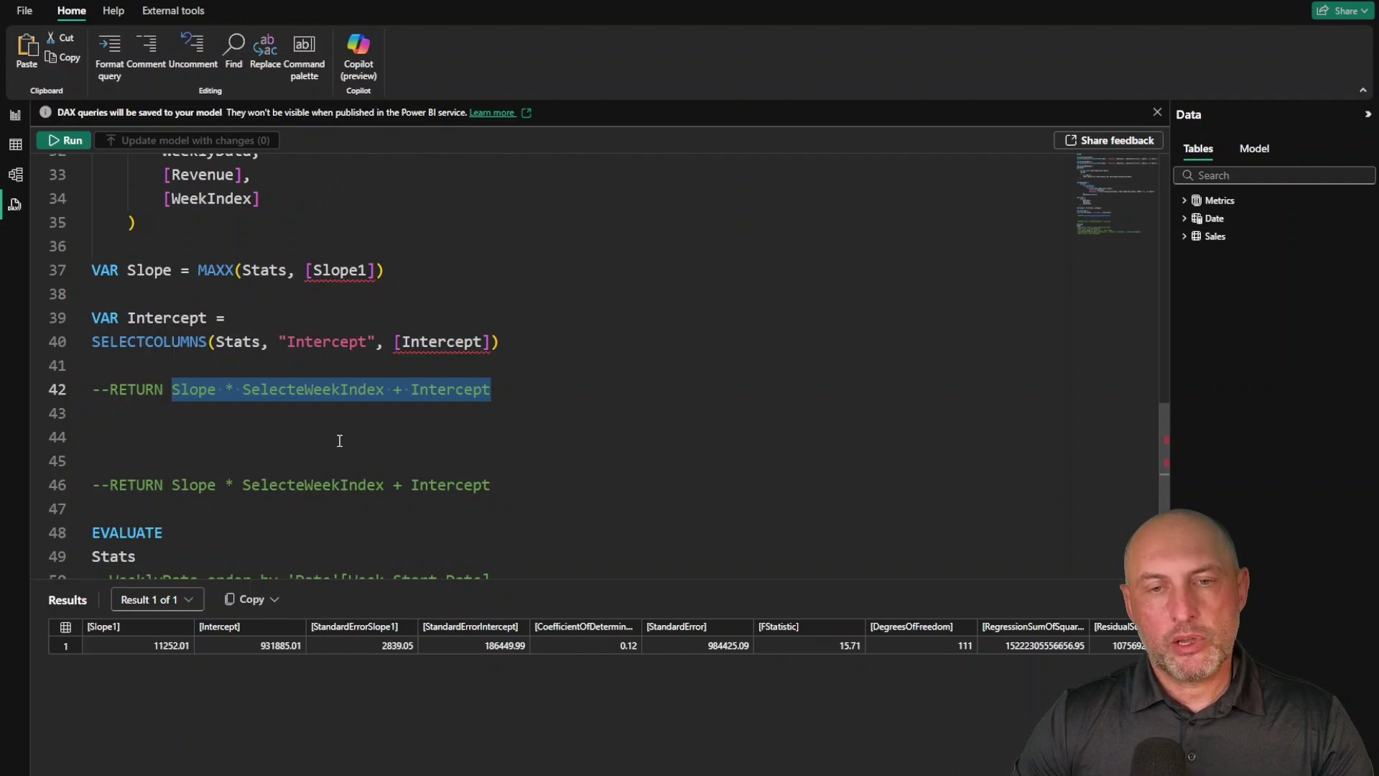
pyautogui.click(519, 392)
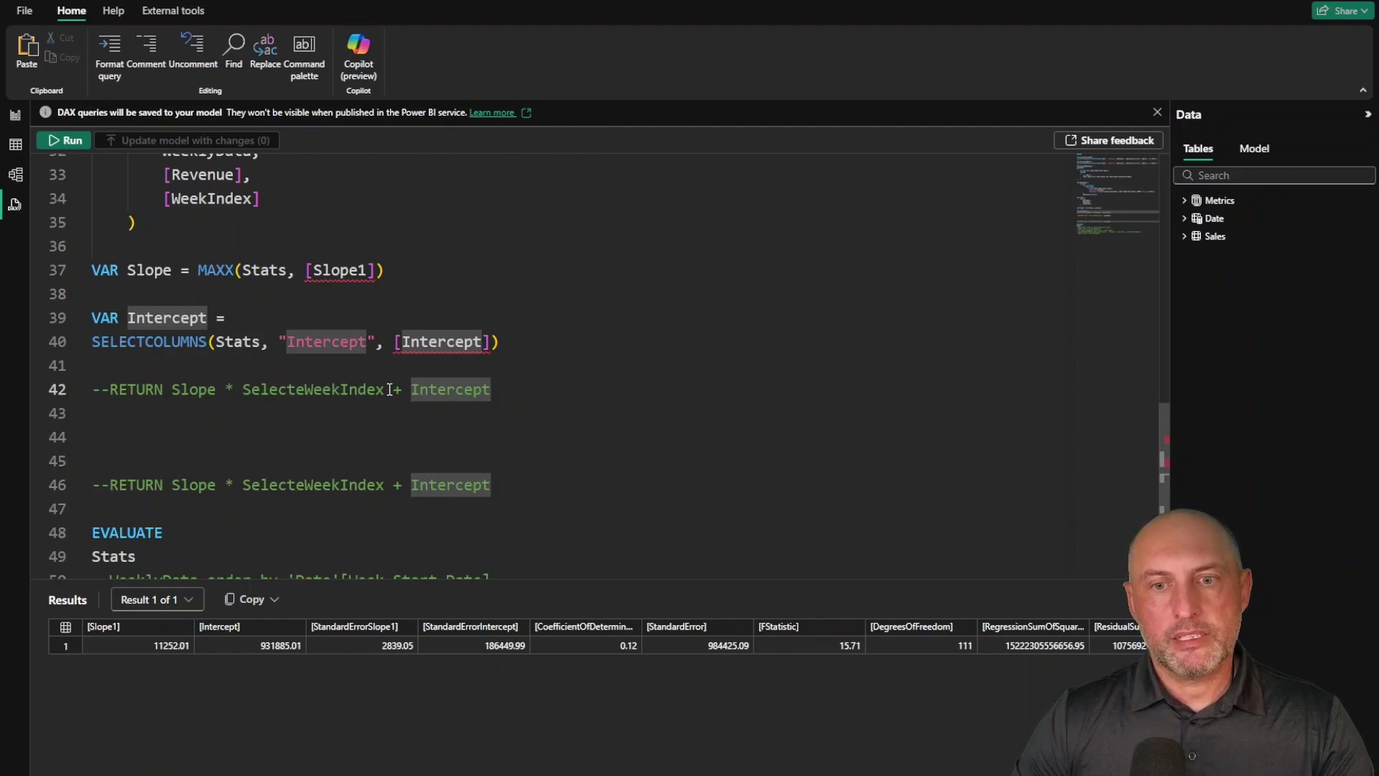
pyautogui.moveTo(389, 389); pyautogui.dragTo(242, 390)
pyautogui.scroll(3, 572, 427)
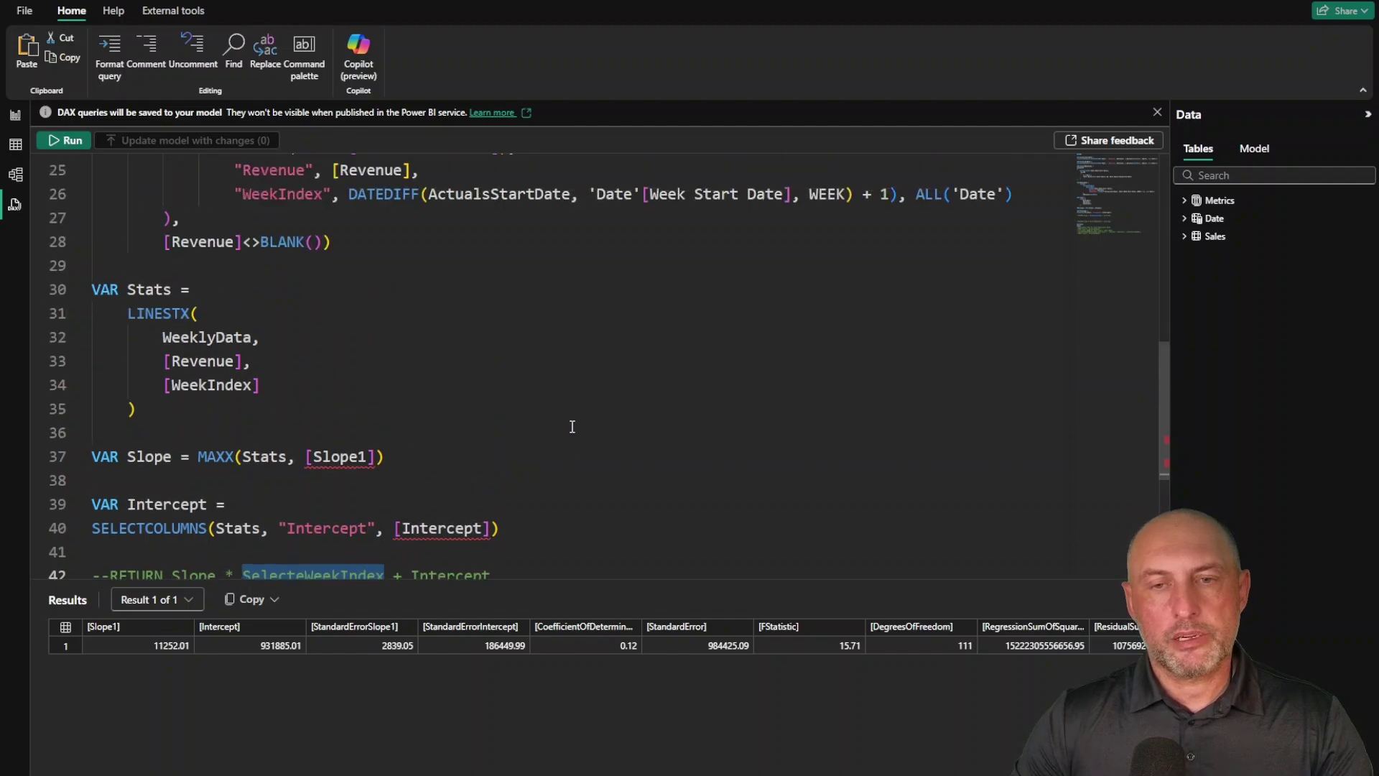
pyautogui.scroll(9, 572, 426)
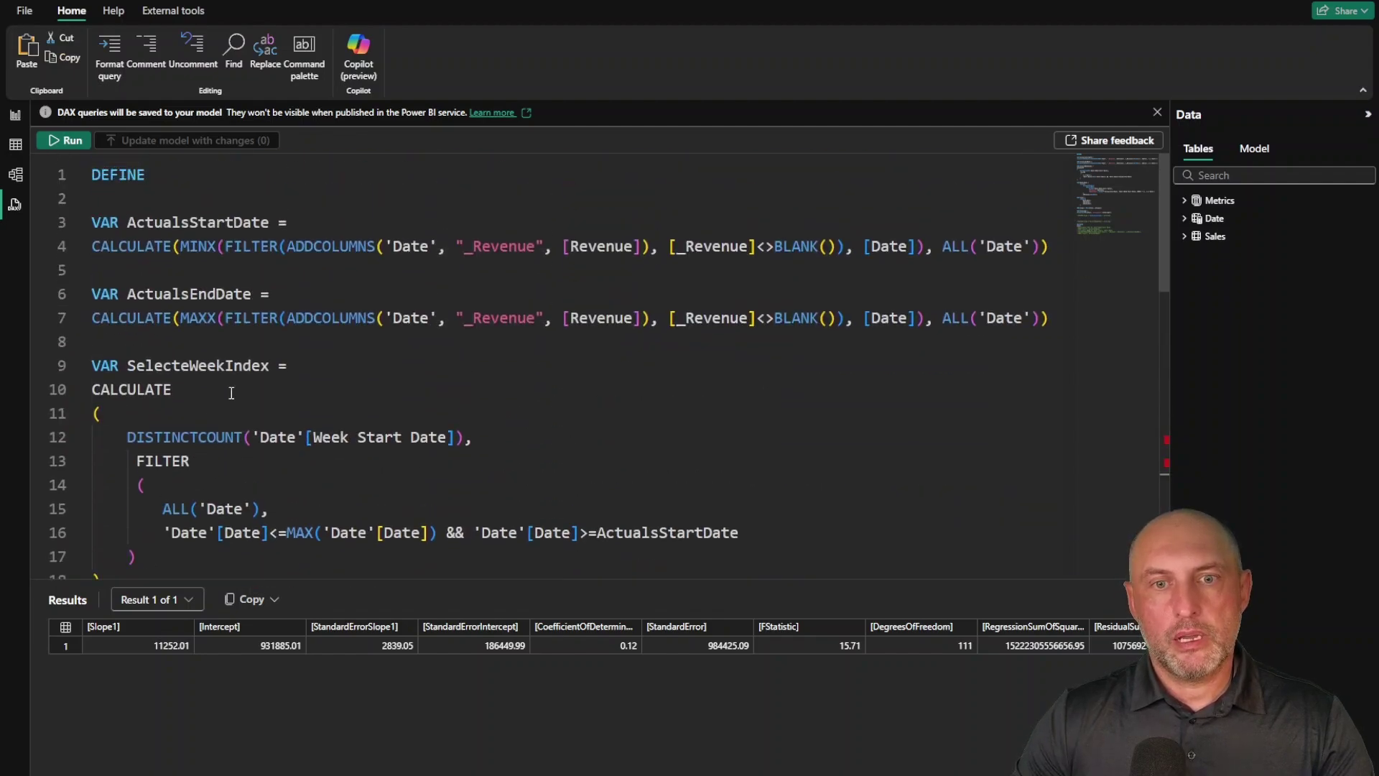
# - Return to the report view and inspect the Sales Forecast - Trend line in the Revenue Trend chart
pyautogui.click(14, 117)
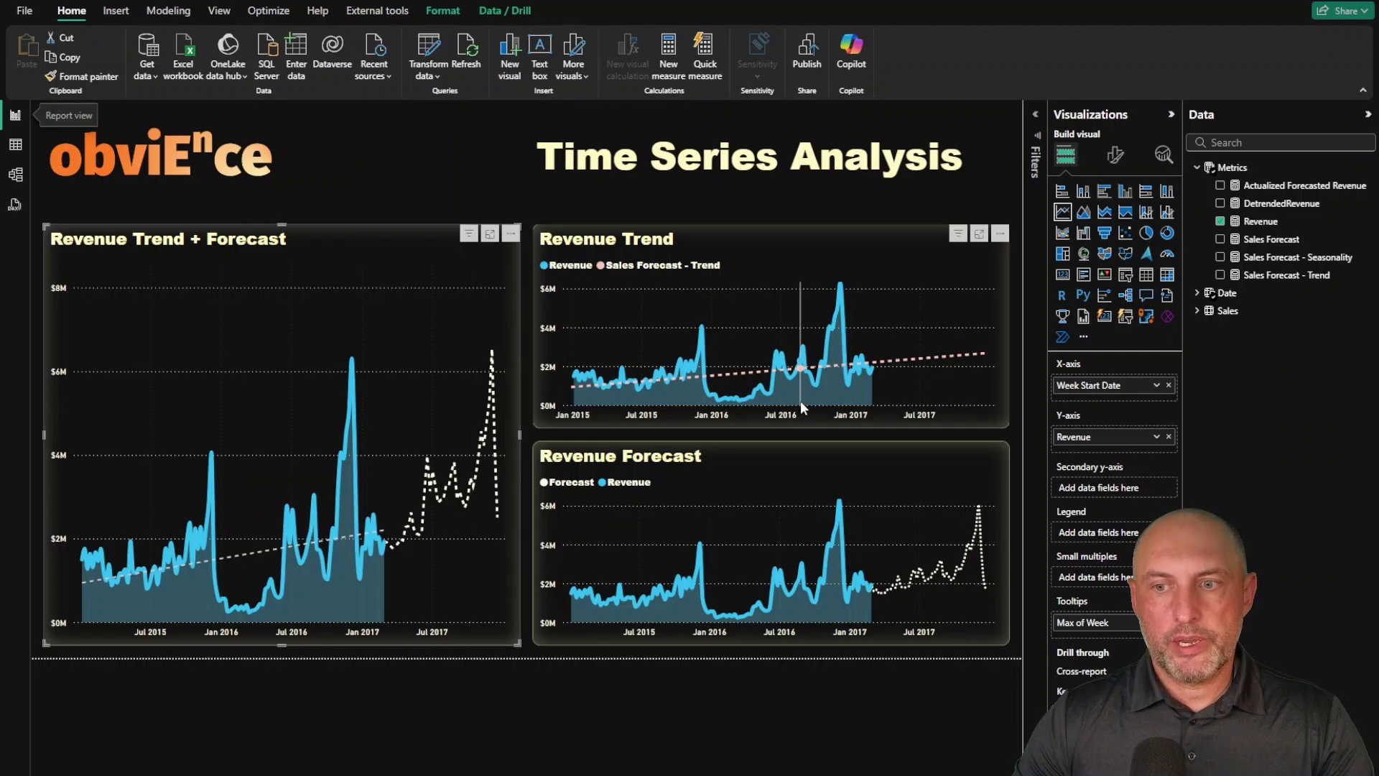
pyautogui.moveTo(889, 367)
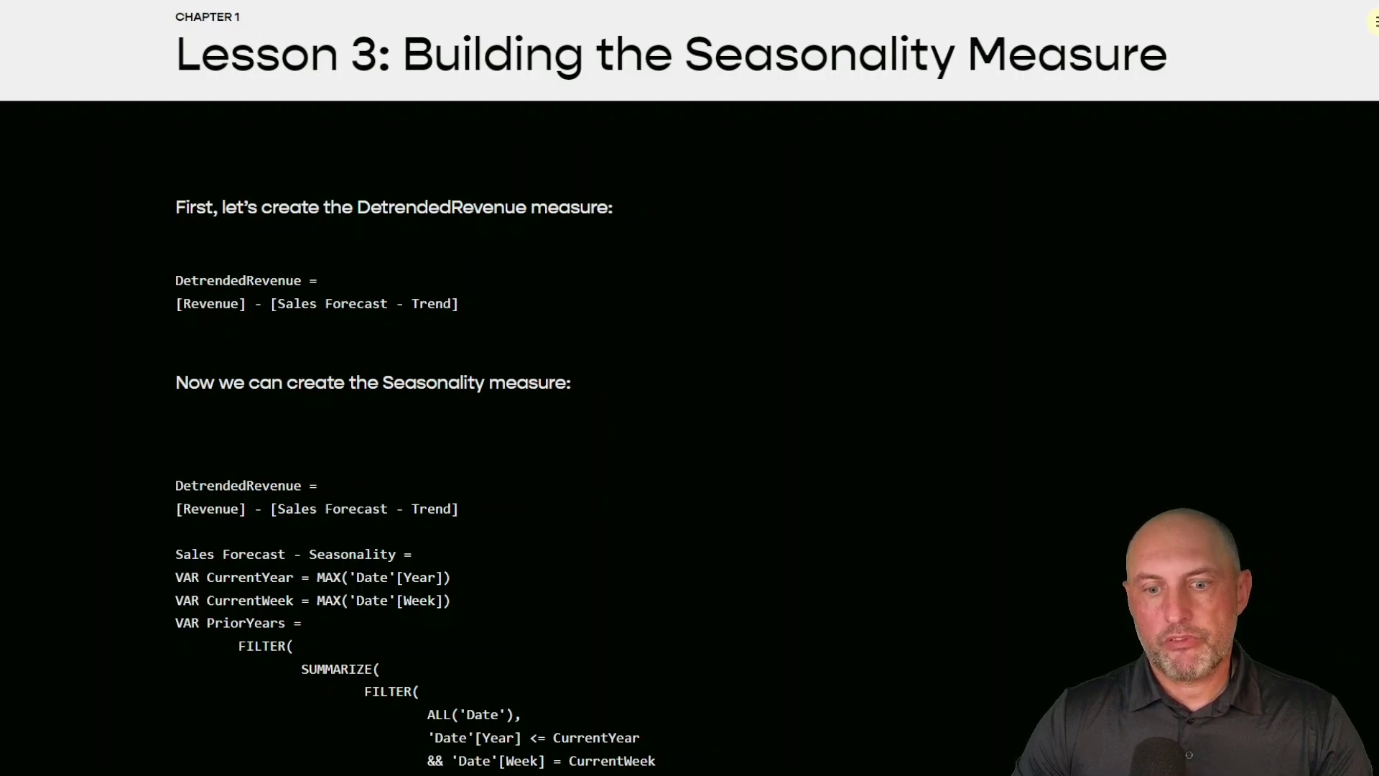
# - Switch from the lesson page to Power BI, open the report page with the Revenue Seasonality chart, and inspect the yearly peaks in Revenue Trend + Forecast
pyautogui.hotkey('alt', 'Tab')
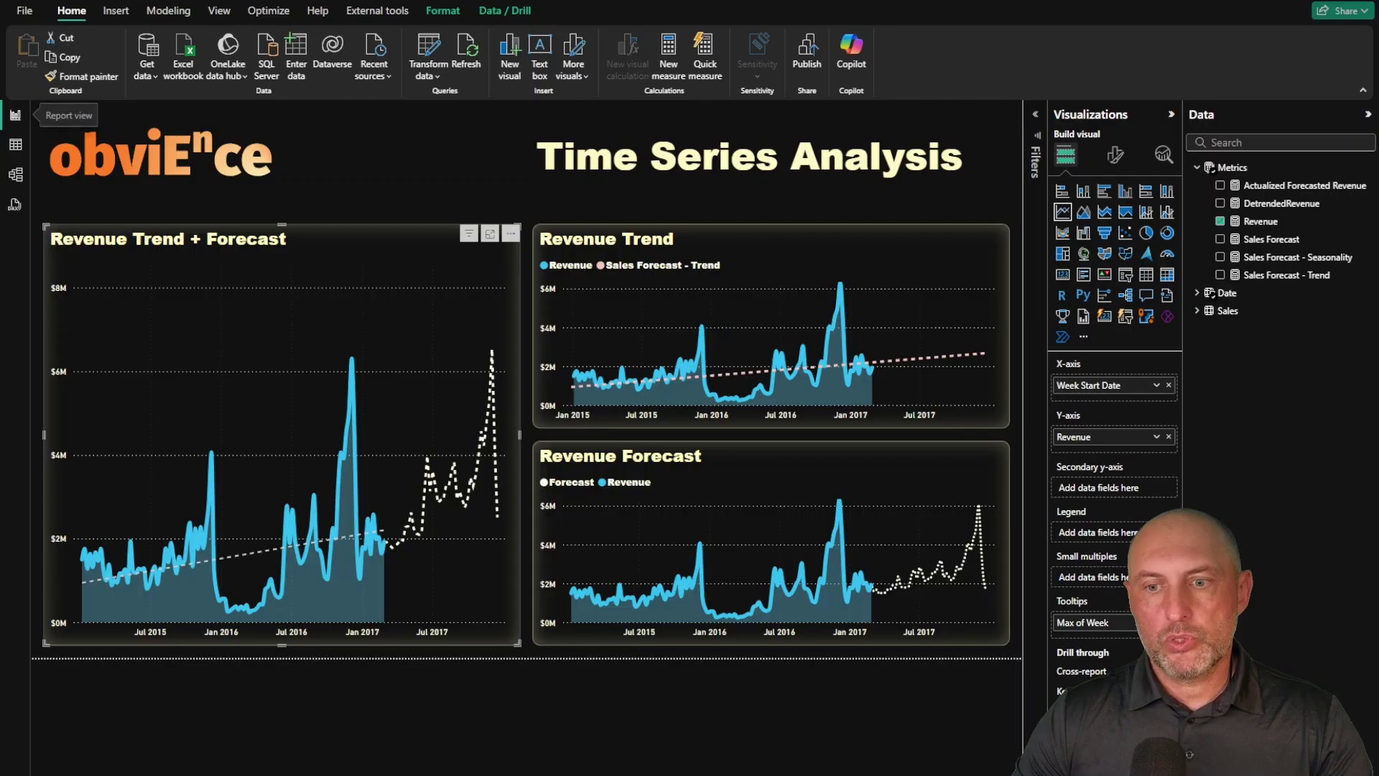
pyautogui.click(441, 757)
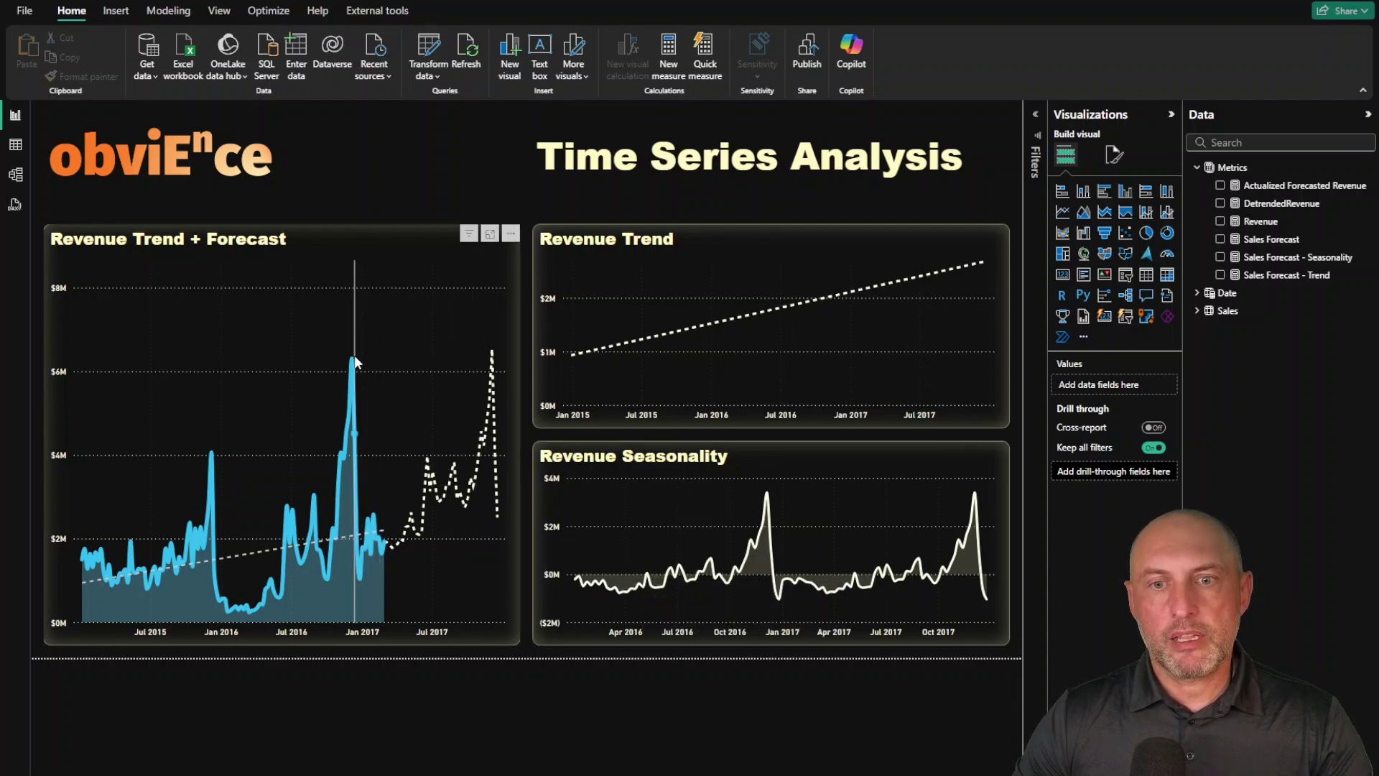
pyautogui.moveTo(353, 361)
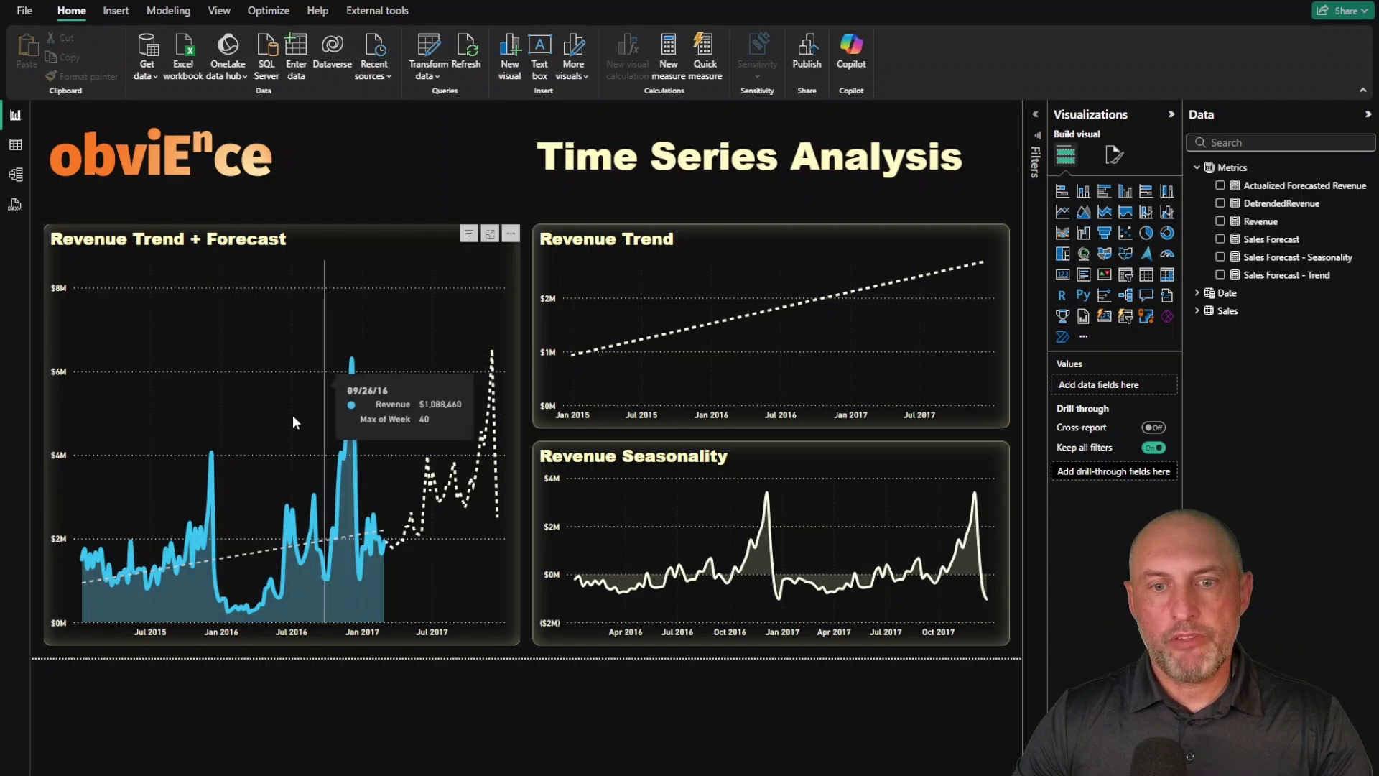
pyautogui.moveTo(211, 453)
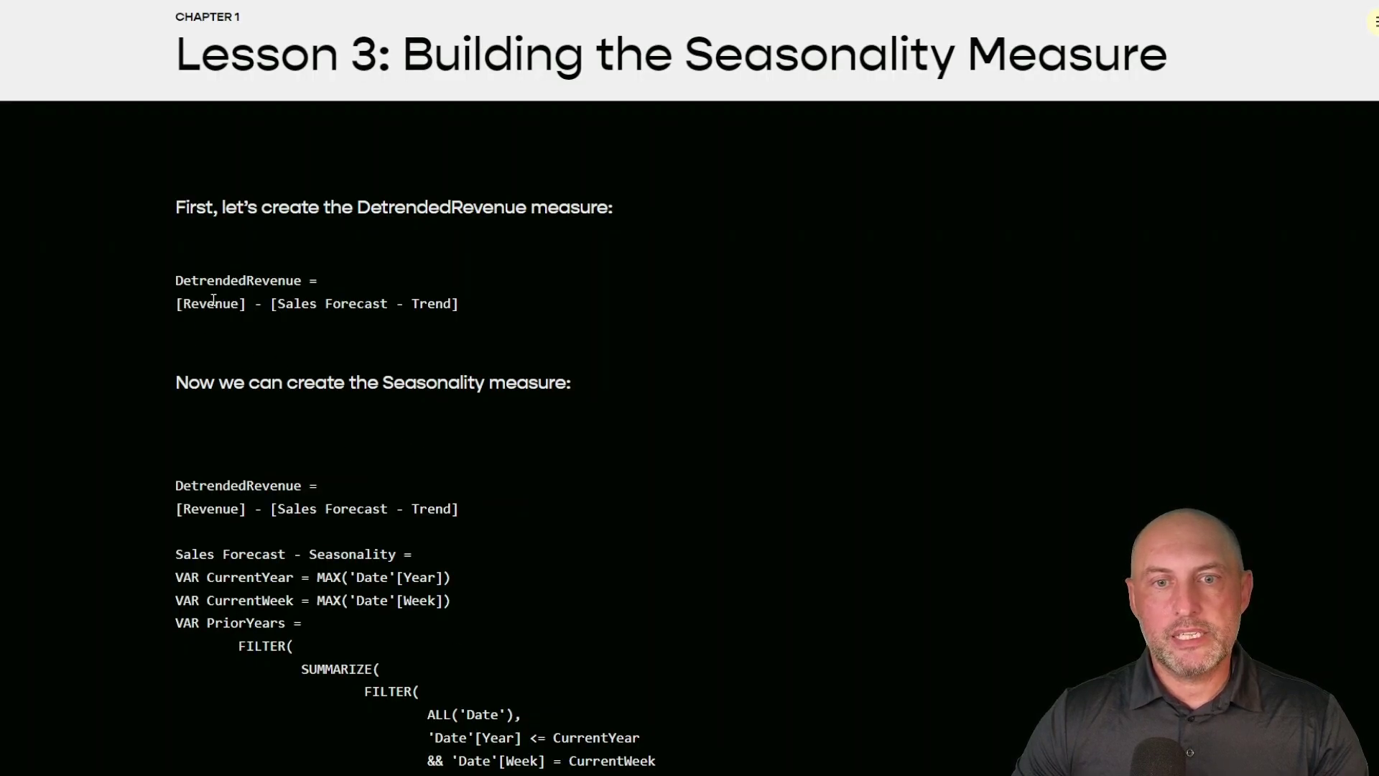
# - Read the DetrendedRevenue definition on the lesson page, which subtracts [Sales Forecast - Trend] from [Revenue]
pyautogui.moveTo(476, 308); pyautogui.dragTo(170, 286)
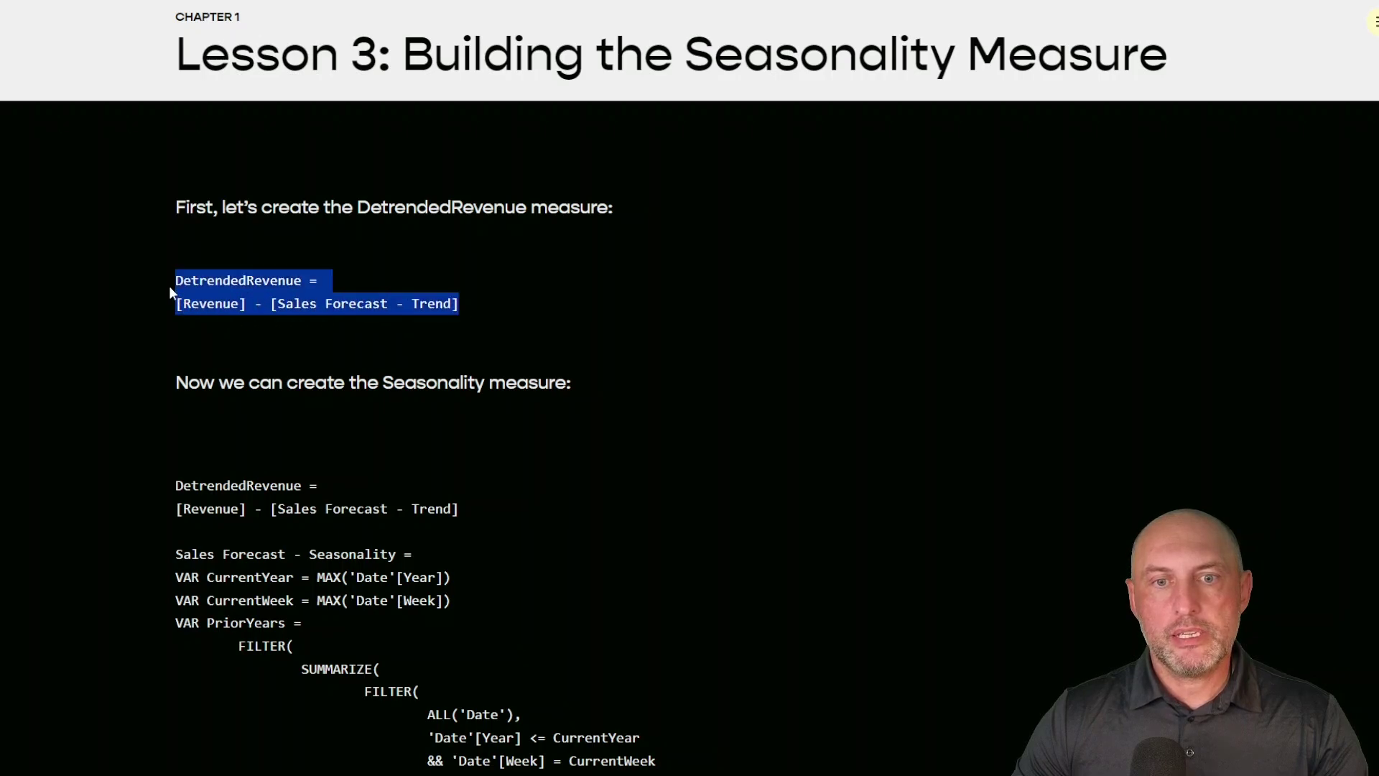
pyautogui.click(293, 324)
pyautogui.moveTo(253, 306); pyautogui.dragTo(178, 308)
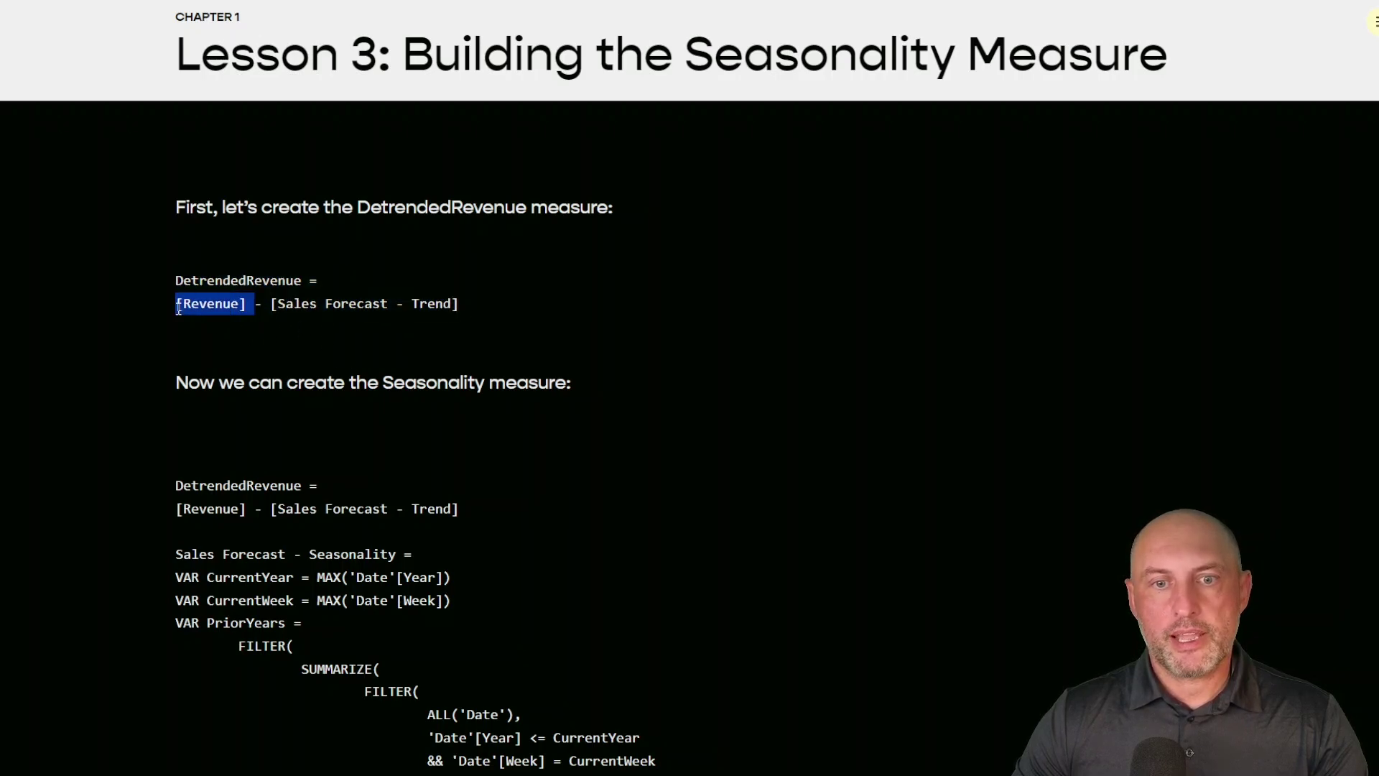
pyautogui.moveTo(471, 307); pyautogui.dragTo(268, 313)
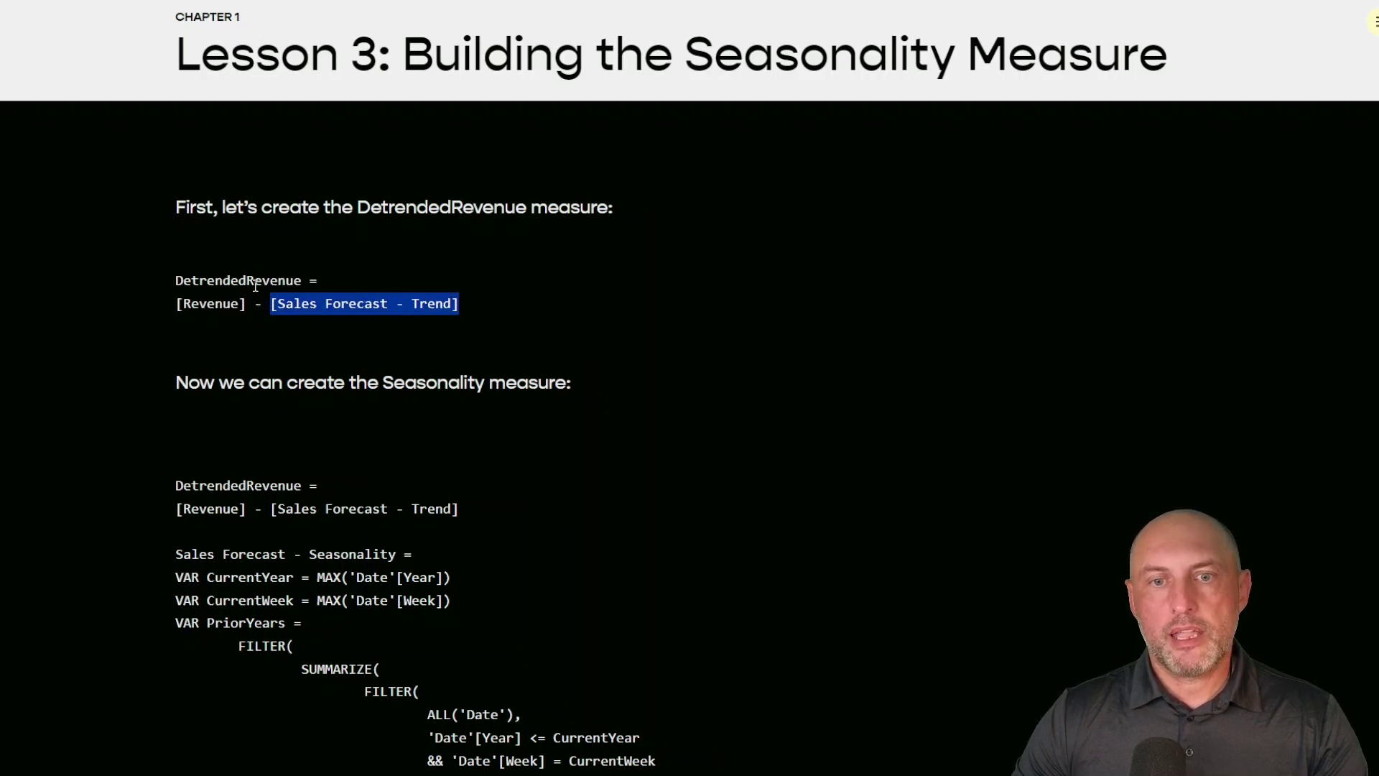
# - Review the Sales Forecast - Seasonality code on the lesson page, then switch to Power BI and enlarge the same measure's formula for reading
pyautogui.scroll(-3, 324, 256)
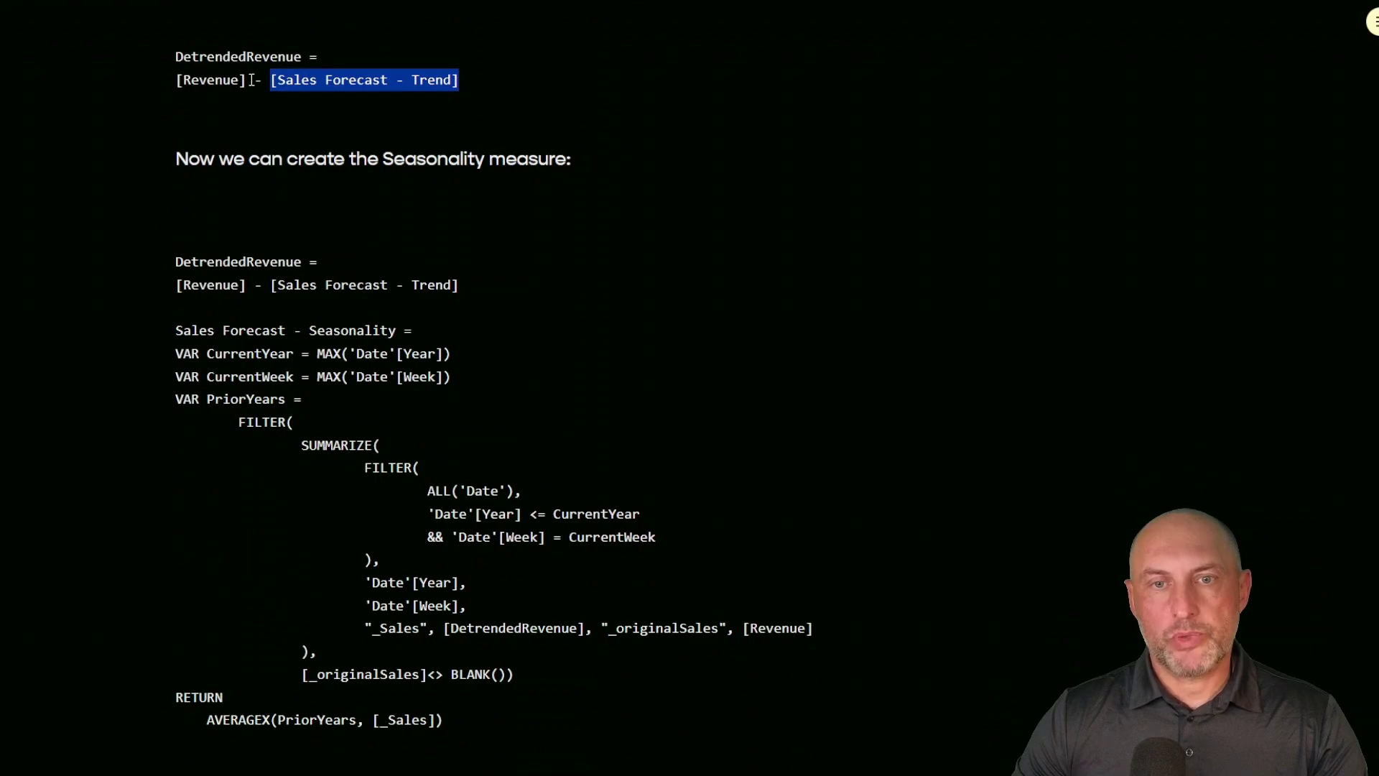
pyautogui.click(393, 331)
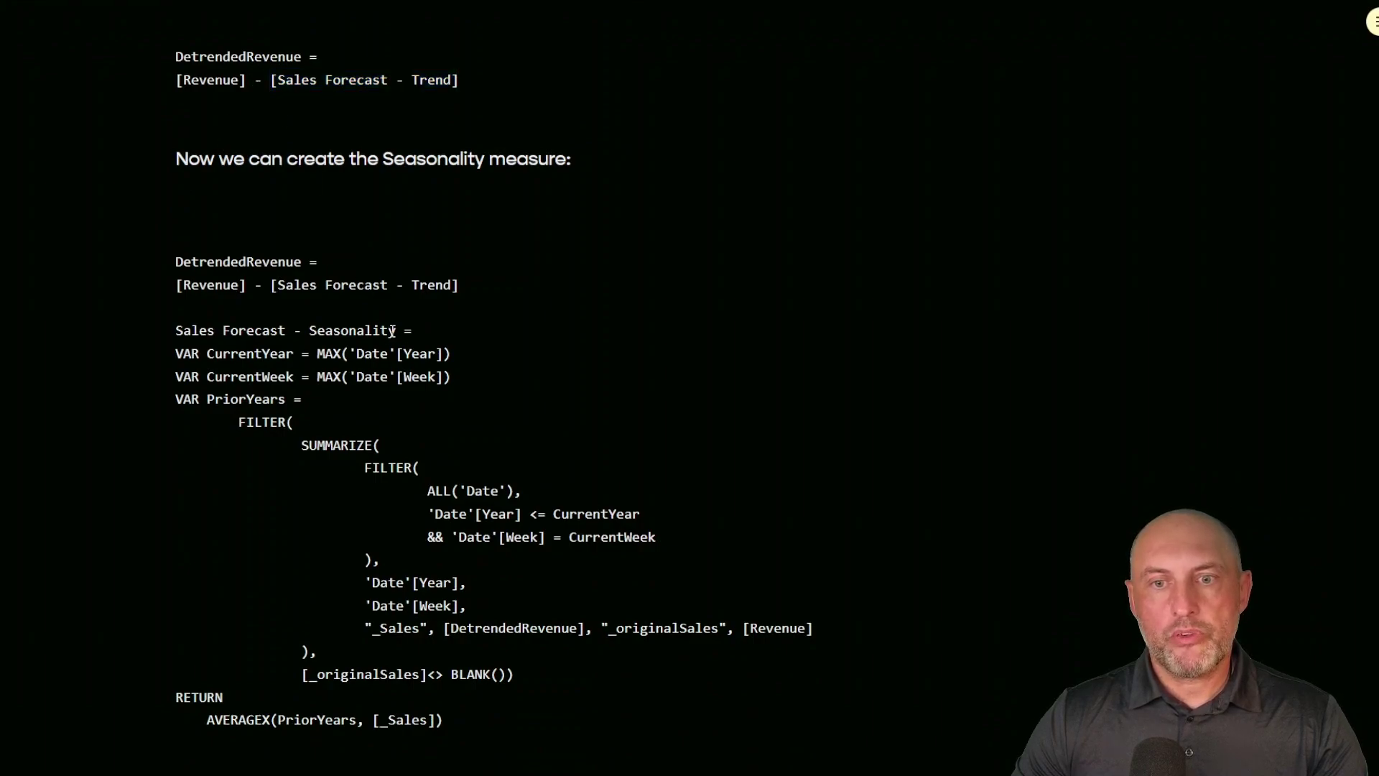
pyautogui.moveTo(392, 331); pyautogui.dragTo(179, 330)
pyautogui.scroll(-4, 567, 440)
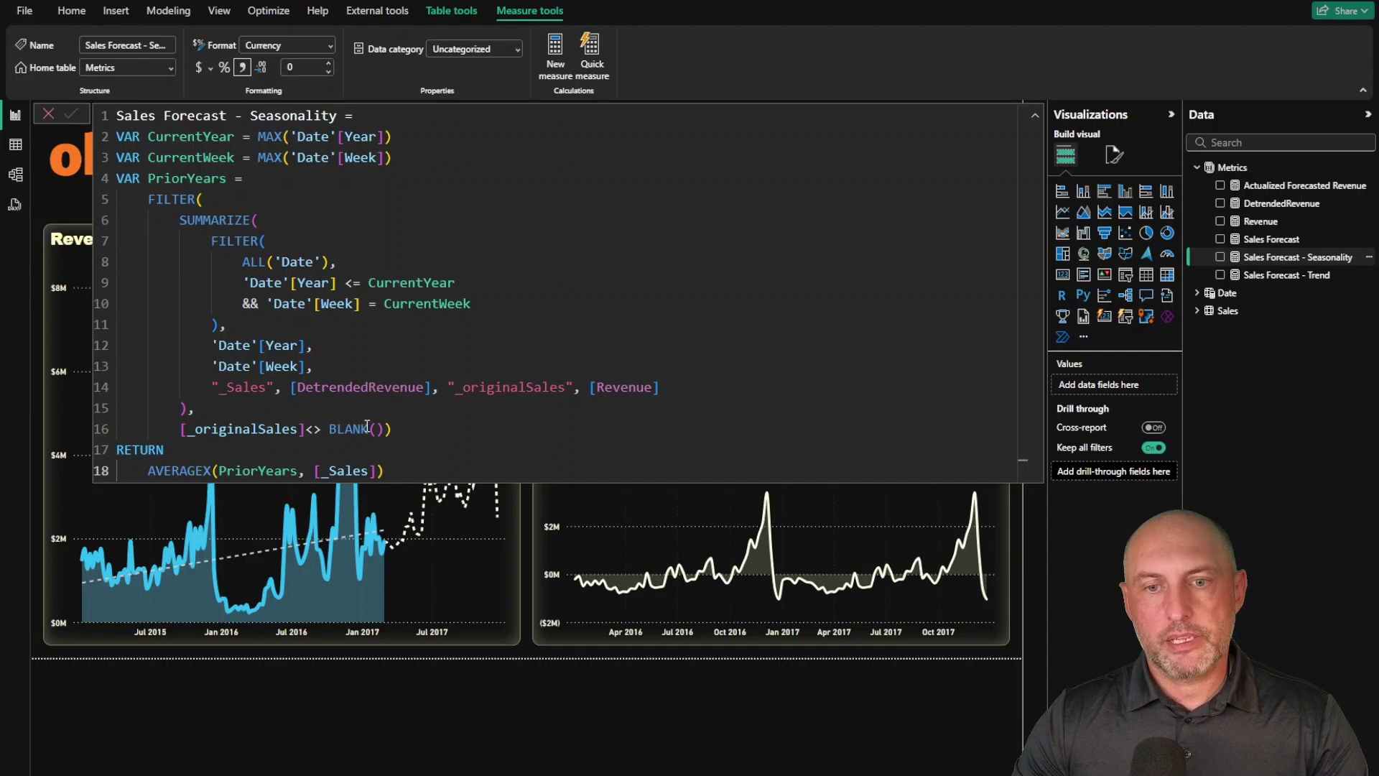
pyautogui.scroll(1, 433, 440)
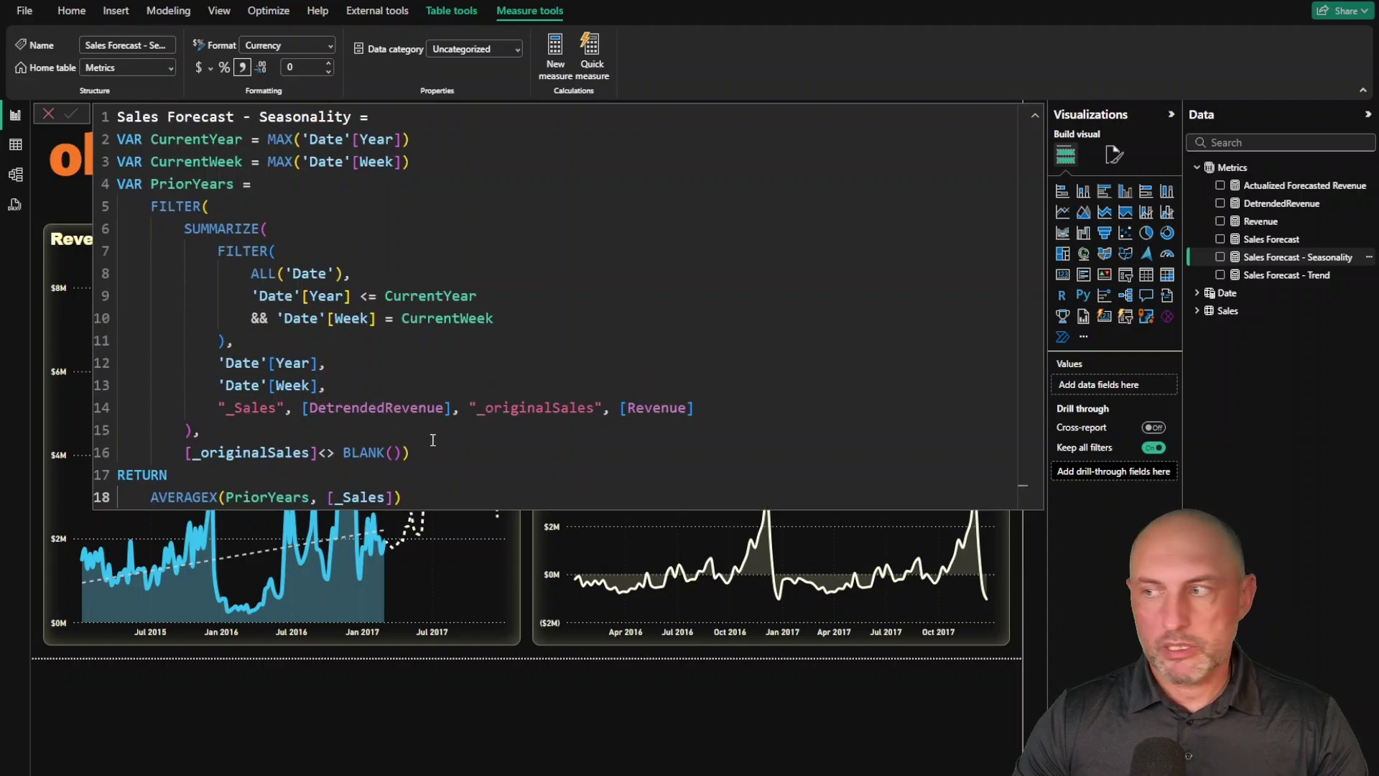
pyautogui.scroll(1, 433, 440)
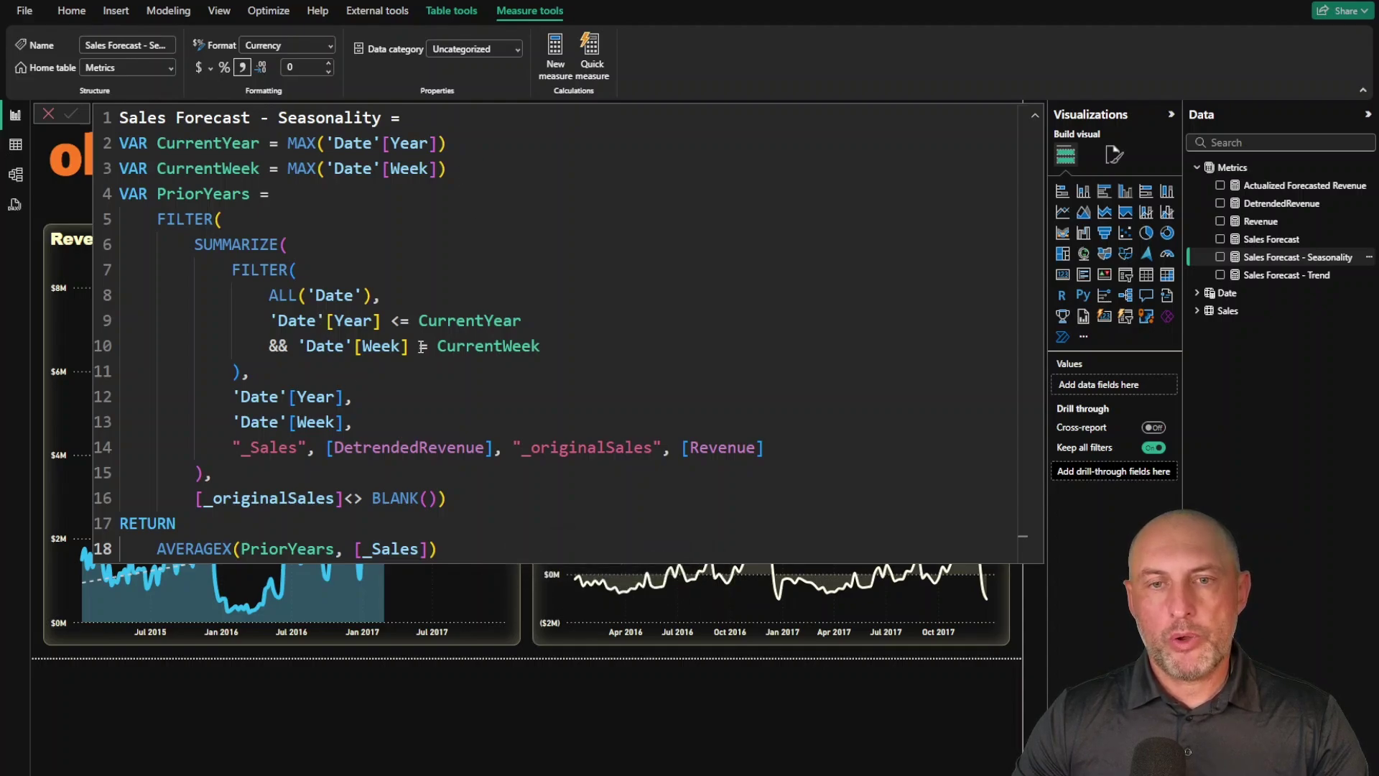
# - Open the DAX query view and review the PriorYears query defined for CurrentYear 2016 and CurrentWeek 50
pyautogui.click(15, 206)
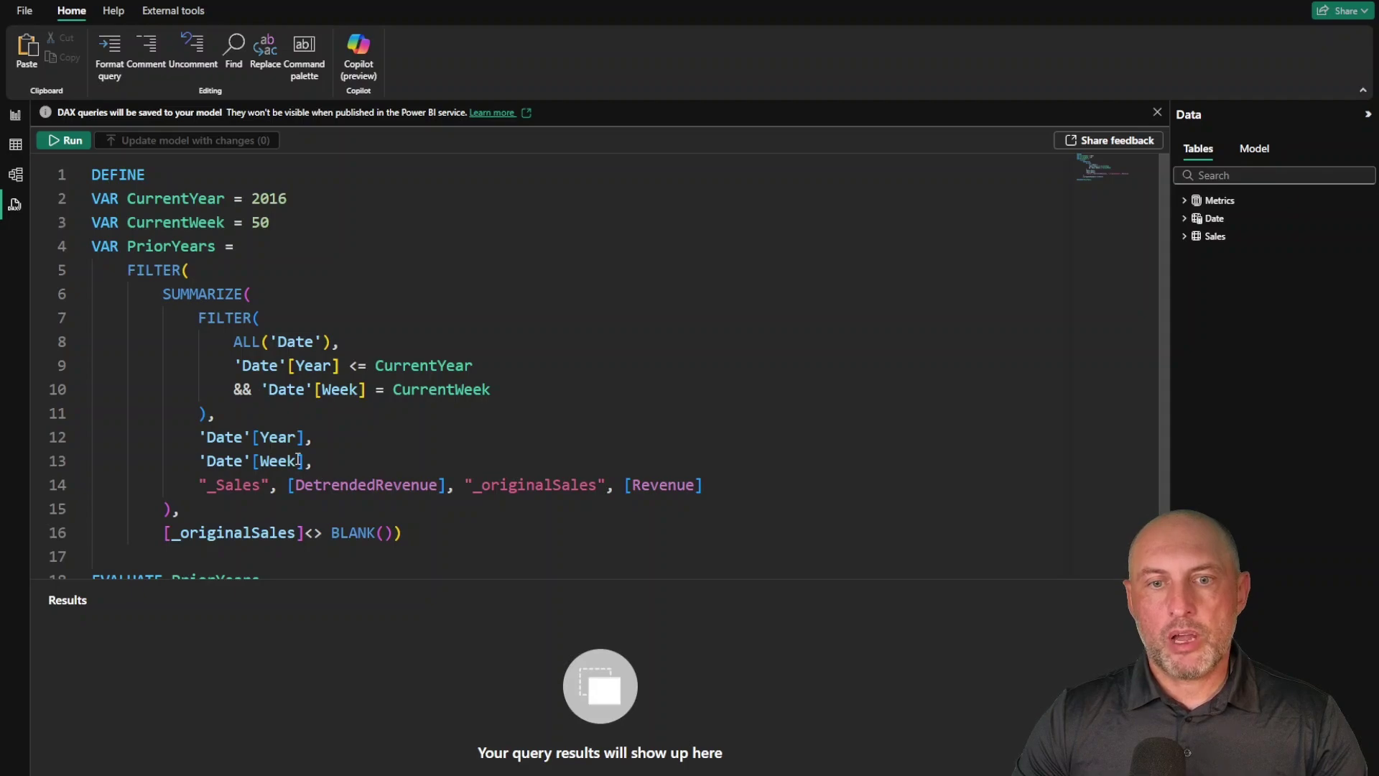
pyautogui.scroll(-1, 290, 458)
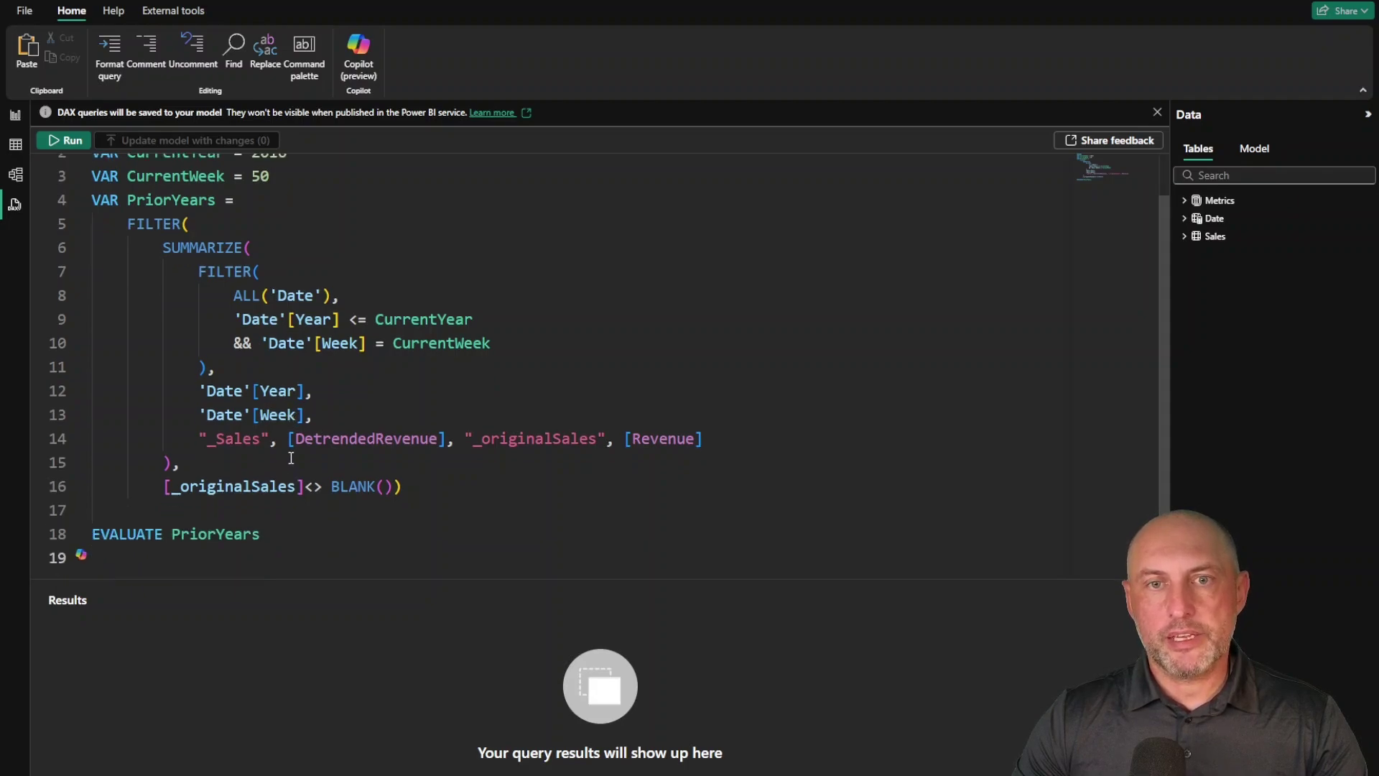
pyautogui.scroll(1, 290, 457)
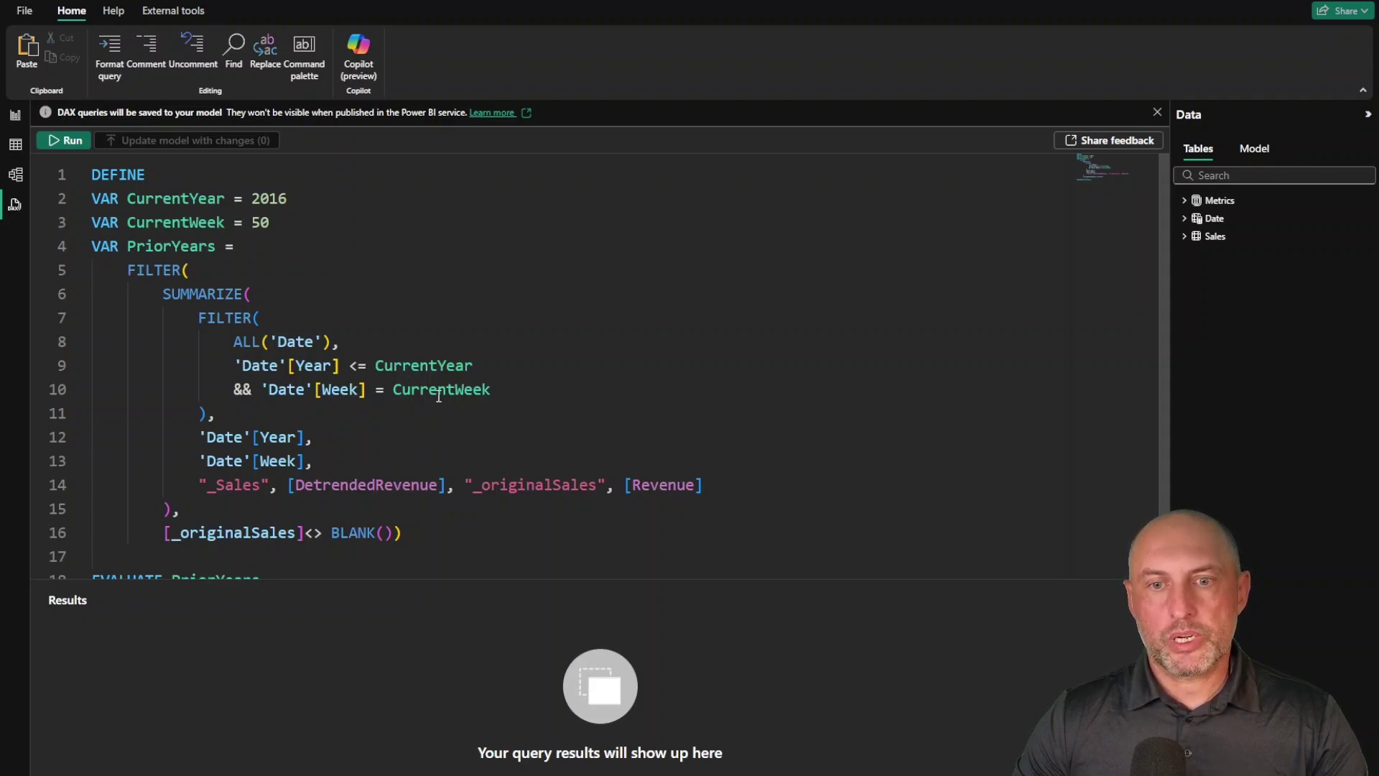
# - Examine the CurrentYear and CurrentWeek filter conditions in PriorYears and run the query that evaluates it
pyautogui.click(476, 367)
pyautogui.moveTo(476, 367); pyautogui.dragTo(348, 367)
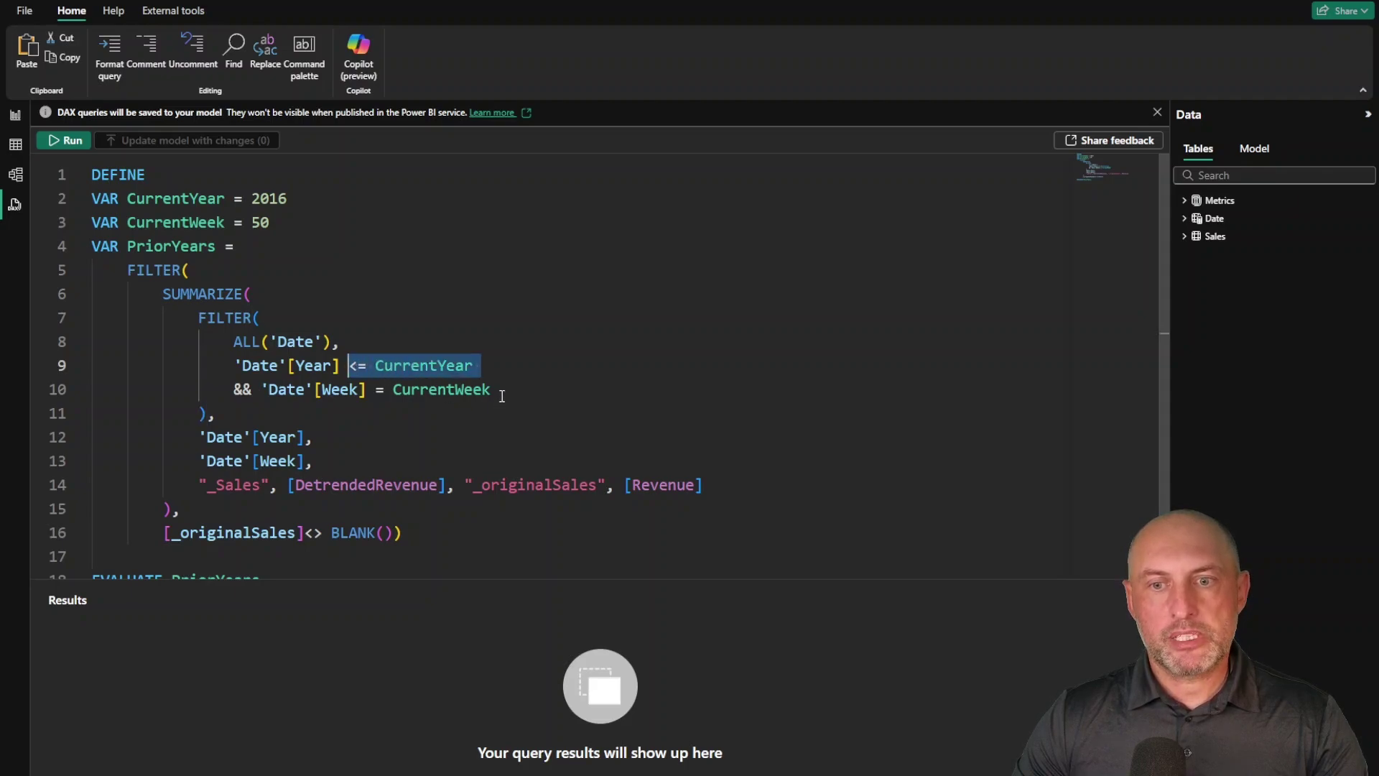
pyautogui.moveTo(491, 391); pyautogui.dragTo(394, 392)
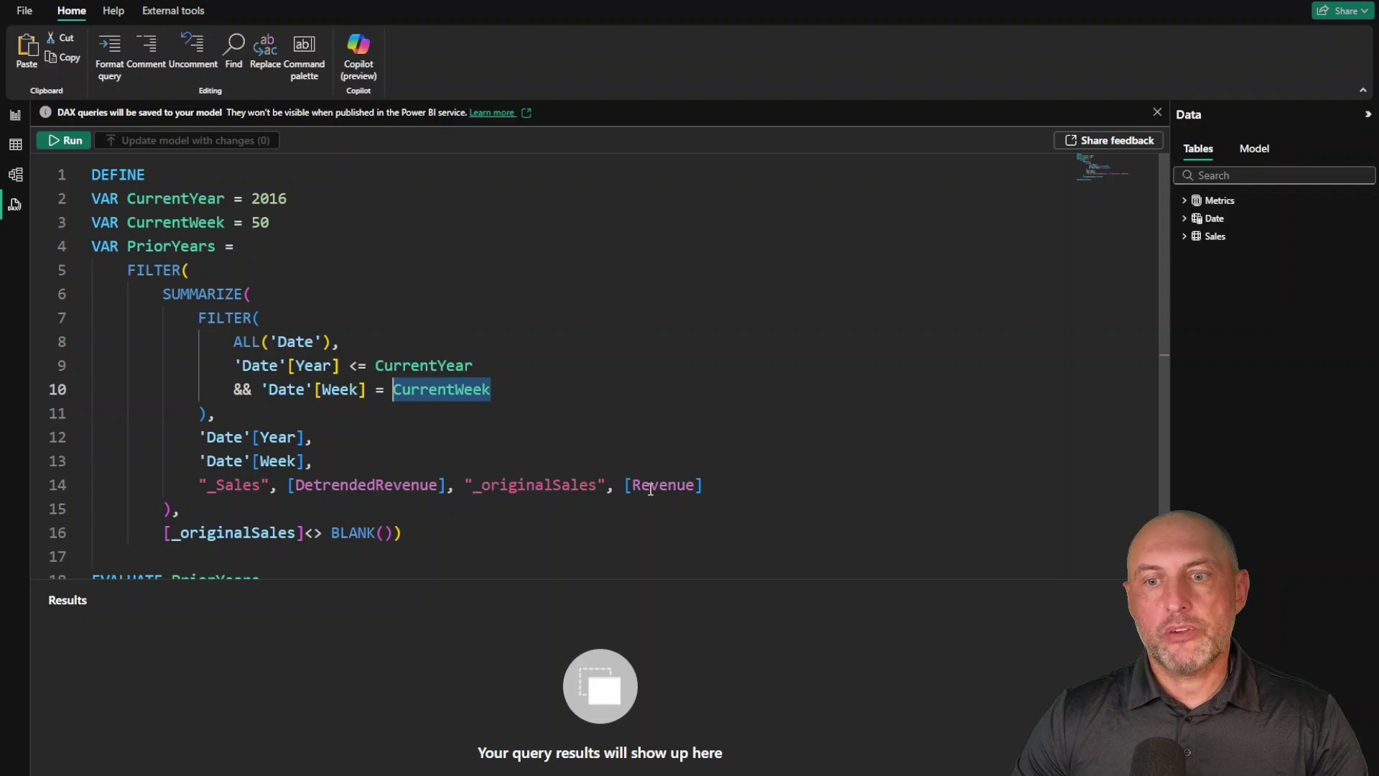
pyautogui.scroll(-1, 726, 492)
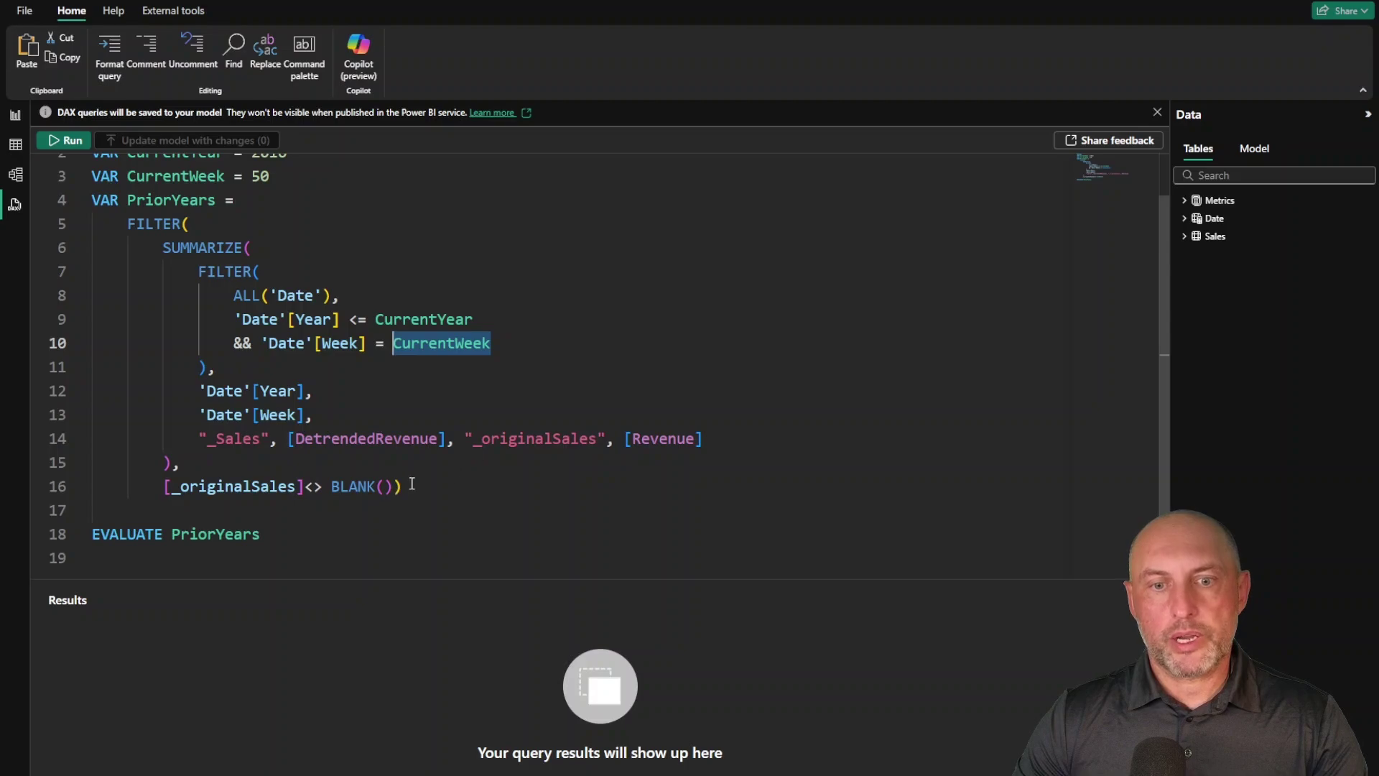
pyautogui.click(63, 142)
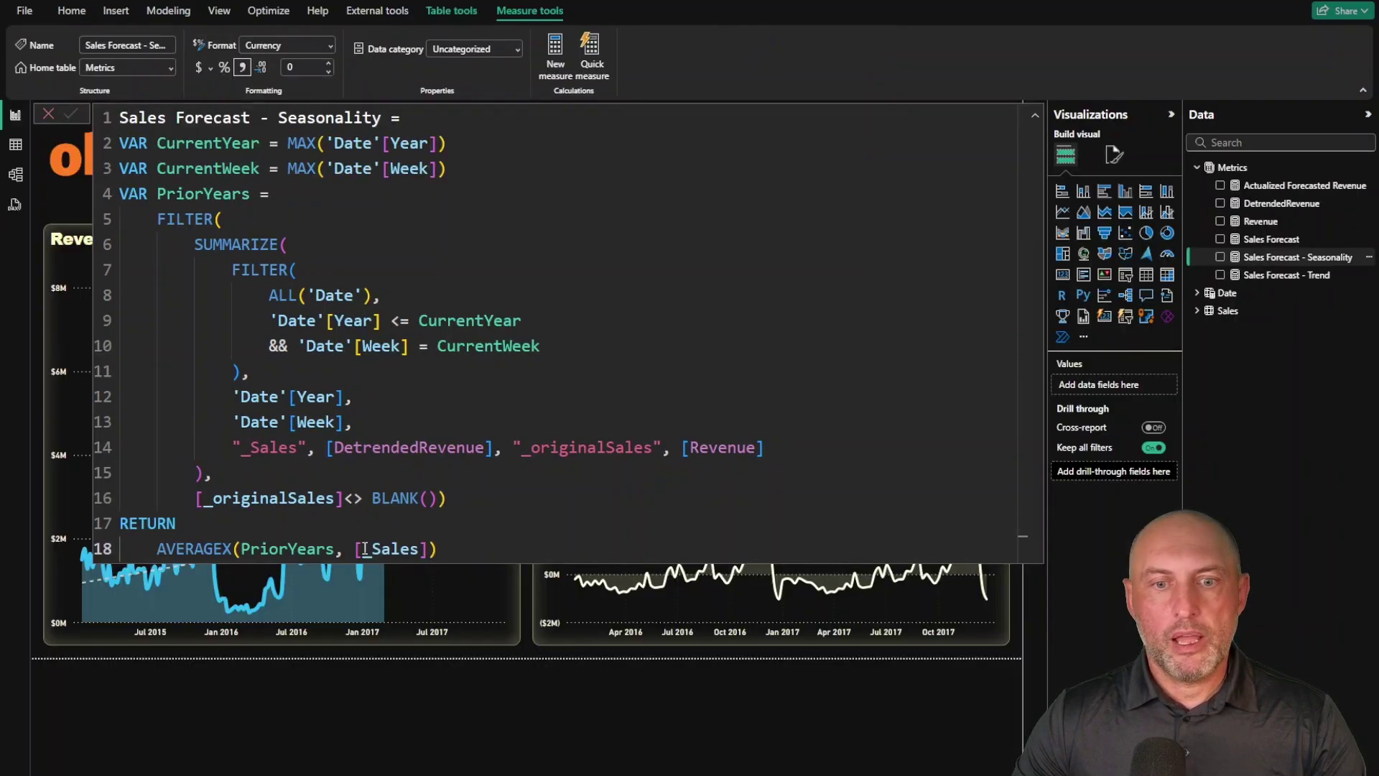
# - Examine the AVERAGEX(PriorYears, [_Sales]) expression in the Seasonality measure and compare it with the Sales Forecast - Trend measure
pyautogui.hotkey('shift', 'Home')
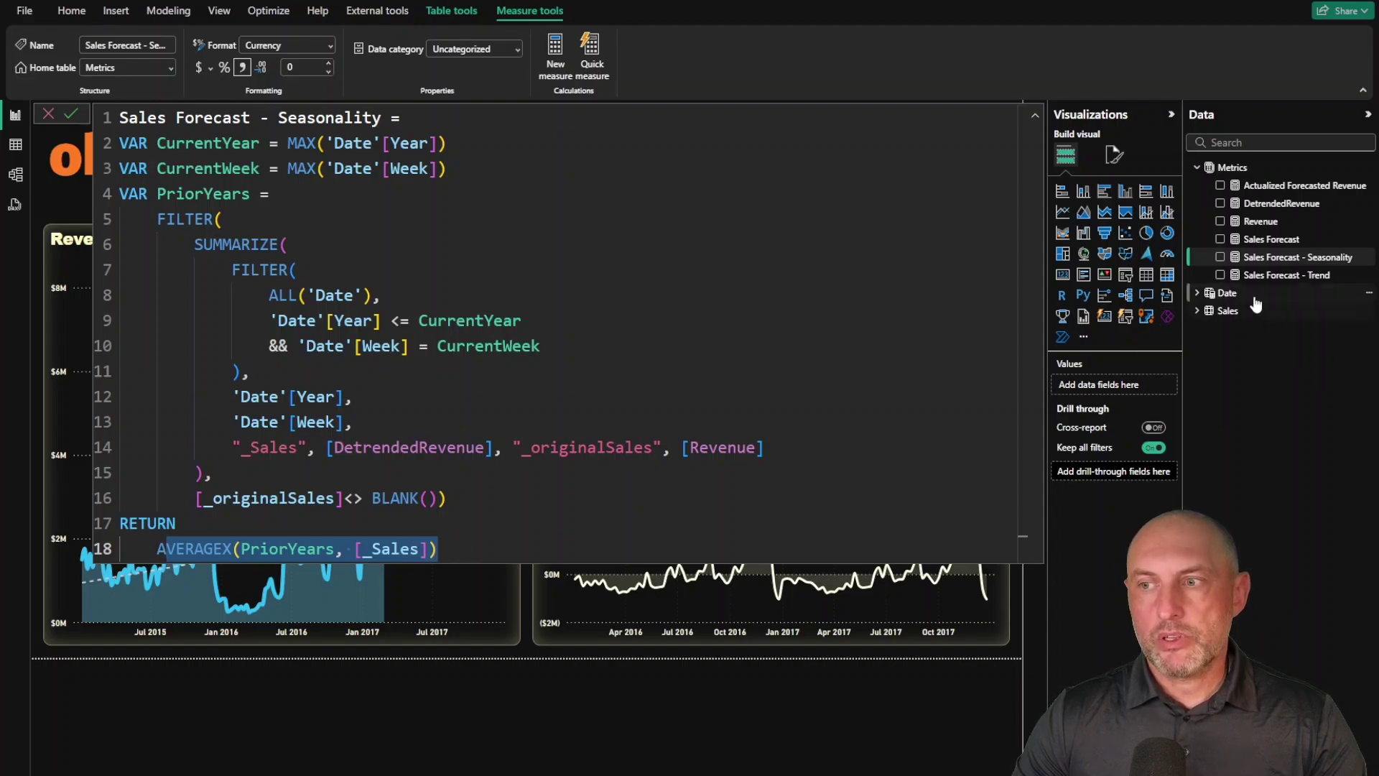
pyautogui.click(1285, 276)
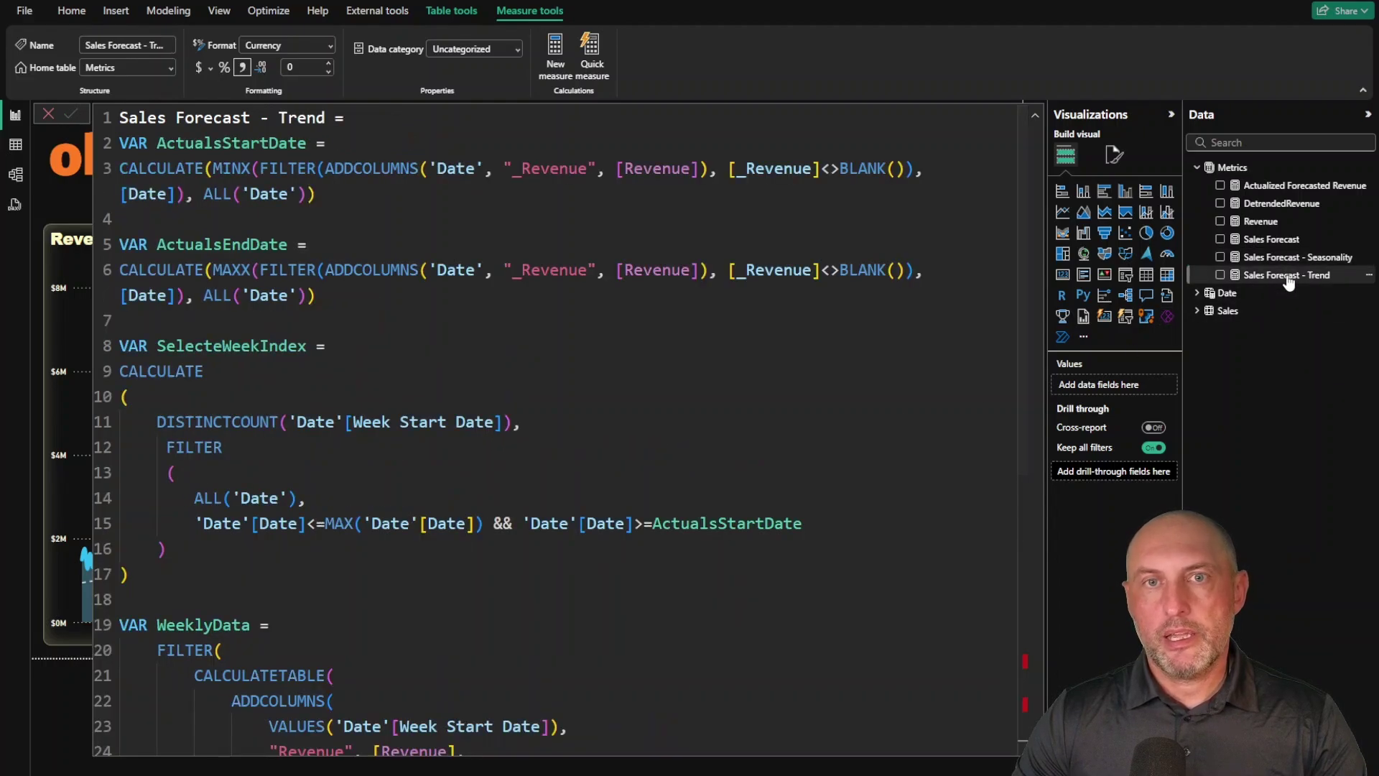
pyautogui.click(1291, 260)
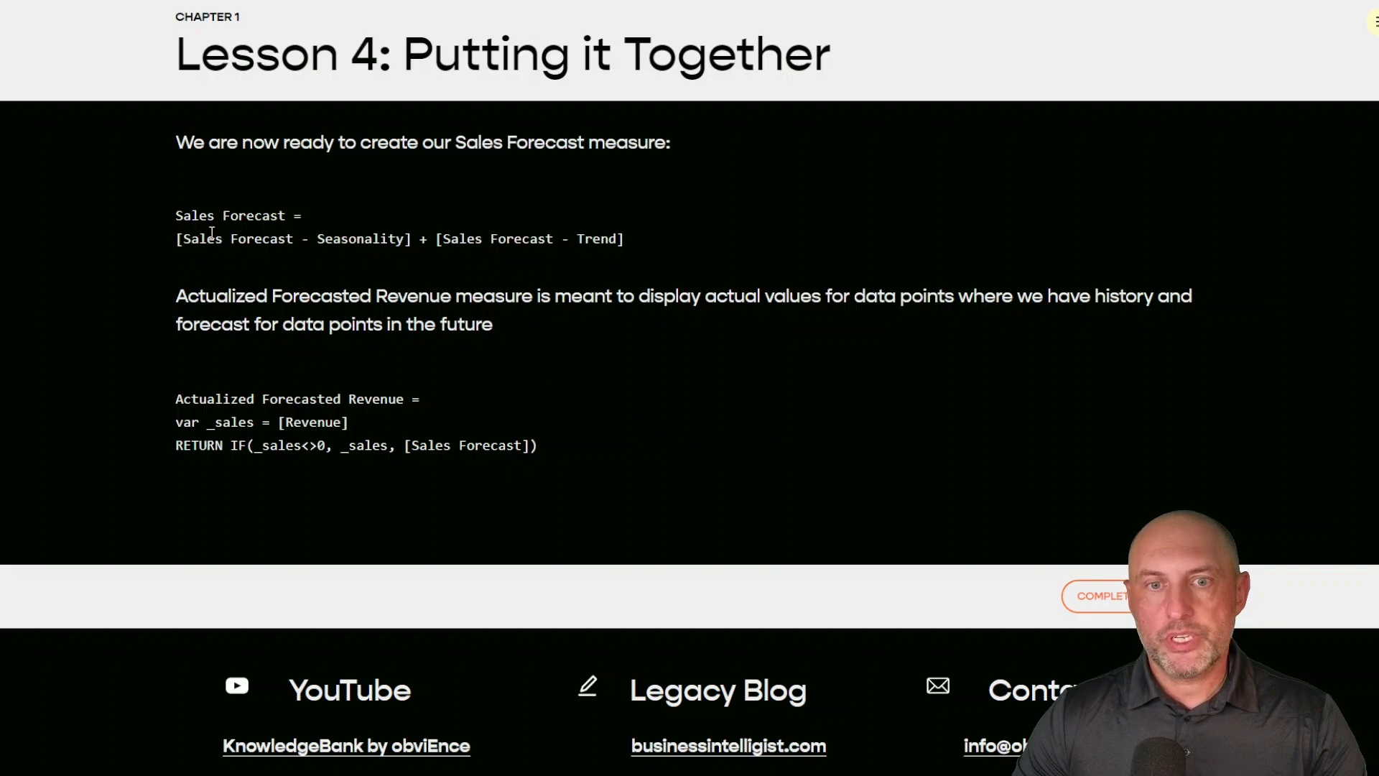
# - Read the Sales Forecast formula on the Lesson 4 page, which adds [Sales Forecast - Seasonality] and [Sales Forecast - Trend]
pyautogui.moveTo(178, 216); pyautogui.dragTo(285, 217)
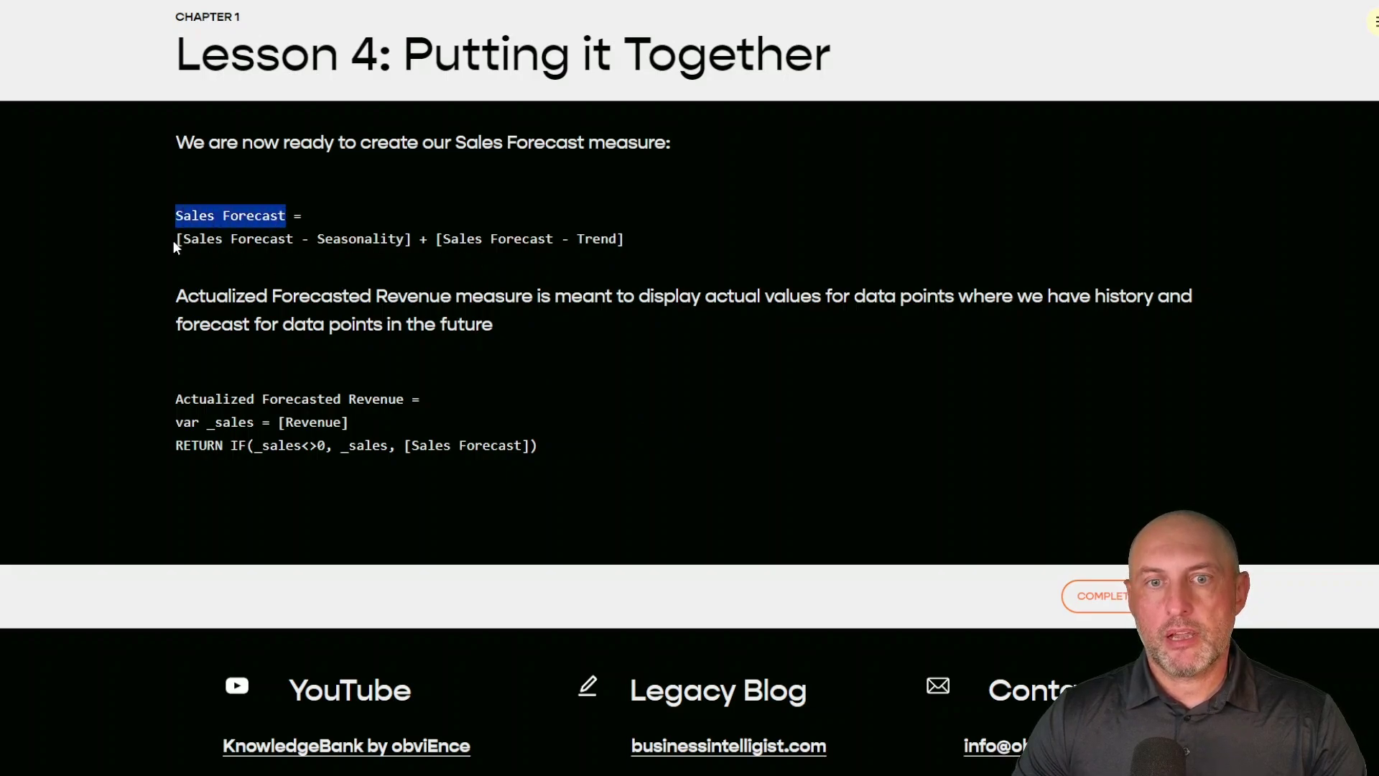
pyautogui.moveTo(172, 240); pyautogui.dragTo(634, 250)
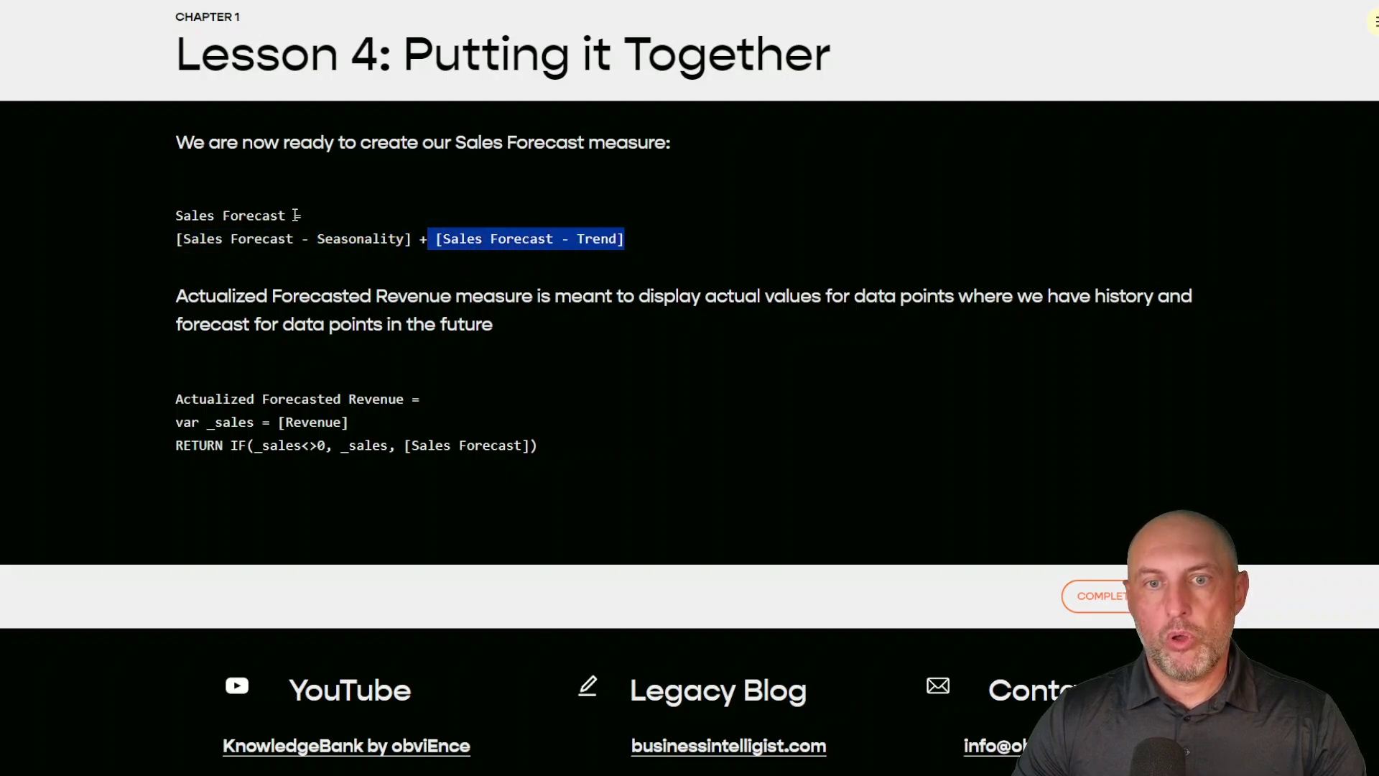
pyautogui.moveTo(295, 215); pyautogui.dragTo(181, 218)
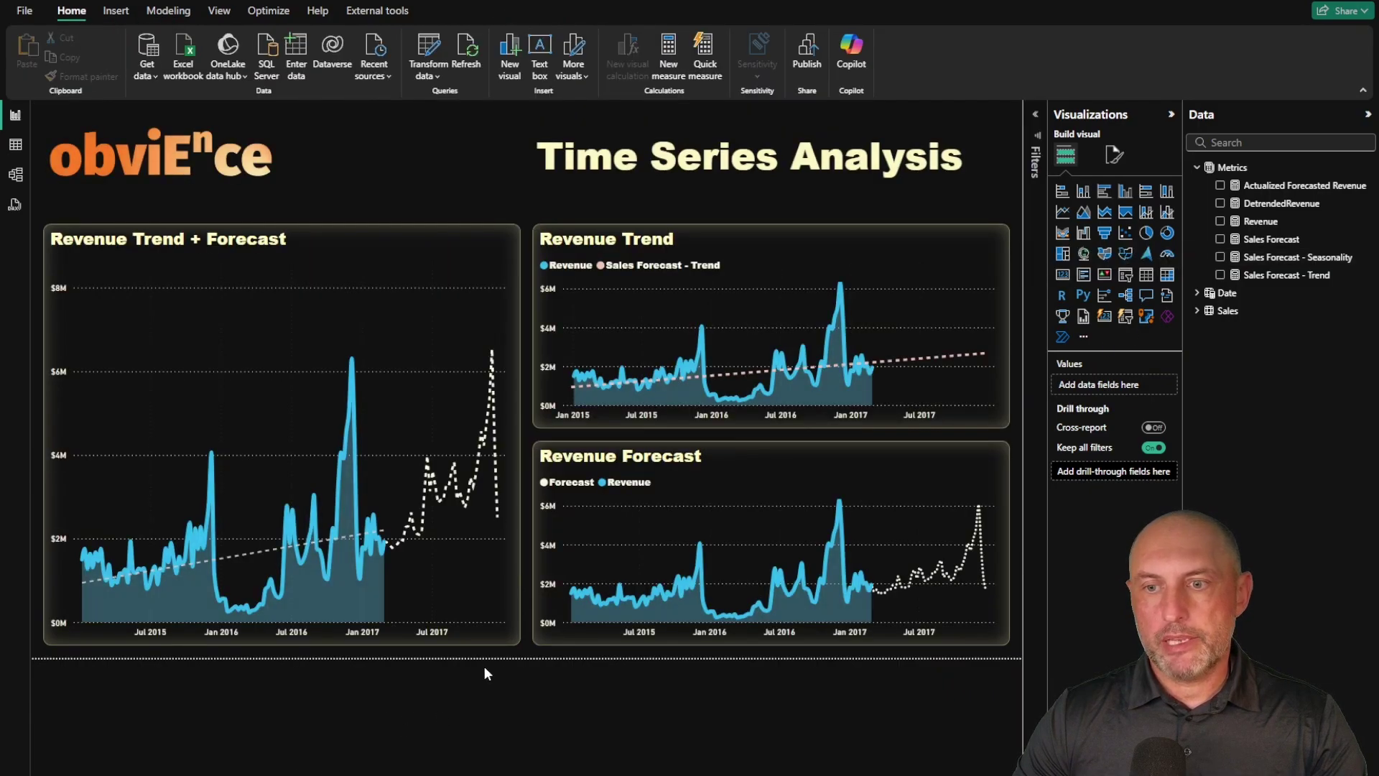
# - Inspect the Revenue Trend chart's fields and the line style, width and color settings of its Sales Forecast - Trend series
pyautogui.click(859, 294)
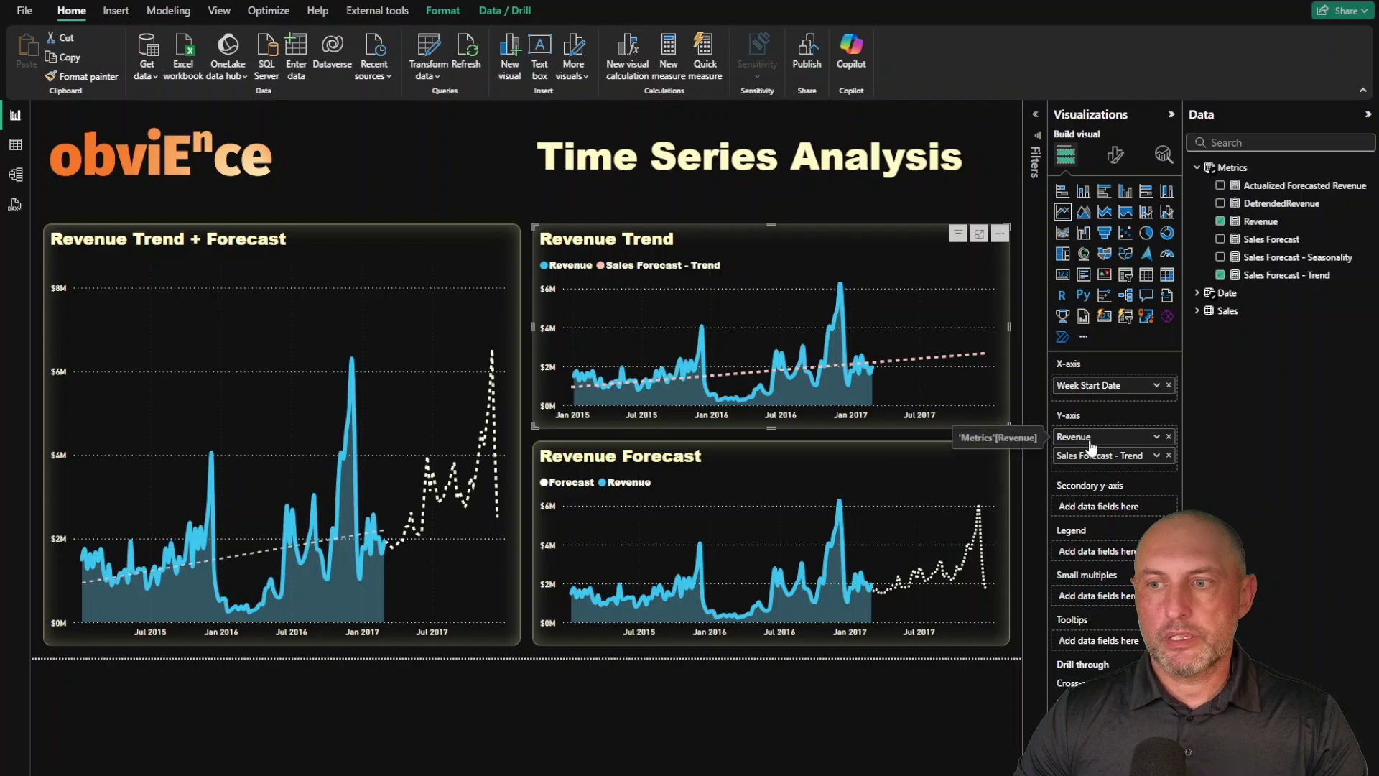
pyautogui.click(1115, 154)
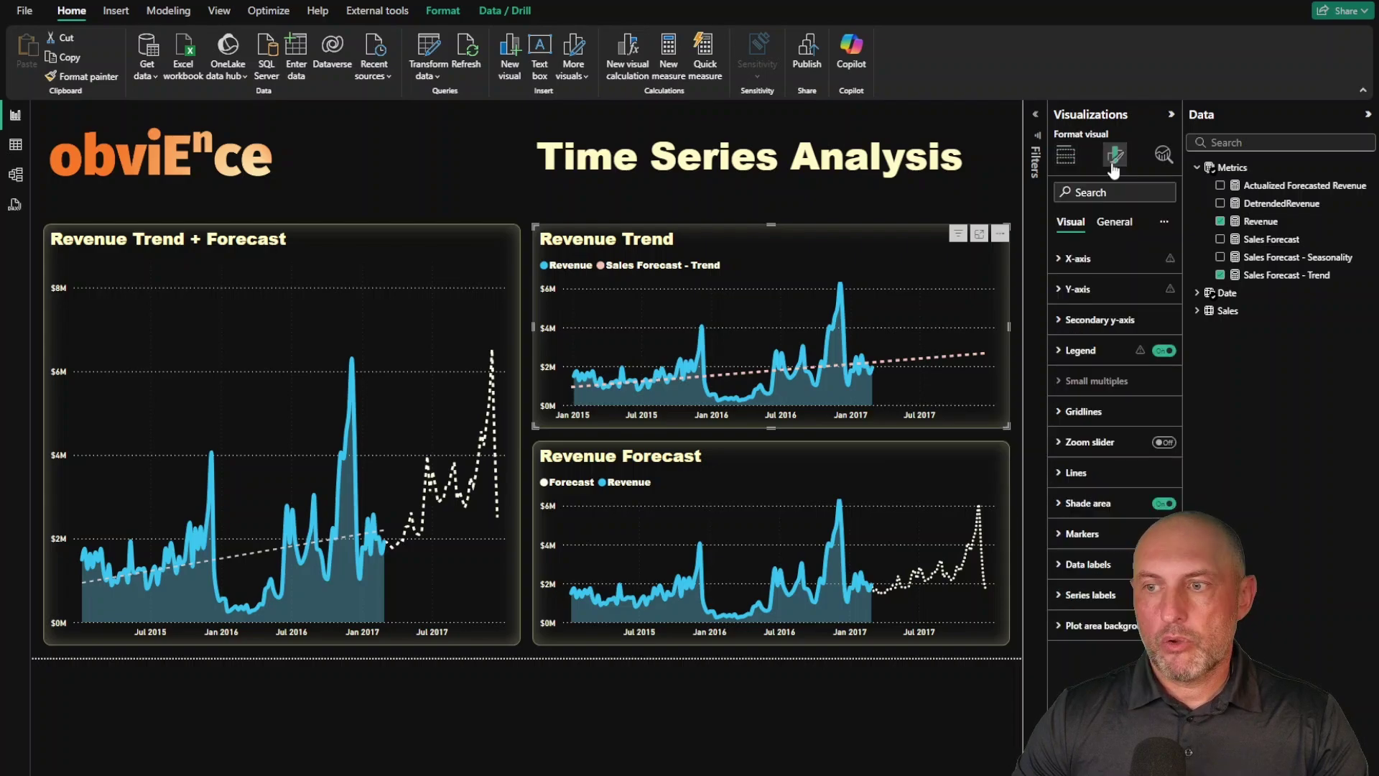
pyautogui.click(1077, 473)
pyautogui.scroll(-3, 1083, 483)
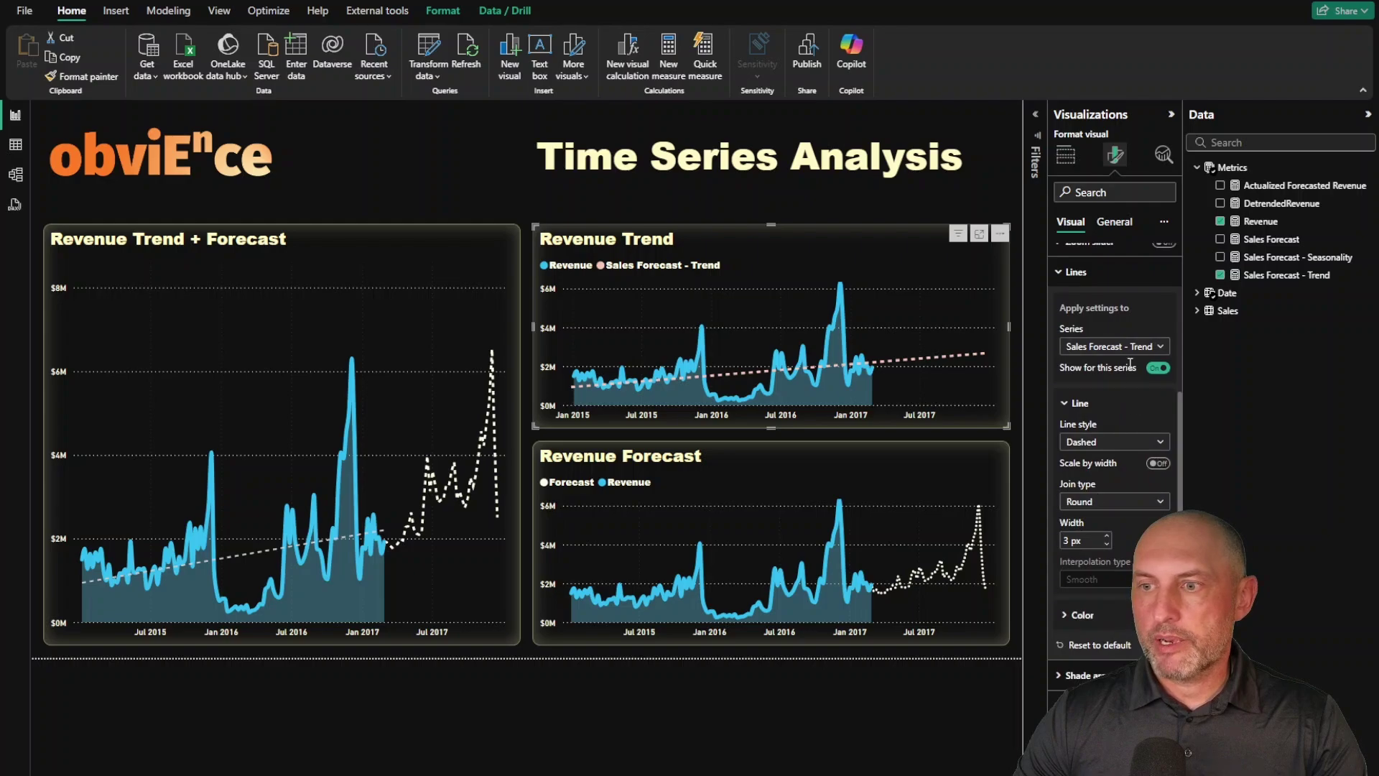
pyautogui.click(1079, 615)
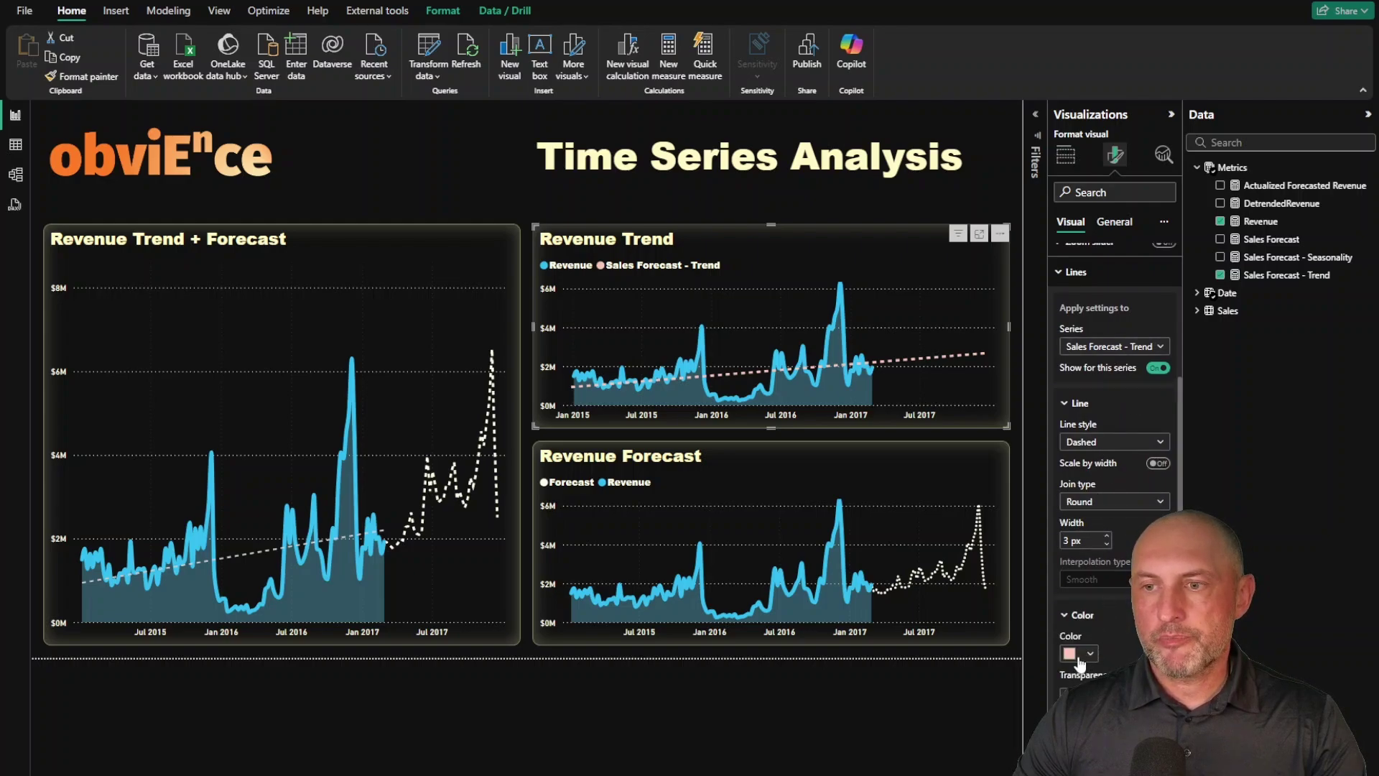
pyautogui.scroll(-2, 1084, 661)
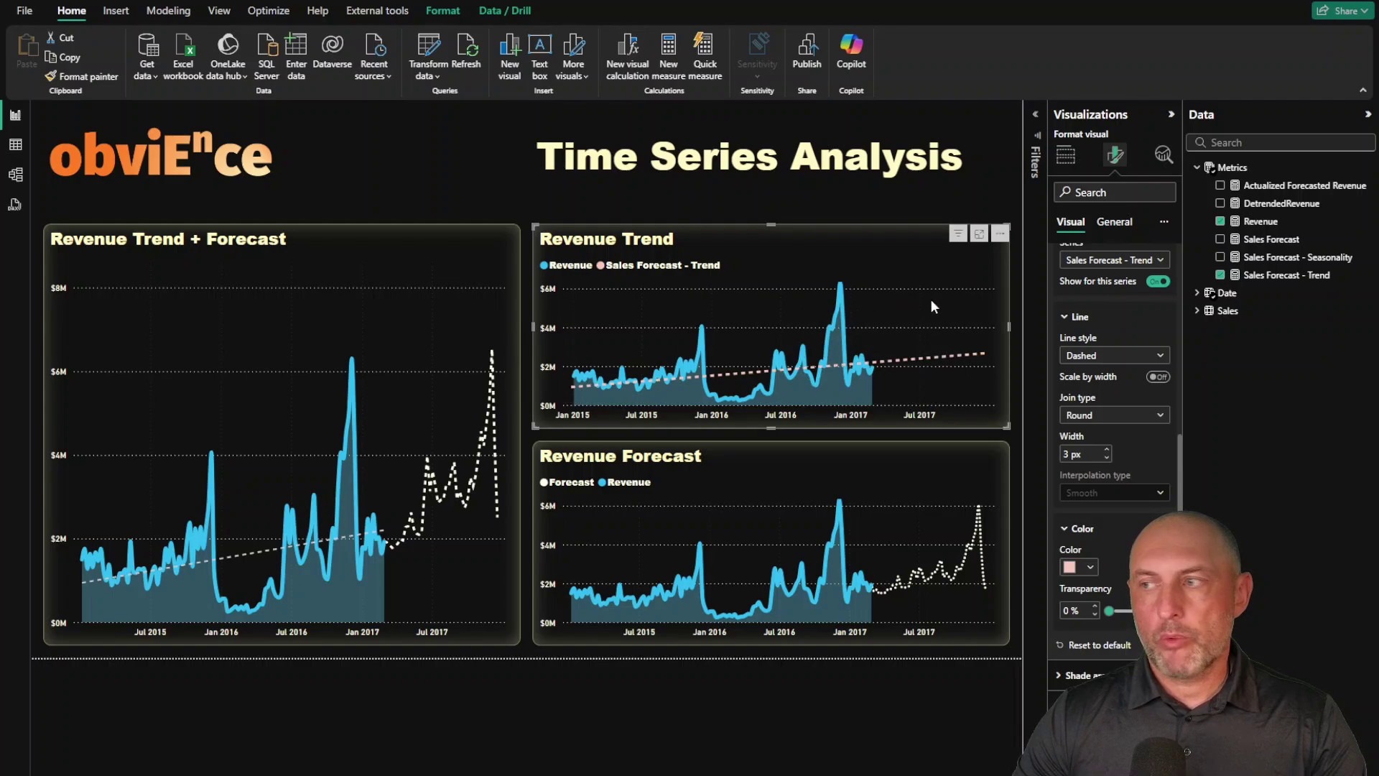
# - Turn on the Revenue Trend chart's built-in trend line and compare it with the Sales Forecast - Trend line, trying an 11 px width
pyautogui.click(1163, 156)
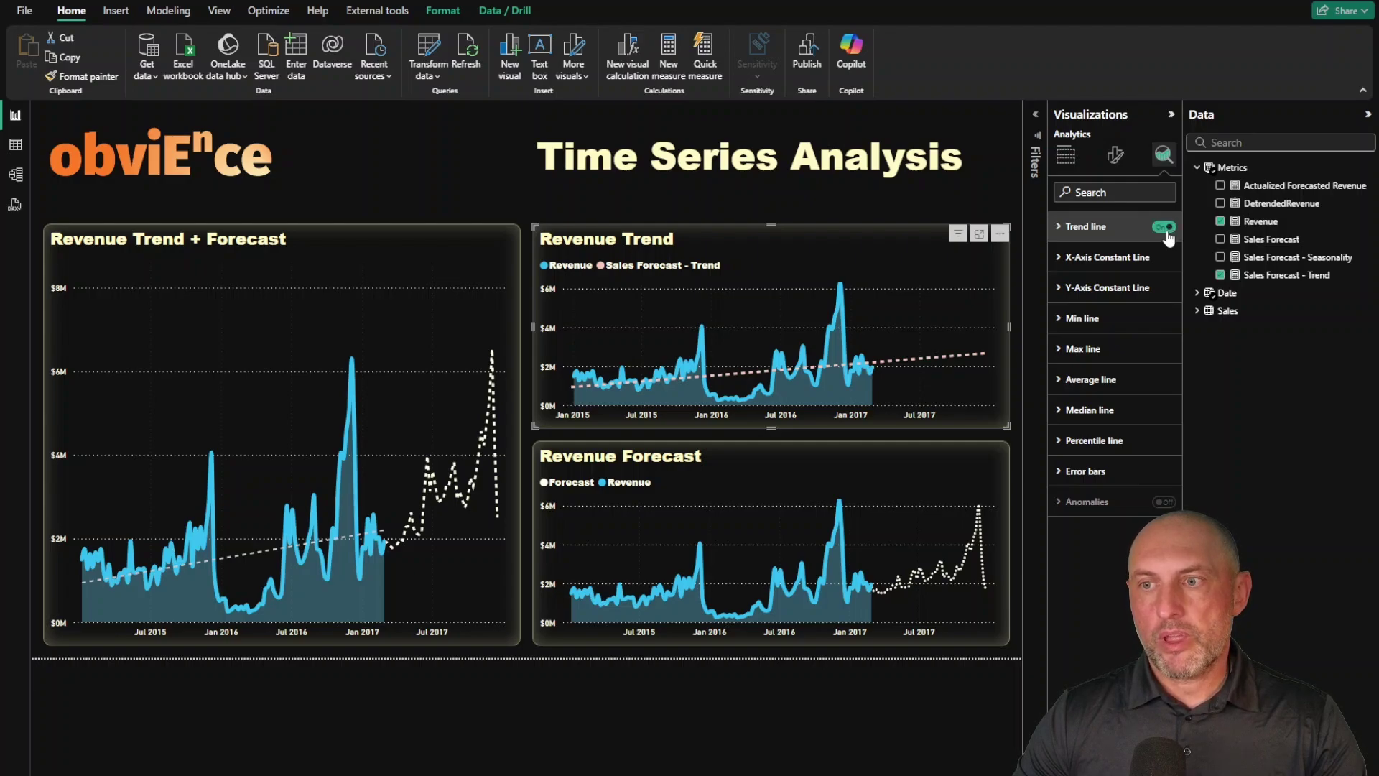
pyautogui.click(1064, 228)
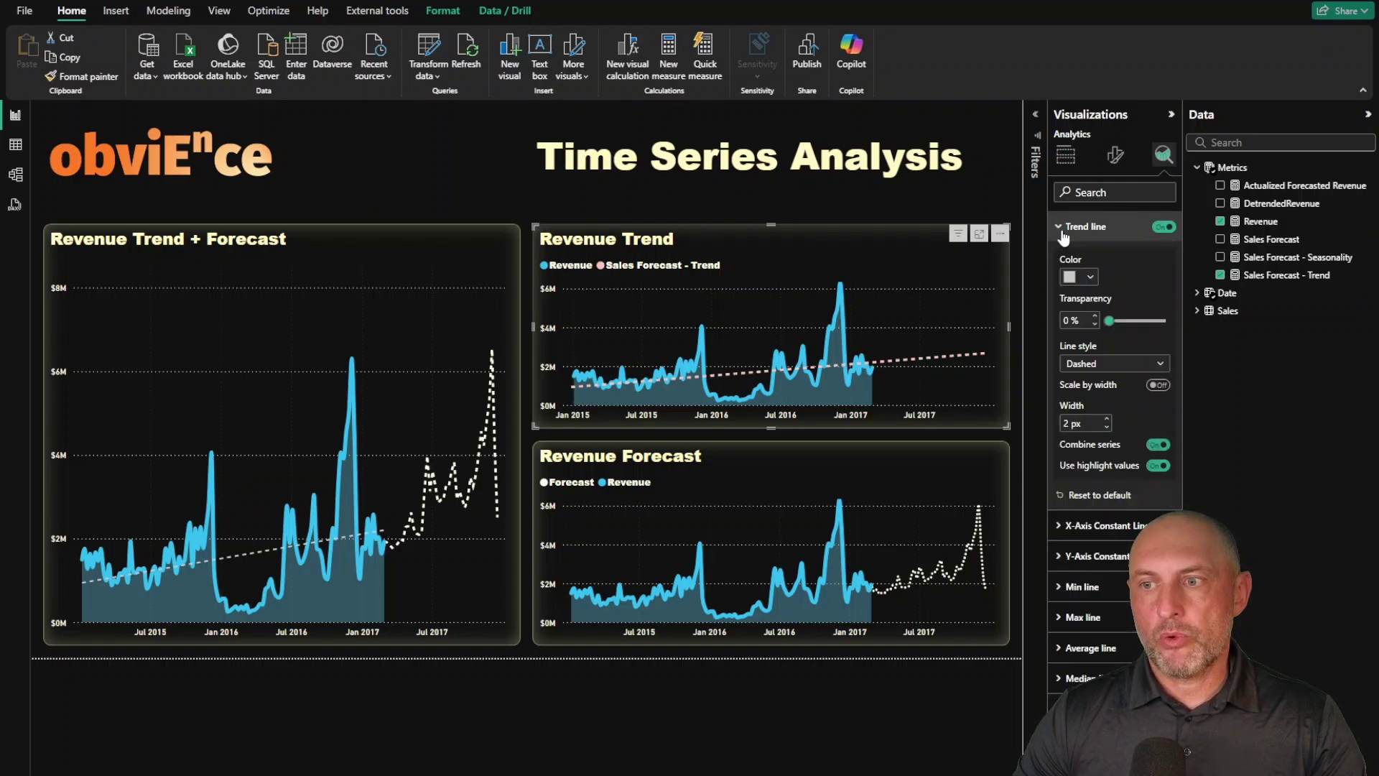
pyautogui.click(1108, 420)
pyautogui.click(1109, 420)
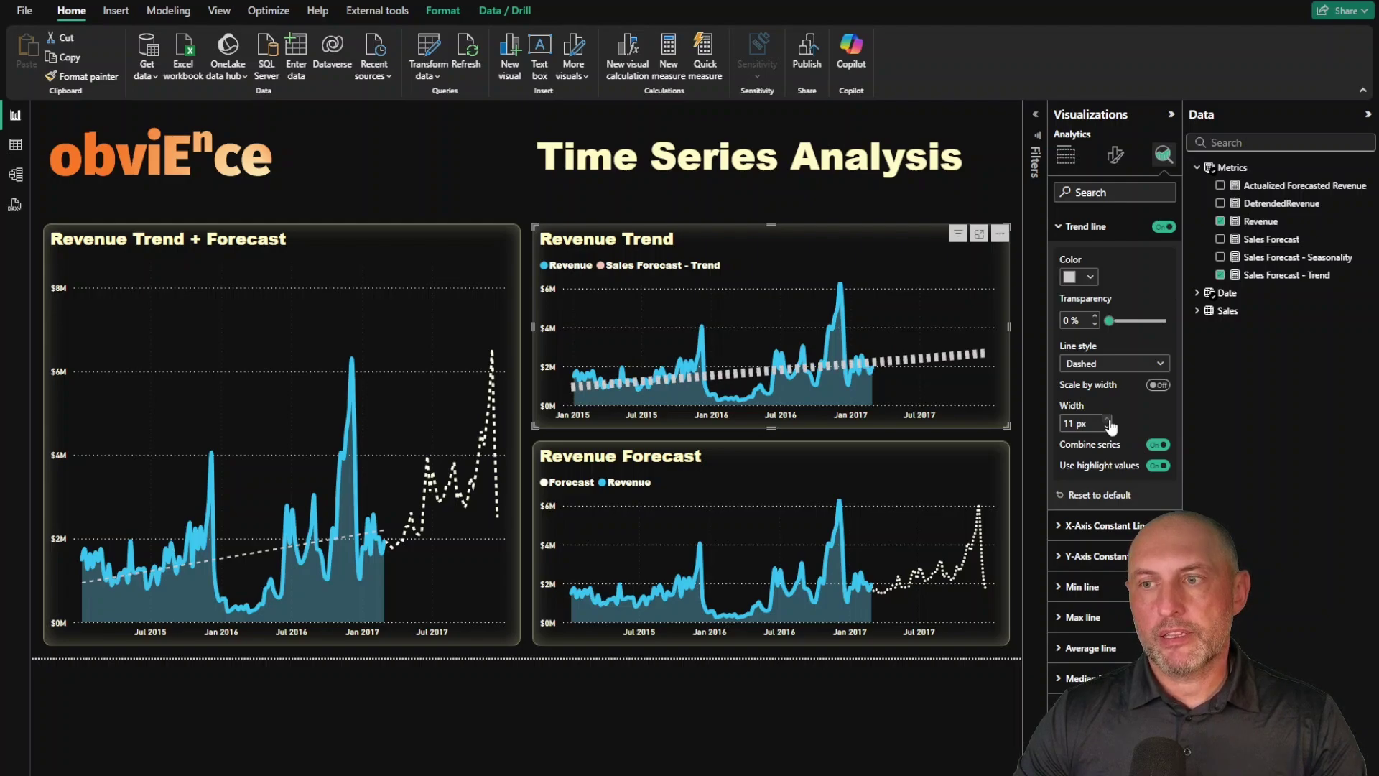
pyautogui.click(1163, 228)
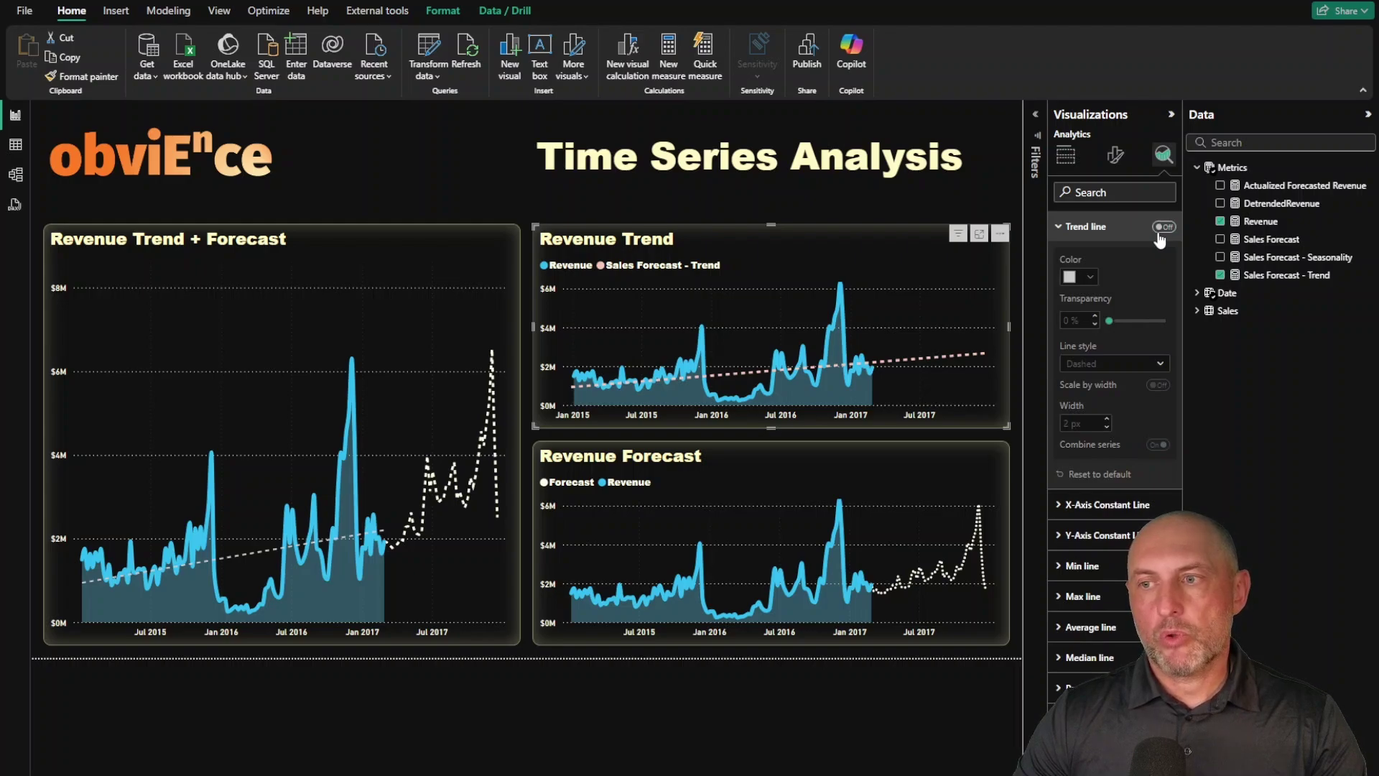
pyautogui.click(1163, 228)
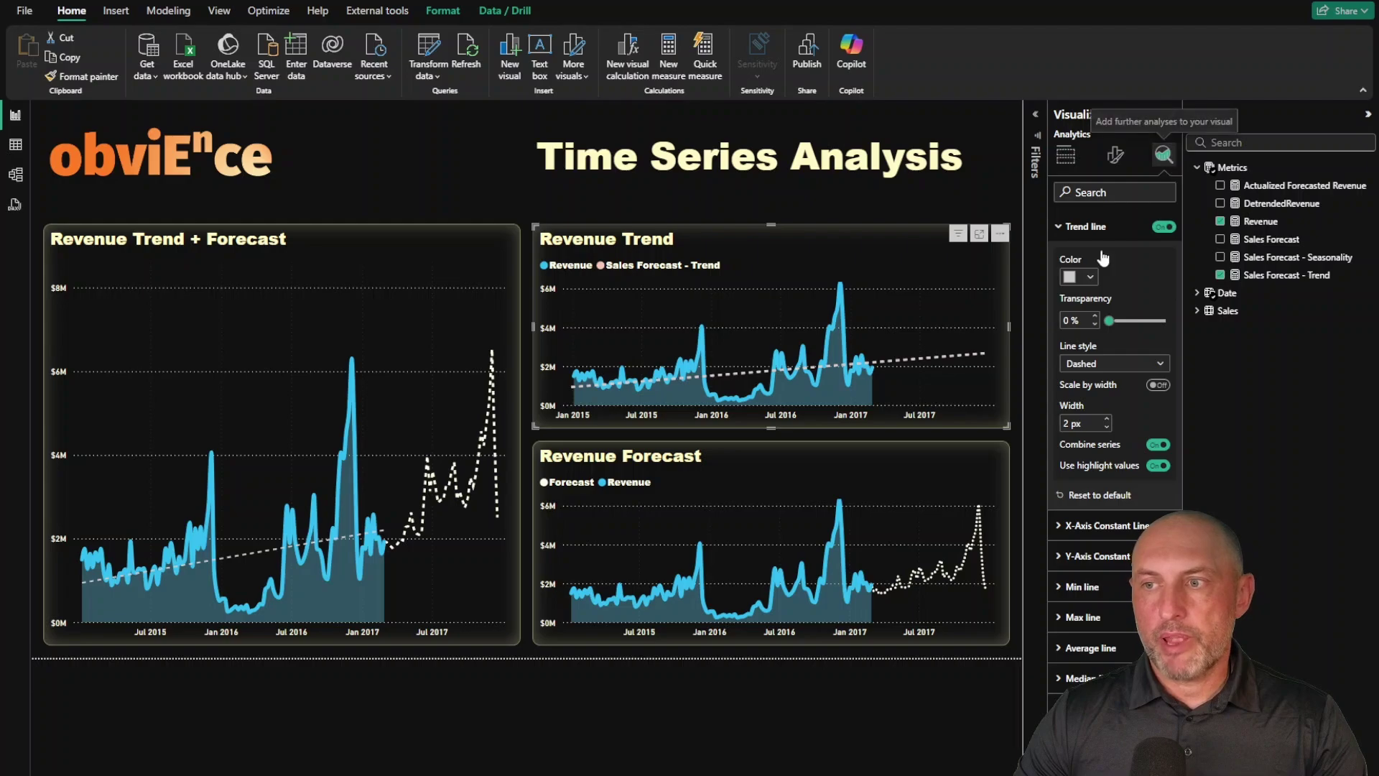
pyautogui.moveTo(873, 367)
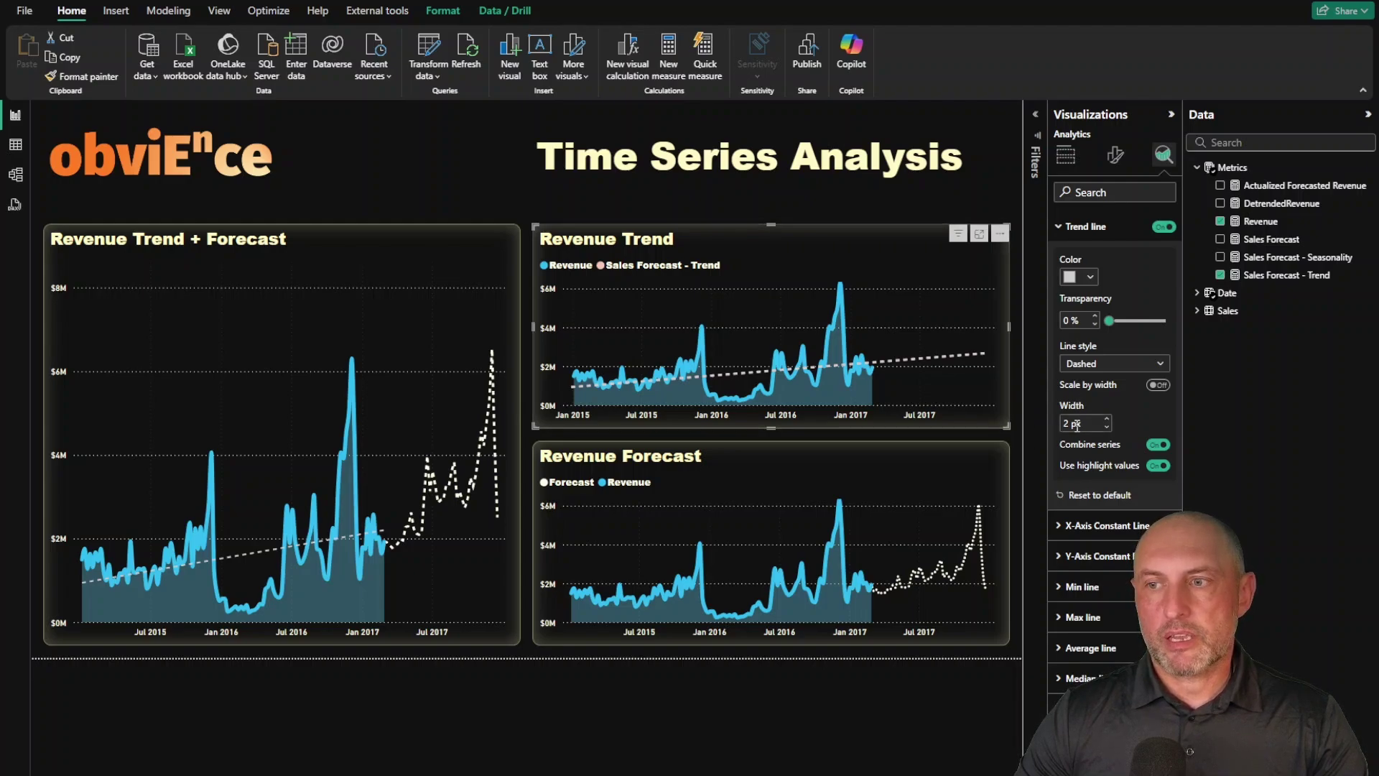
# - Place Revenue before Forecast on the Revenue Forecast chart's Y-axis, inspect how the lines overlap, and restore the original order
pyautogui.click(1066, 155)
pyautogui.click(937, 489)
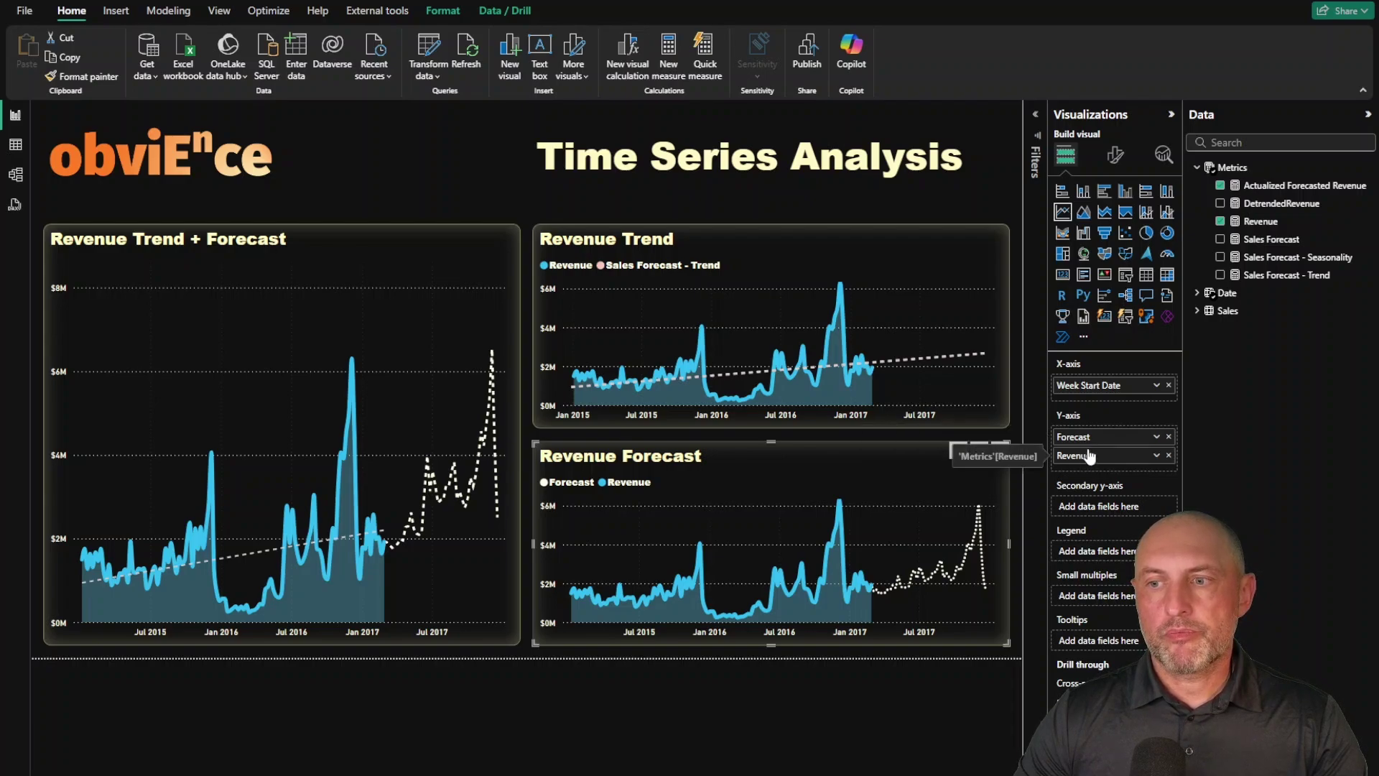
pyautogui.moveTo(1090, 439); pyautogui.dragTo(1090, 461)
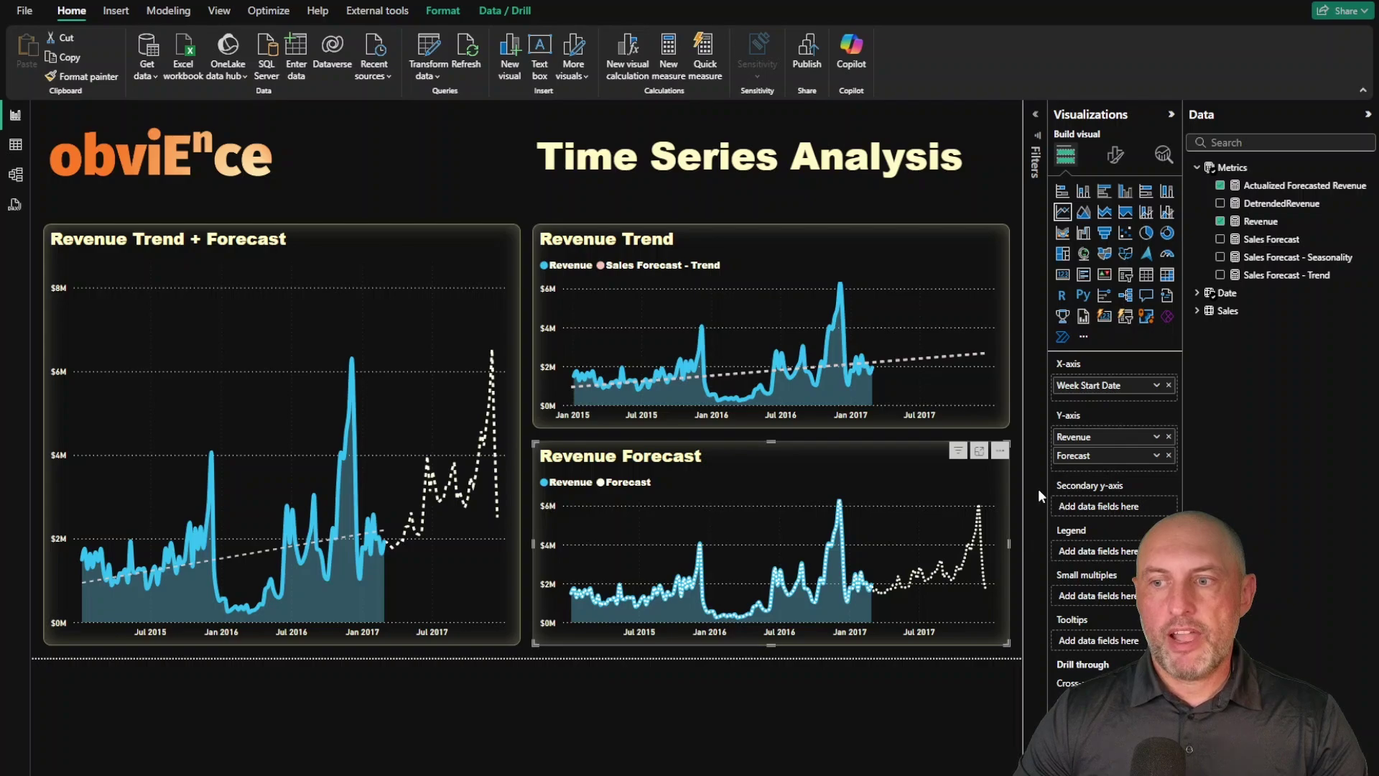
pyautogui.moveTo(876, 594)
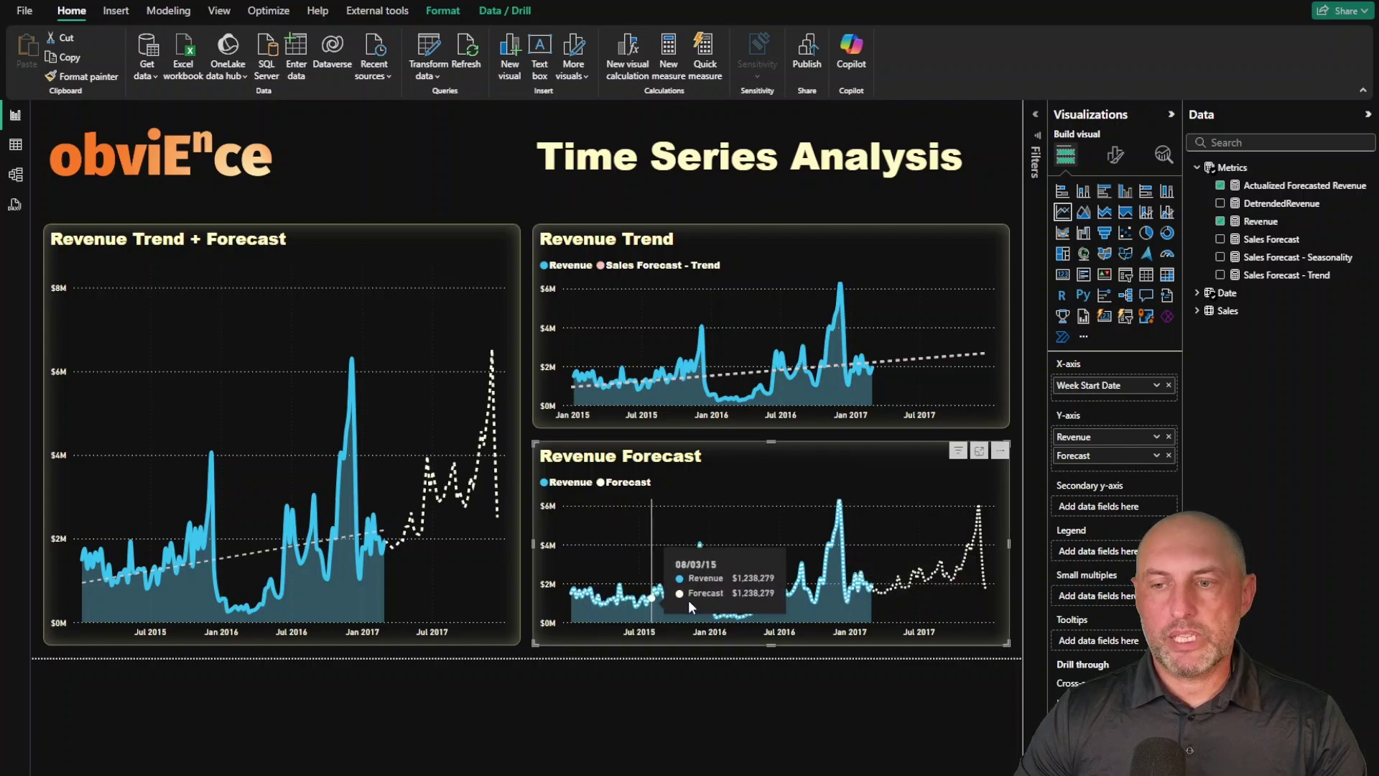
pyautogui.moveTo(1081, 463); pyautogui.dragTo(1078, 433)
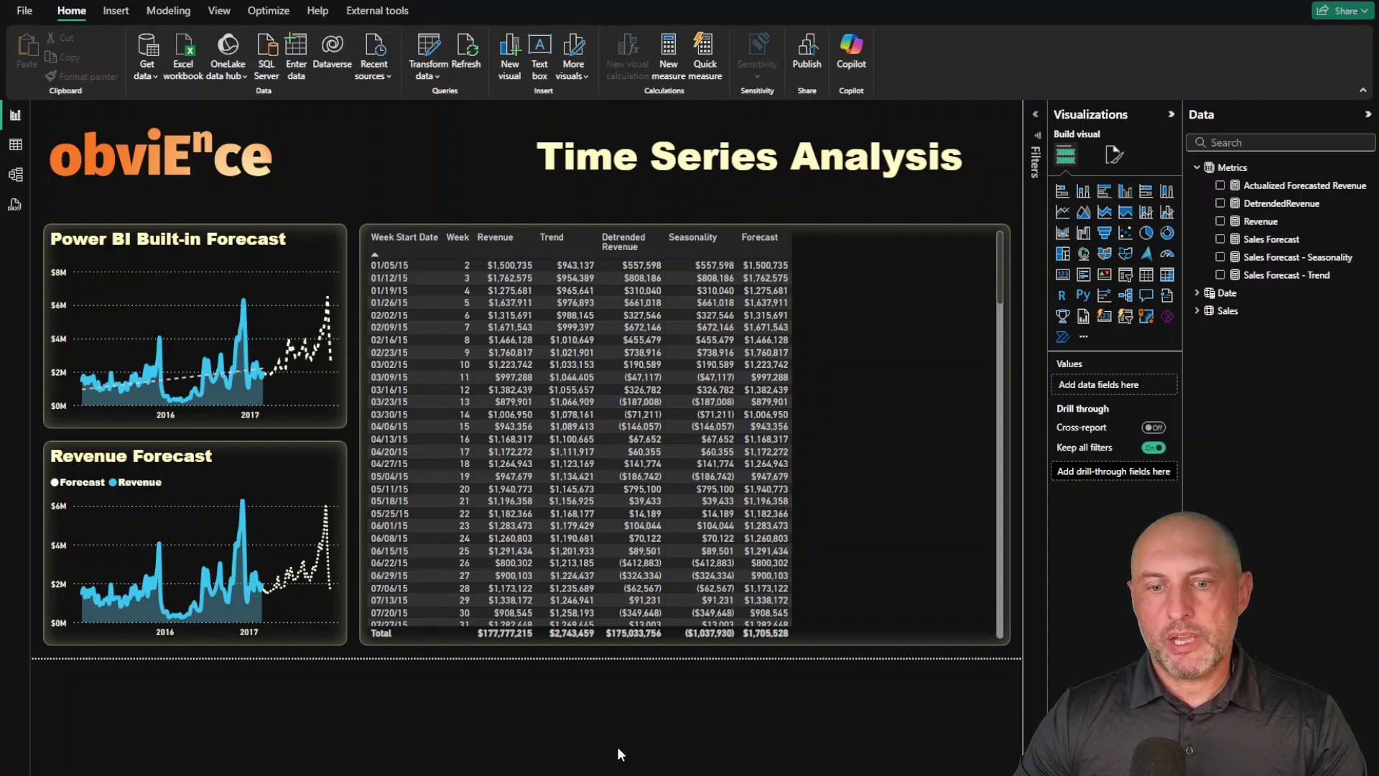
# - On the page with the weekly table, select the 12/05/16 peak in Revenue Forecast, examine its table values, and clear the selection
pyautogui.click(244, 507)
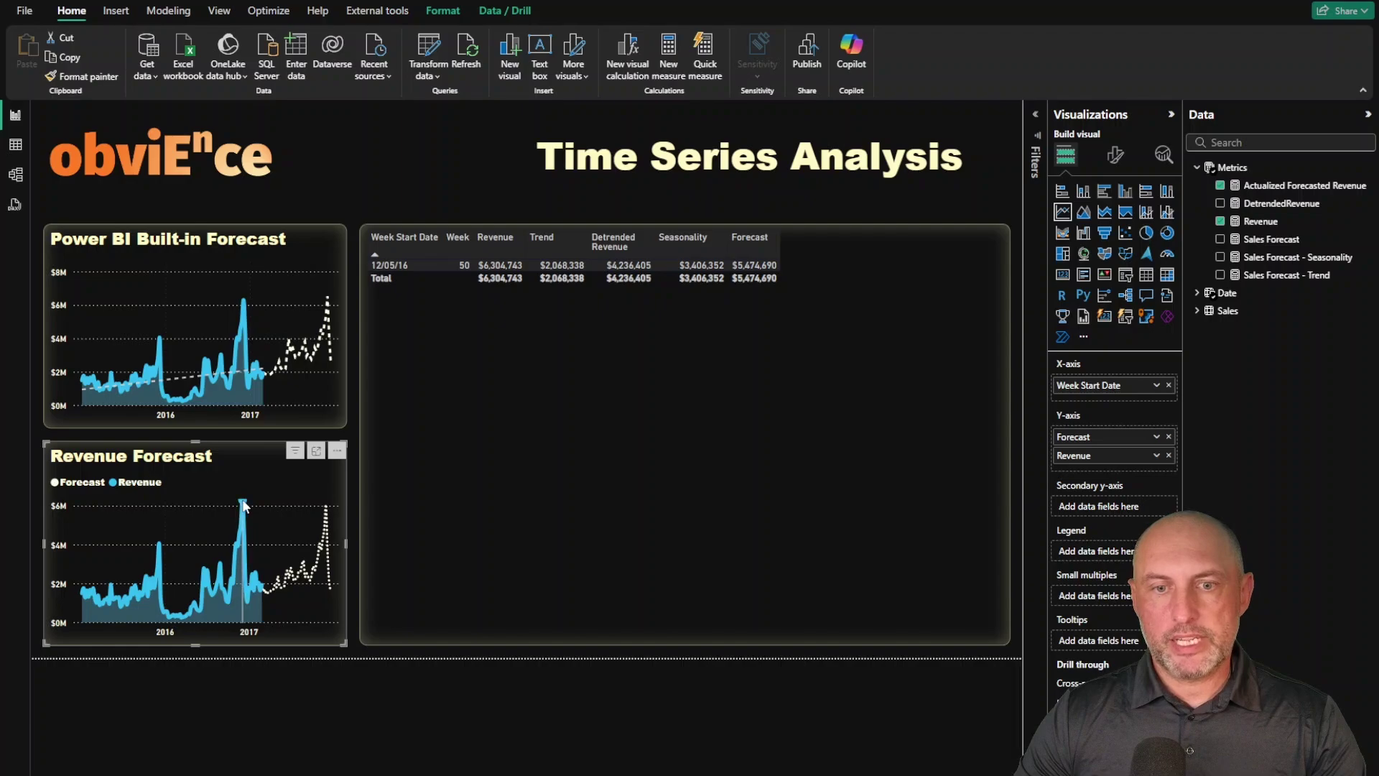
pyautogui.moveTo(258, 546)
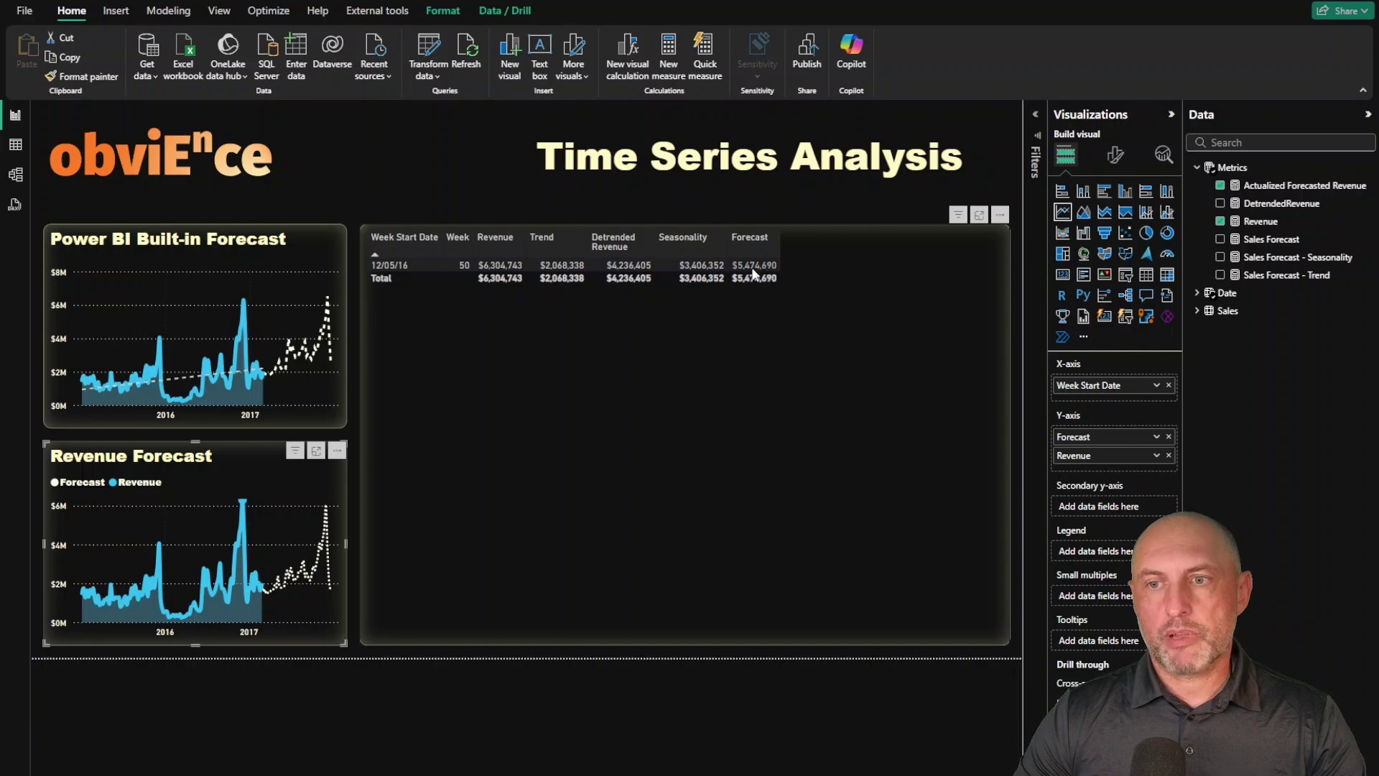
pyautogui.click(278, 528)
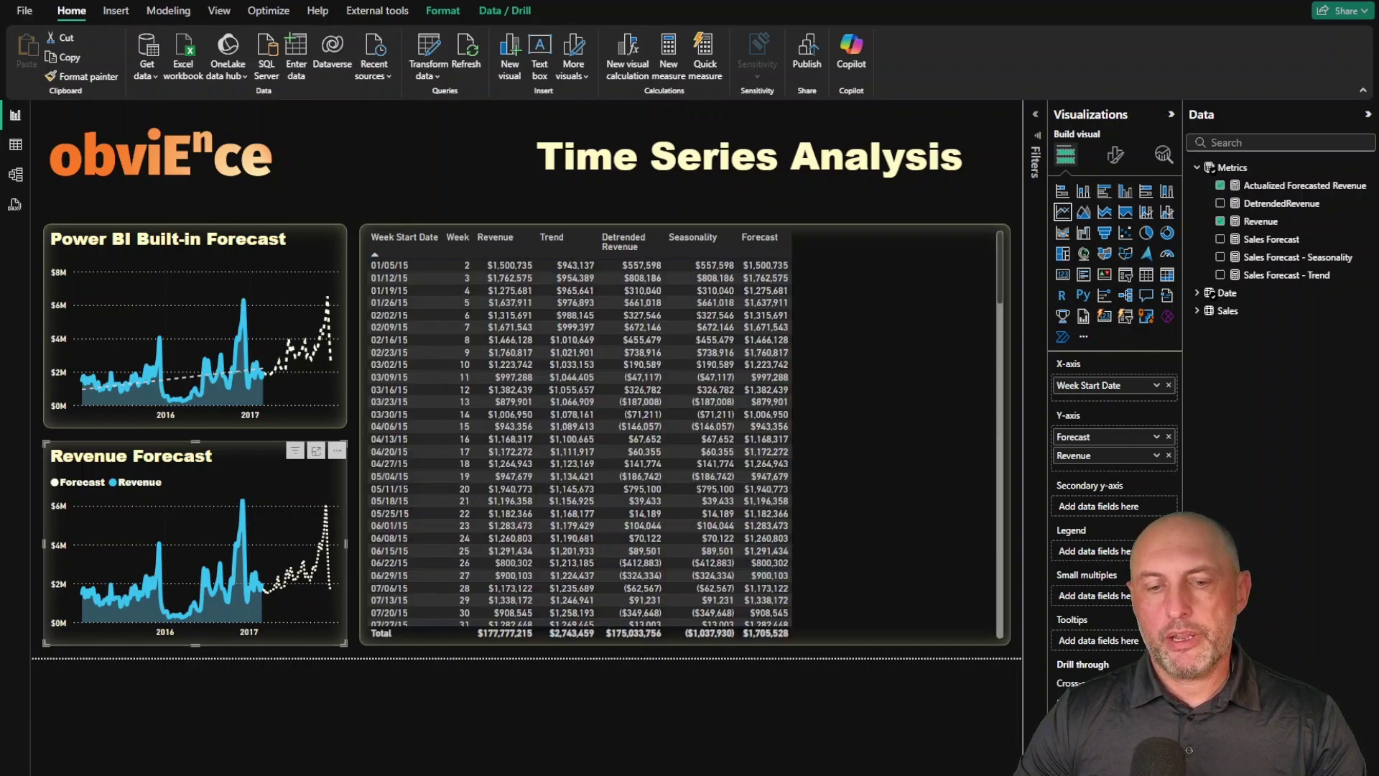